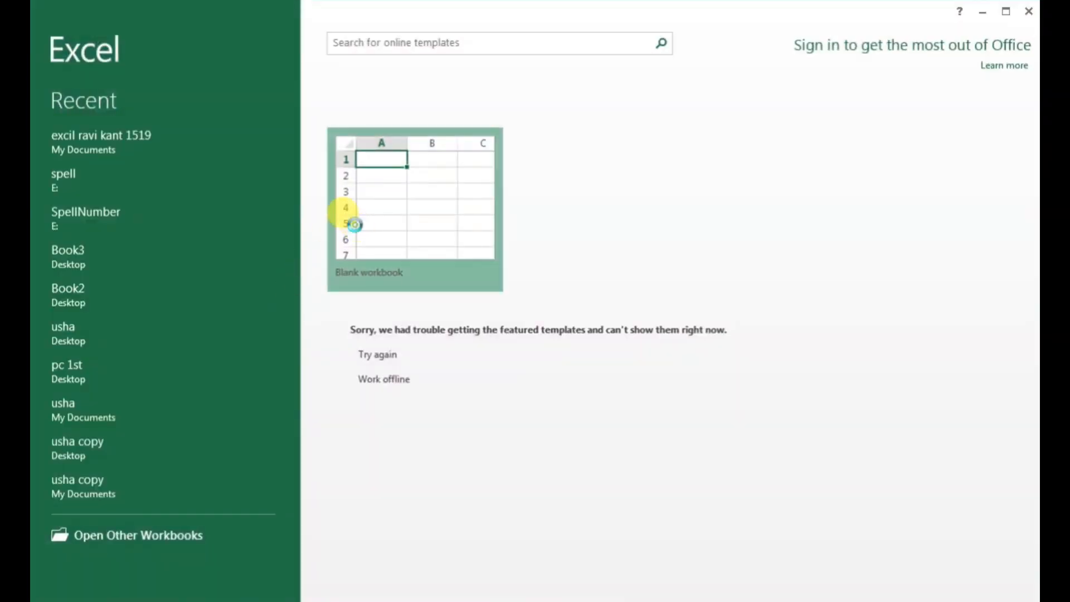
- Create a new blank workbook
{"action": "left_click", "coordinate": [355, 224]}
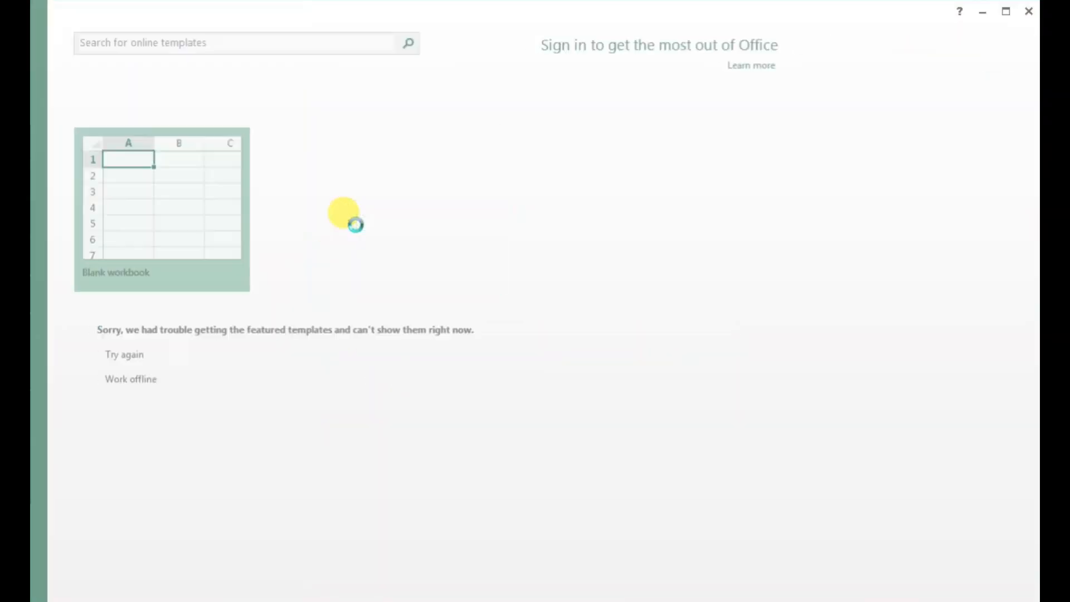
{"action": "left_click", "coordinate": [355, 223]}
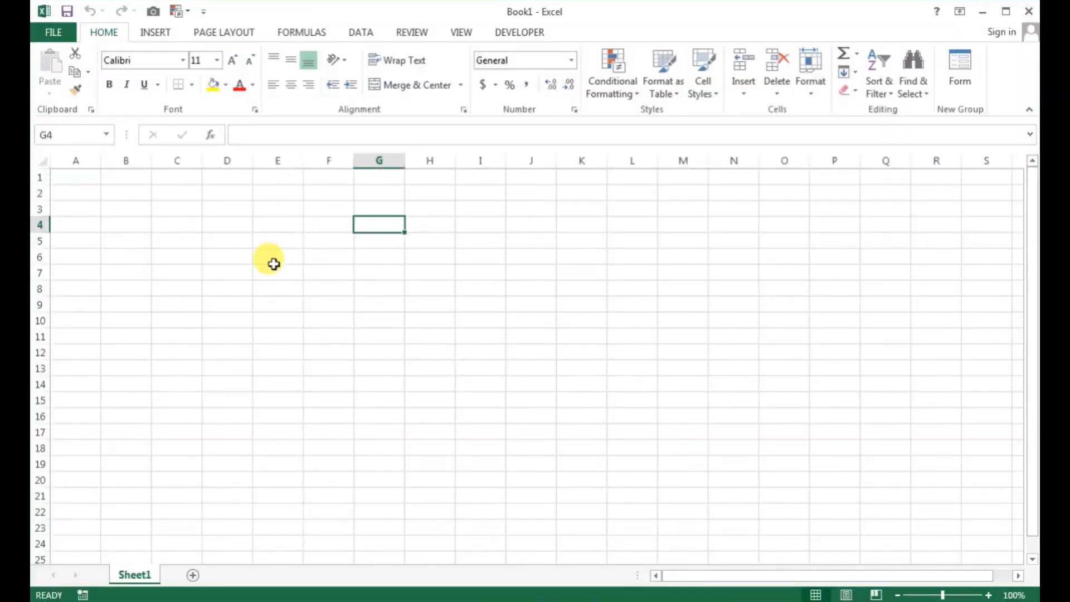
{"action": "scroll", "coordinate": [195, 309], "scroll_direction": "up", "scroll_amount": 4, "text": "ctrl"}
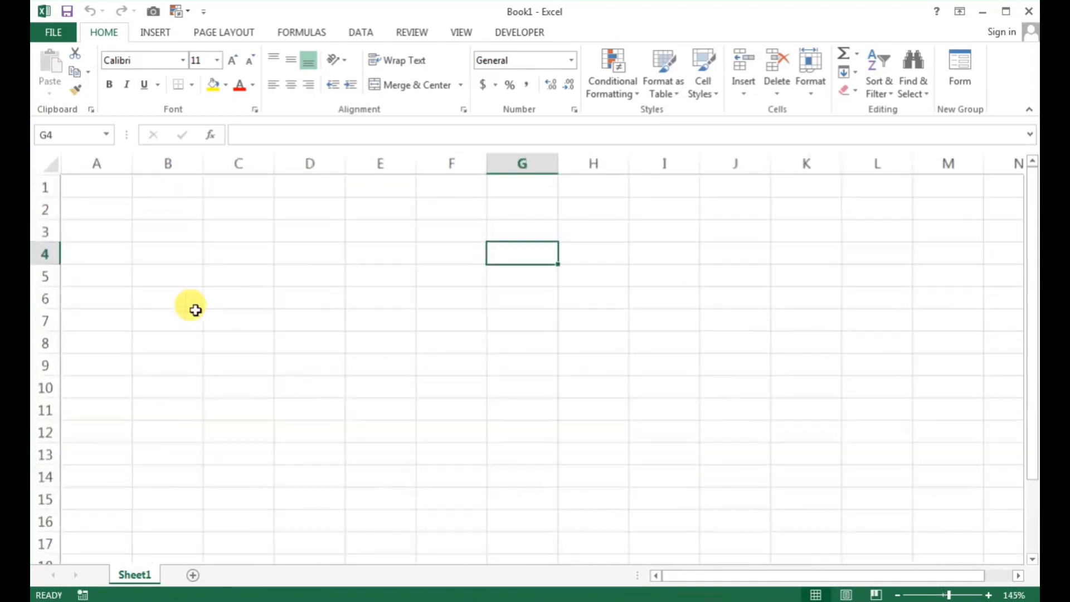
{"action": "scroll", "coordinate": [194, 310], "scroll_direction": "up", "scroll_amount": 1, "text": "ctrl"}
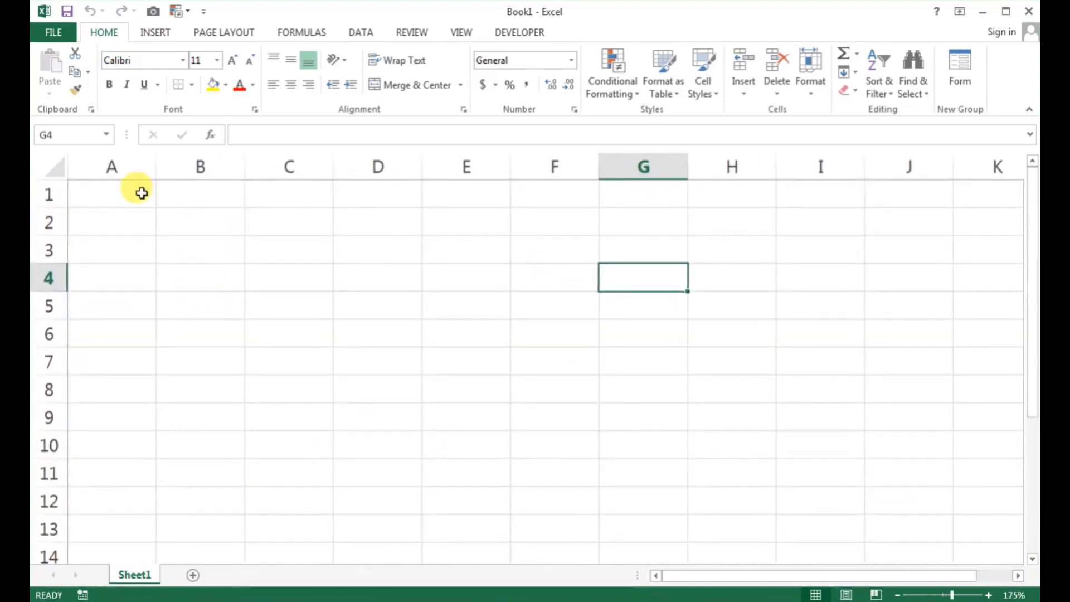
- Enter the heading "name" in A1 and three students' first names in B1 to D1
{"action": "left_click", "coordinate": [141, 193]}
{"action": "type", "text": "name"}
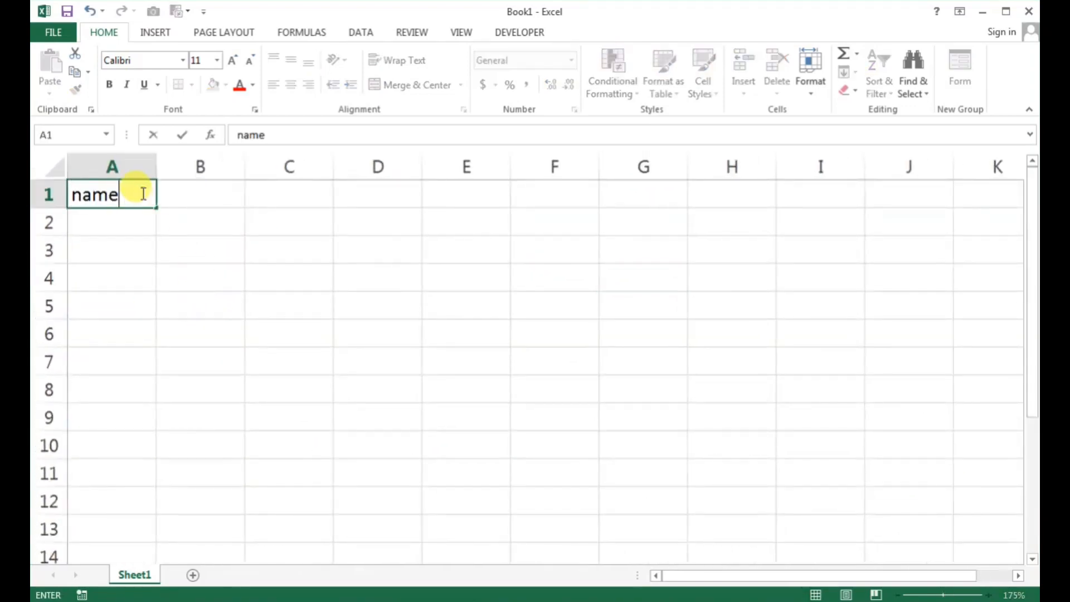
{"action": "key", "text": "Tab"}
{"action": "type", "text": "R"}
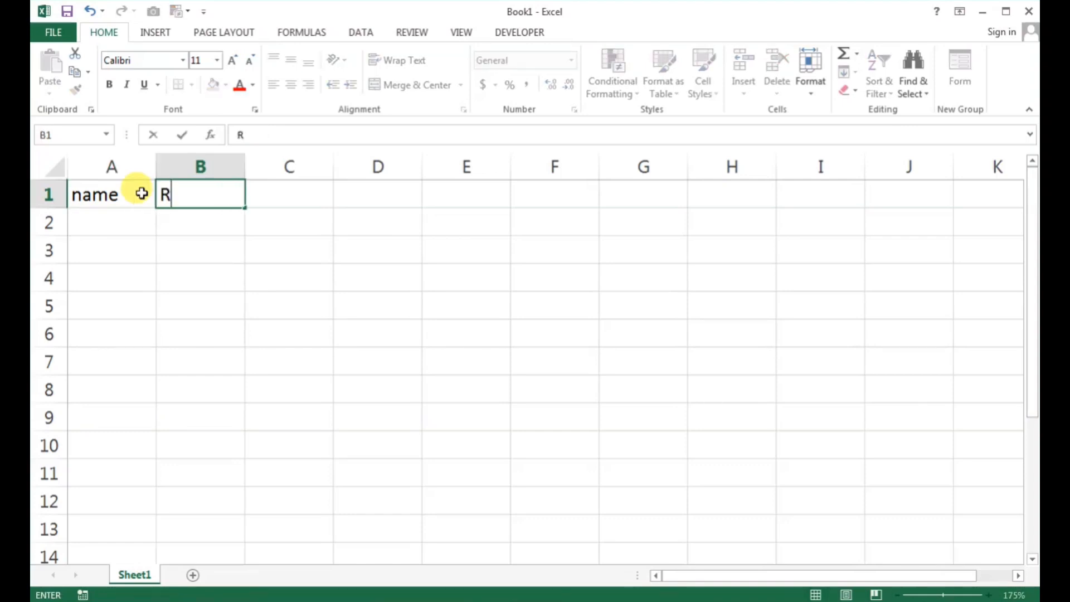
{"action": "type", "text": "ohit"}
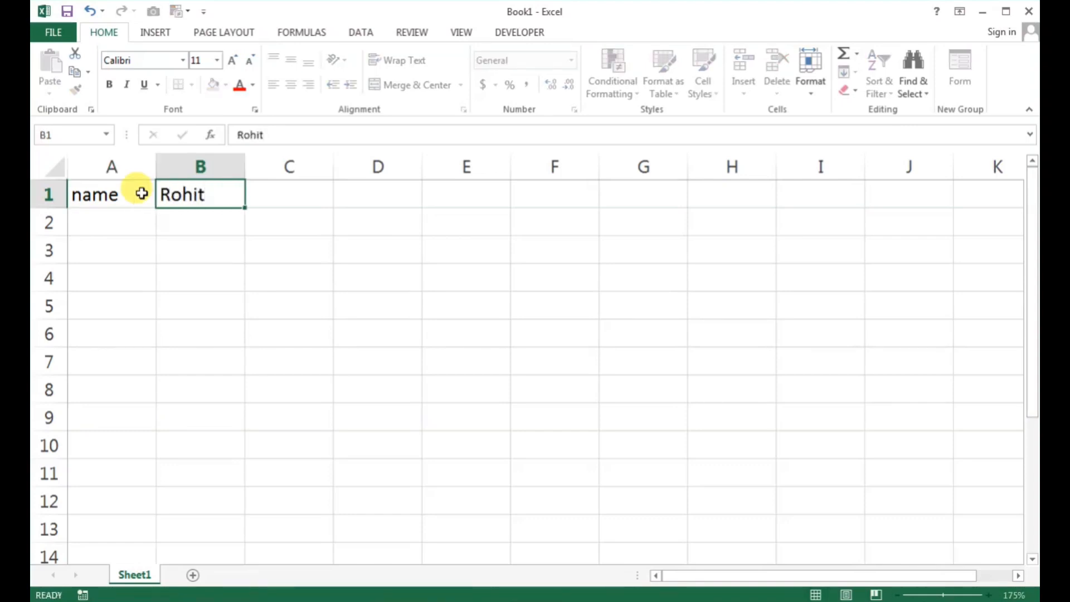
{"action": "key", "text": "Tab"}
{"action": "type", "text": "see,a"}
{"action": "key", "text": "BackSpace"}
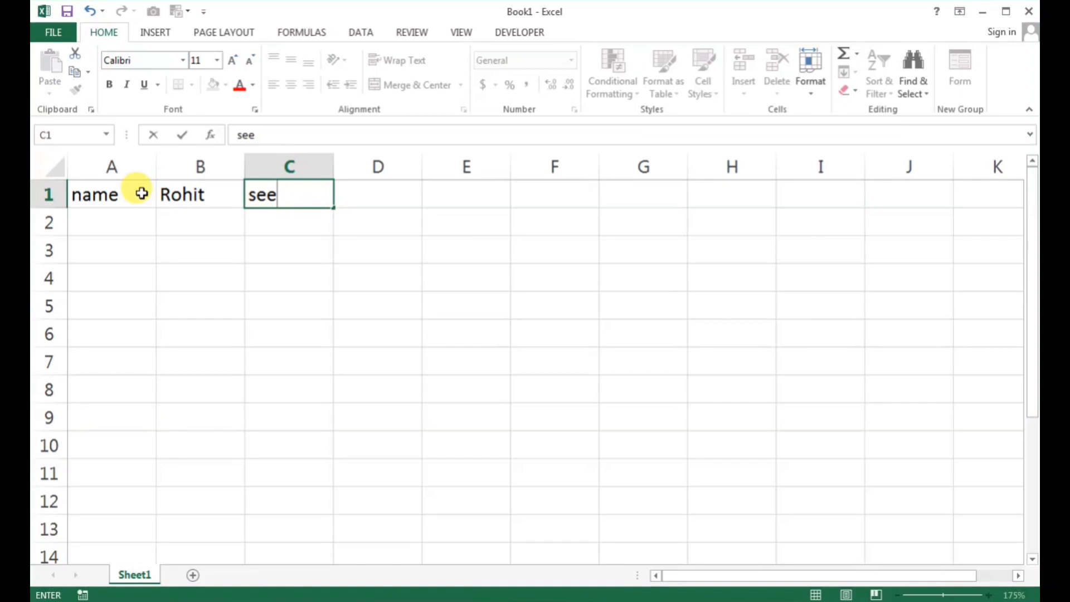
{"action": "type", "text": "ma"}
{"action": "key", "text": "Tab"}
{"action": "type", "text": "deepak"}
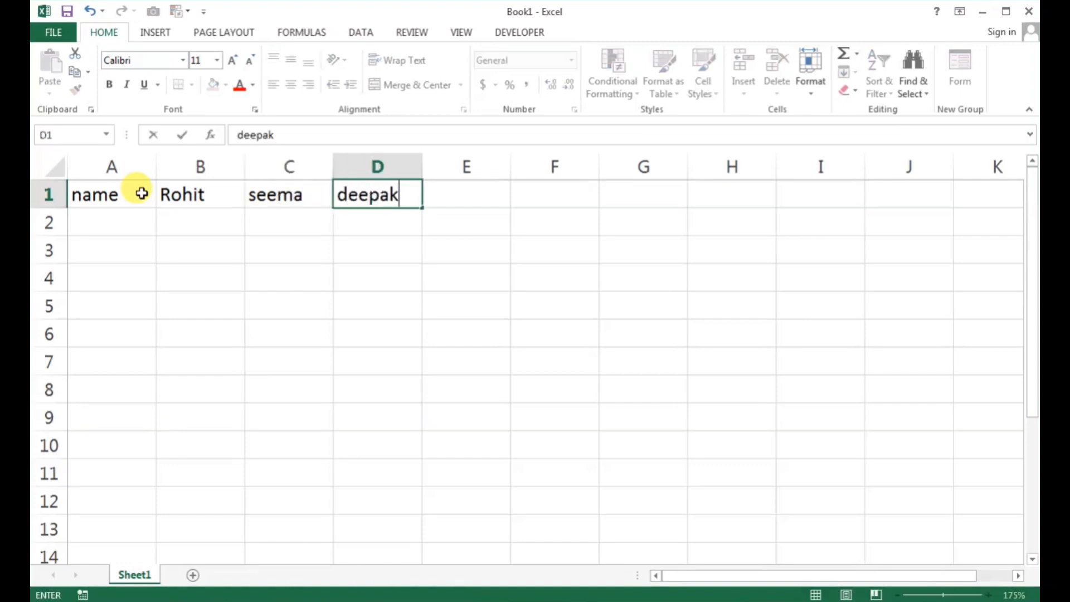
{"action": "key", "text": "Return"}
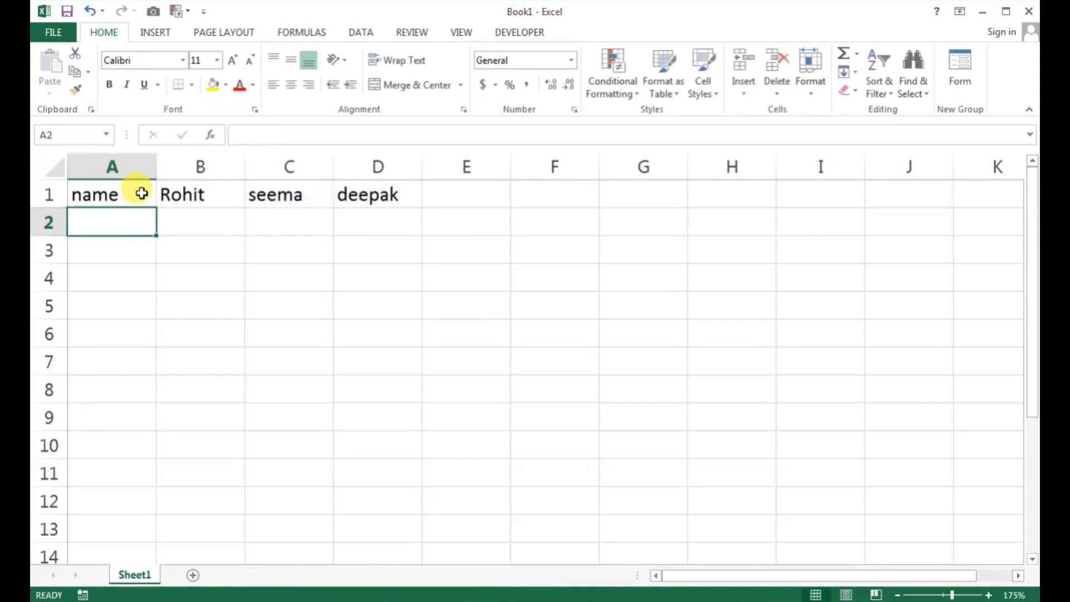
- List the subjects maths, sst, phy and eng in cells A2 to A5
{"action": "type", "text": "maths"}
{"action": "key", "text": "Return"}
{"action": "type", "text": "sst"}
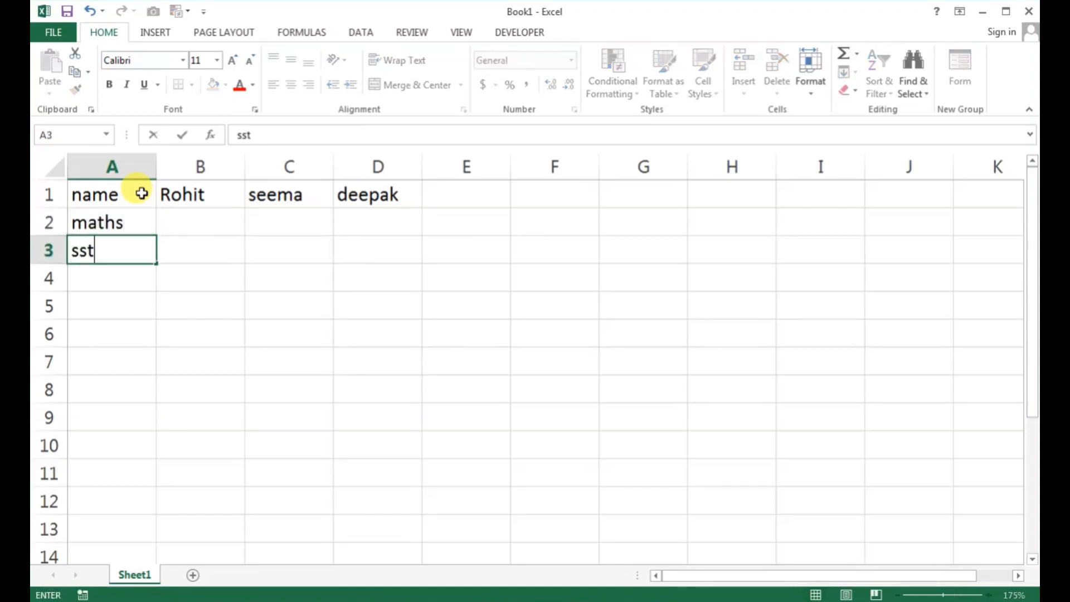
{"action": "key", "text": "Return"}
{"action": "type", "text": "phy"}
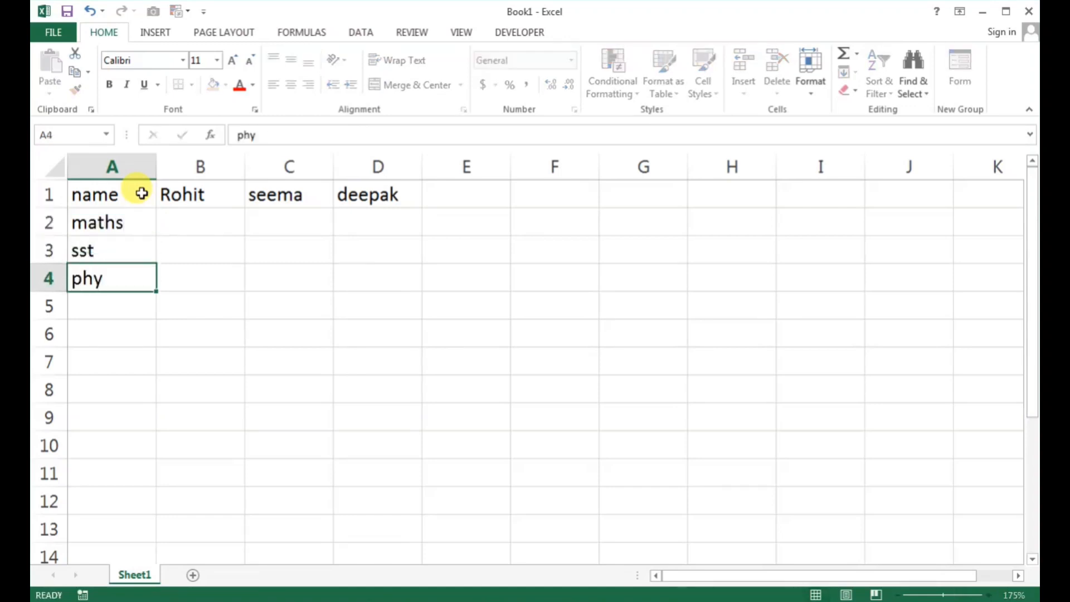
{"action": "key", "text": "Return"}
{"action": "type", "text": "eng"}
{"action": "key", "text": "Tab"}
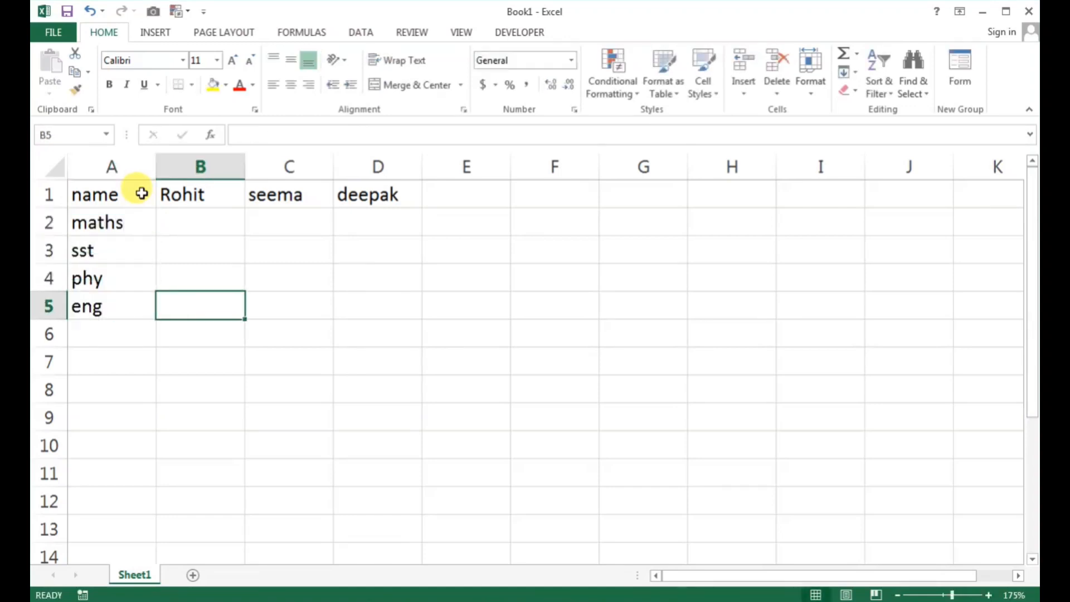
- Enter the first student's marks 45, 85, 96 and 74 in cells B2 to B5
{"action": "key", "text": "Up"}
{"action": "key", "text": "Up"}
{"action": "key", "text": "Up"}
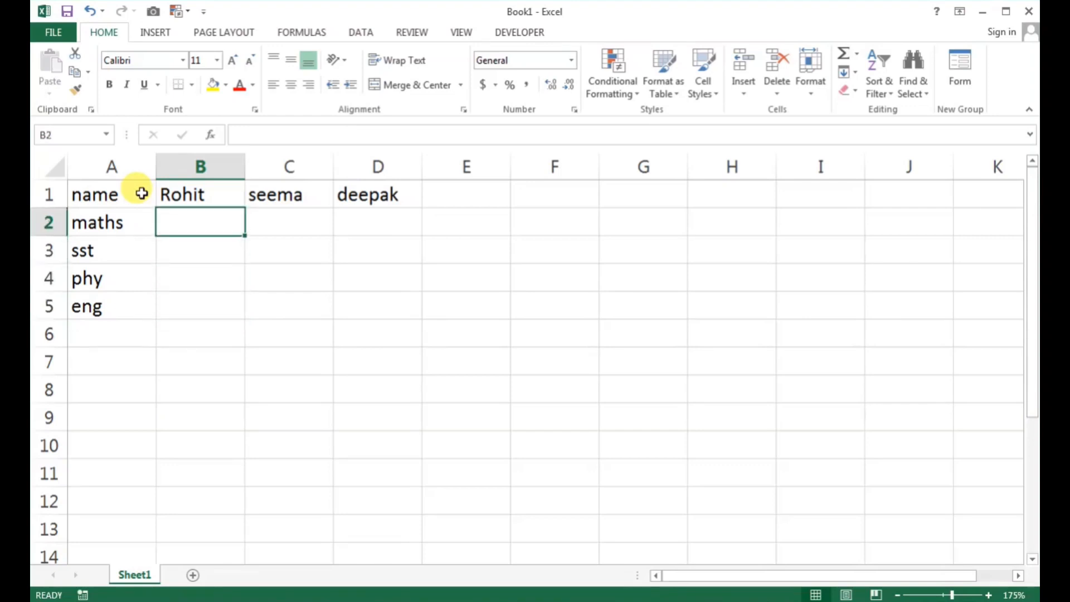
{"action": "type", "text": "45"}
{"action": "key", "text": "Return"}
{"action": "type", "text": "85"}
{"action": "key", "text": "Return"}
{"action": "type", "text": "96"}
{"action": "key", "text": "Return"}
{"action": "type", "text": "74"}
{"action": "key", "text": "Return"}
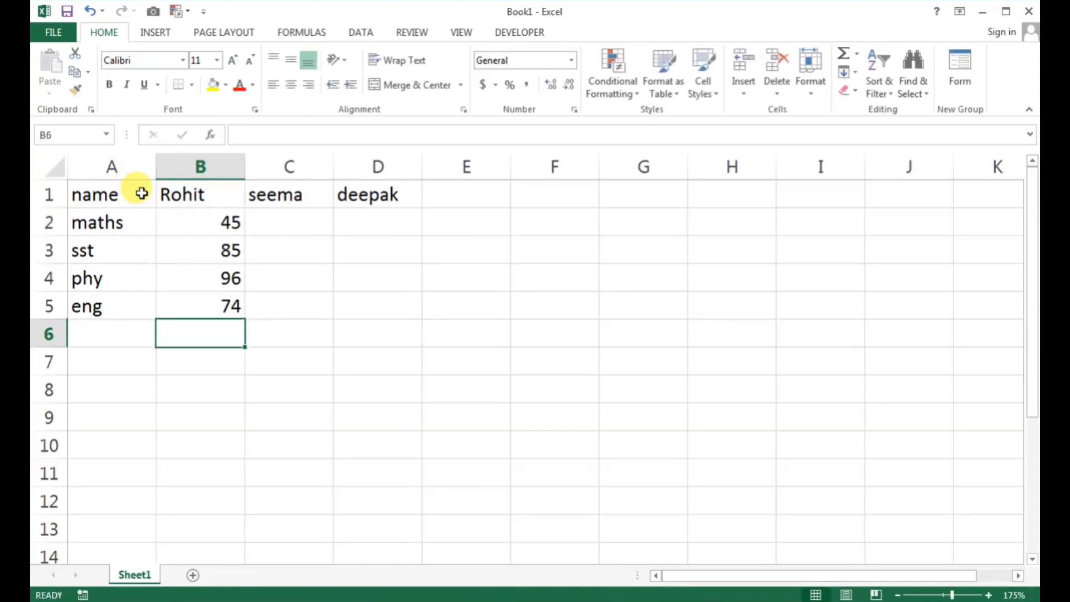
- Enter the second student's marks 65, 78, 96 and 85 in cells C2 to C5
{"action": "key", "text": "Tab"}
{"action": "key", "text": "Up"}
{"action": "type", "text": "85"}
{"action": "key", "text": "Up"}
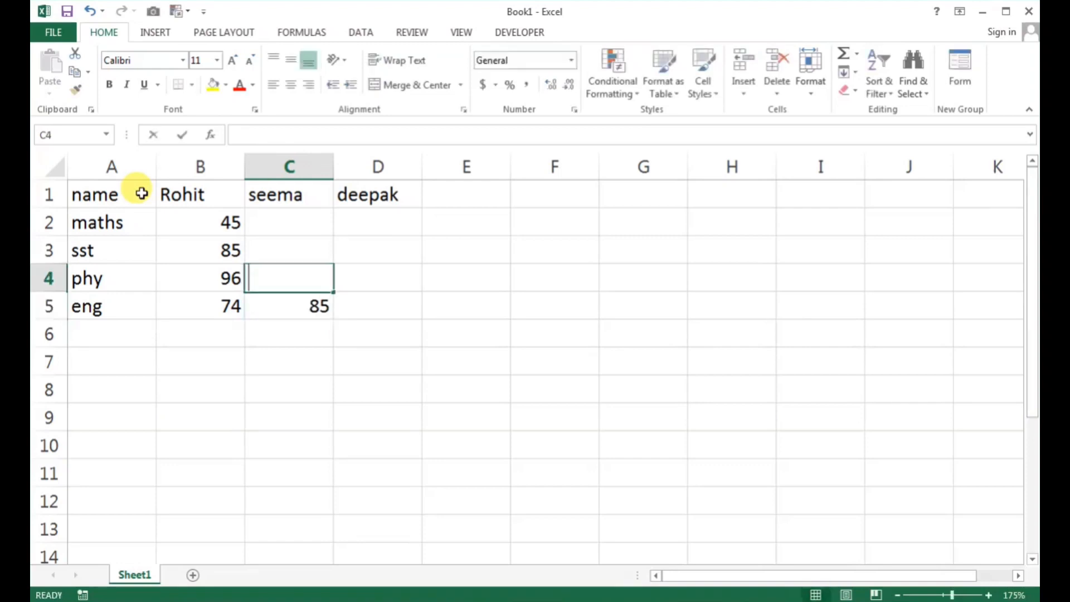
{"action": "type", "text": "96"}
{"action": "key", "text": "Up"}
{"action": "type", "text": "78"}
{"action": "key", "text": "Up"}
{"action": "type", "text": "12"}
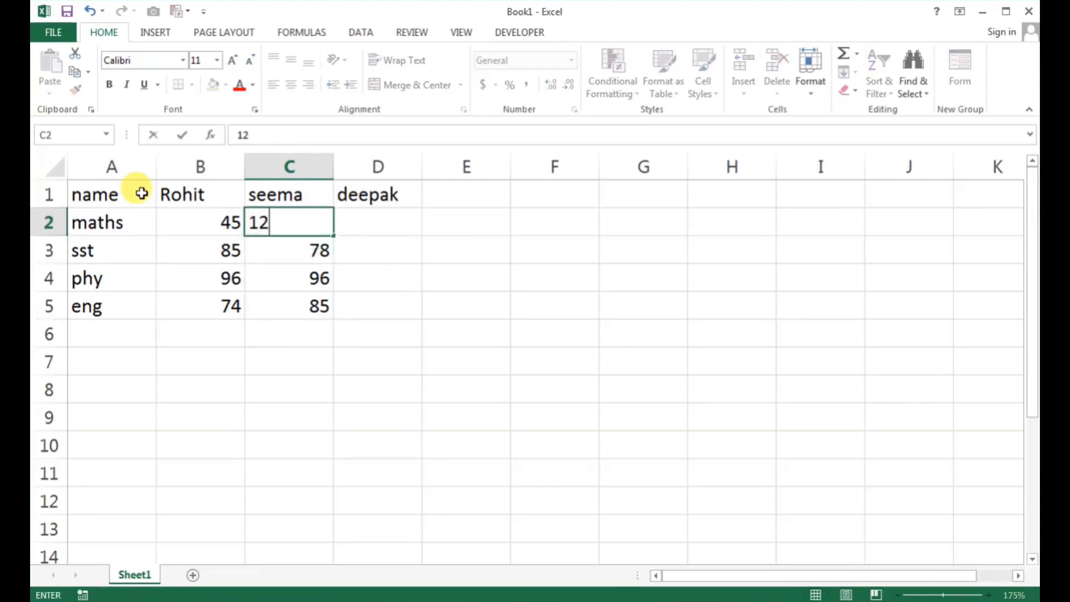
{"action": "key", "text": "BackSpace"}
{"action": "type", "text": "2"}
{"action": "type", "text": "65"}
{"action": "key", "text": "Tab"}
- Fill the third student's maths mark in D2 from C2, and enter 85, 74 and 96 in D3 to D5
{"action": "key", "text": "ctrl+r"}
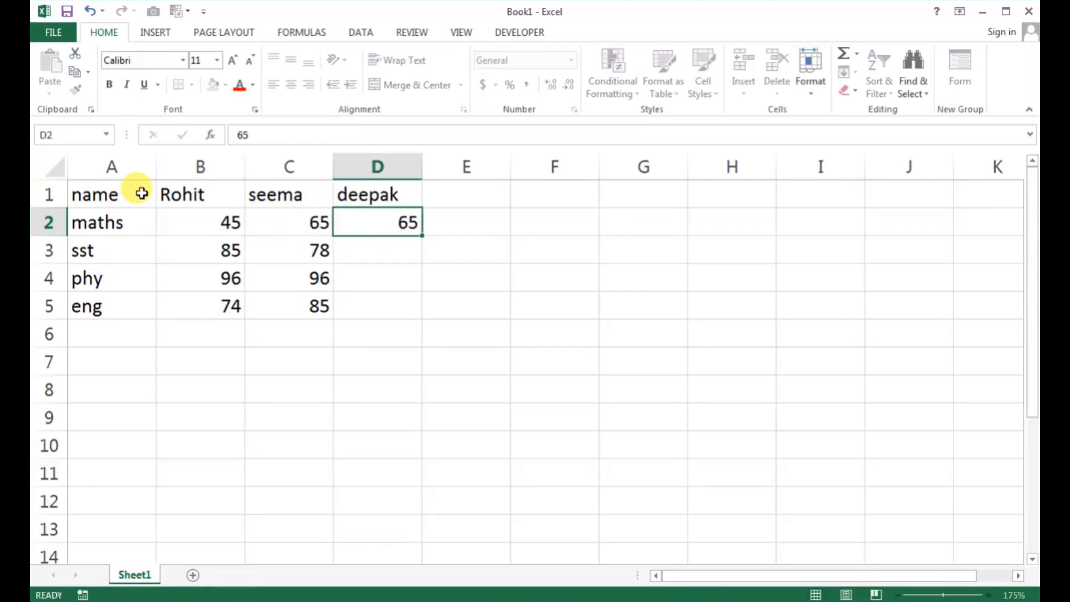
{"action": "key", "text": "Return"}
{"action": "type", "text": "85"}
{"action": "key", "text": "Return"}
{"action": "type", "text": "74"}
{"action": "key", "text": "Return"}
{"action": "type", "text": "96"}
{"action": "key", "text": "Return"}
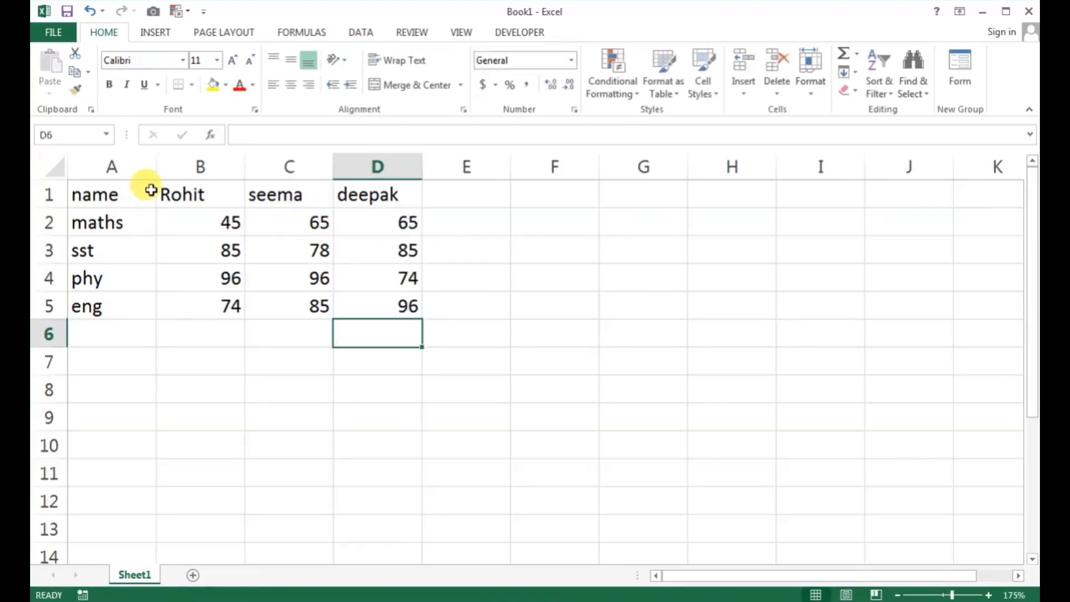
{"action": "left_click", "coordinate": [593, 359]}
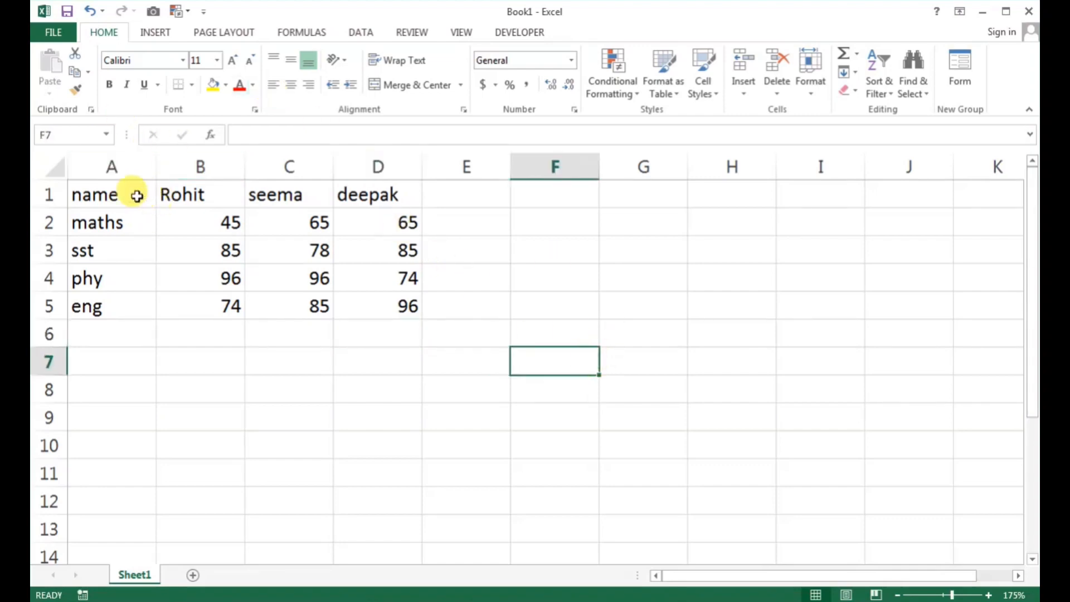
{"action": "left_click_drag", "start_coordinate": [137, 195], "coordinate": [386, 308]}
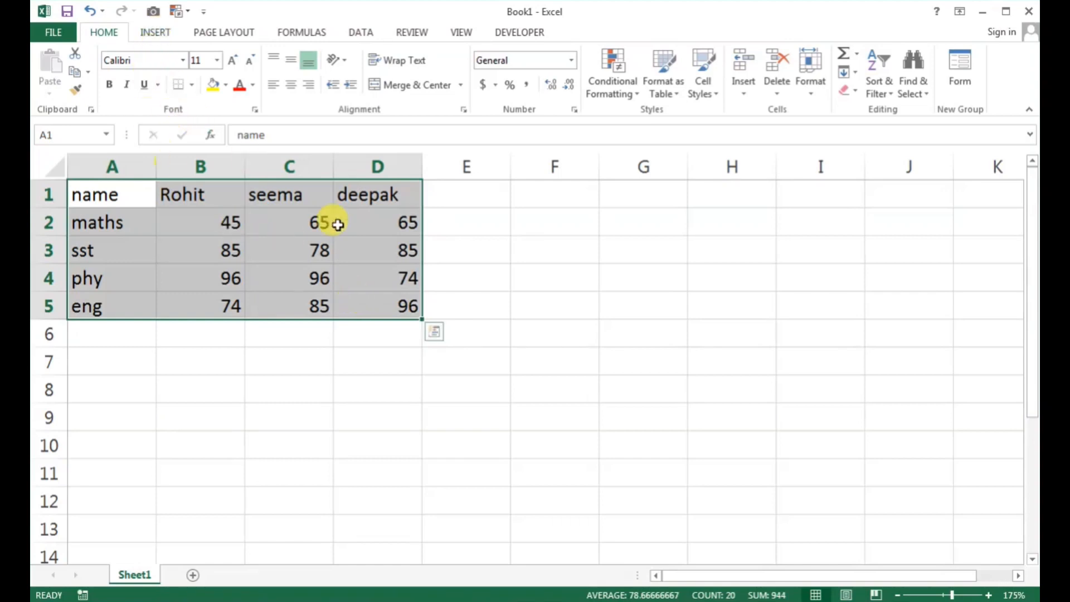
{"action": "left_click", "coordinate": [440, 223]}
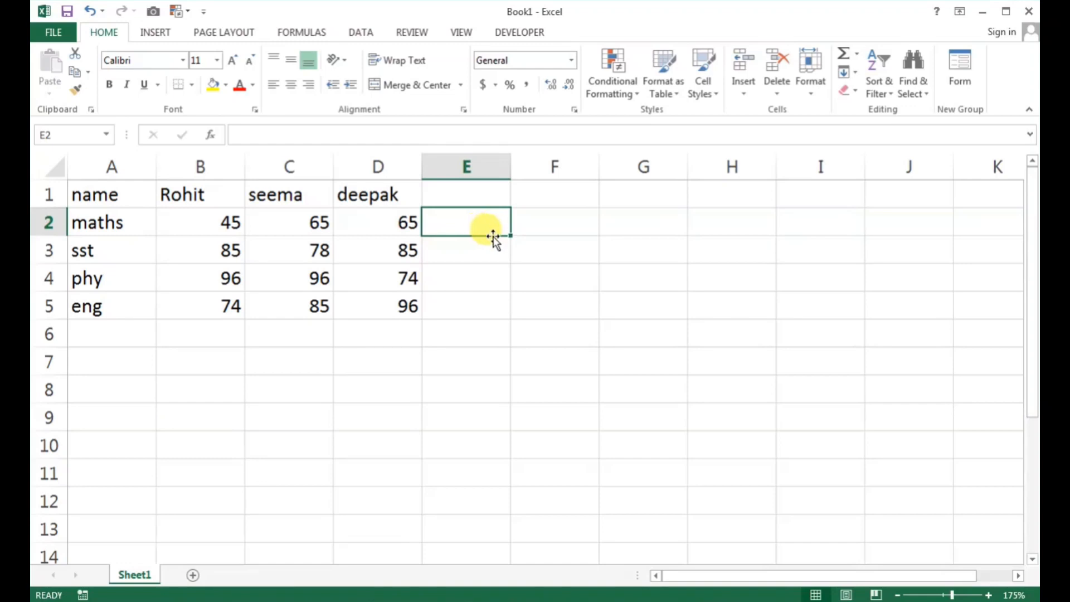
{"action": "scroll", "coordinate": [492, 232], "scroll_direction": "up", "scroll_amount": 3}
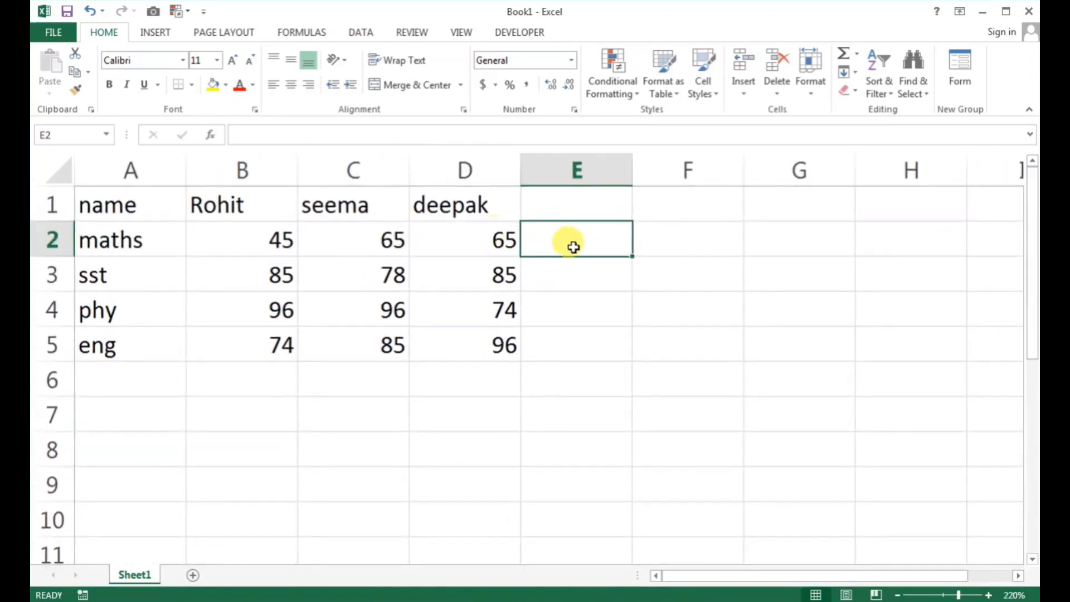
{"action": "type", "text": "="}
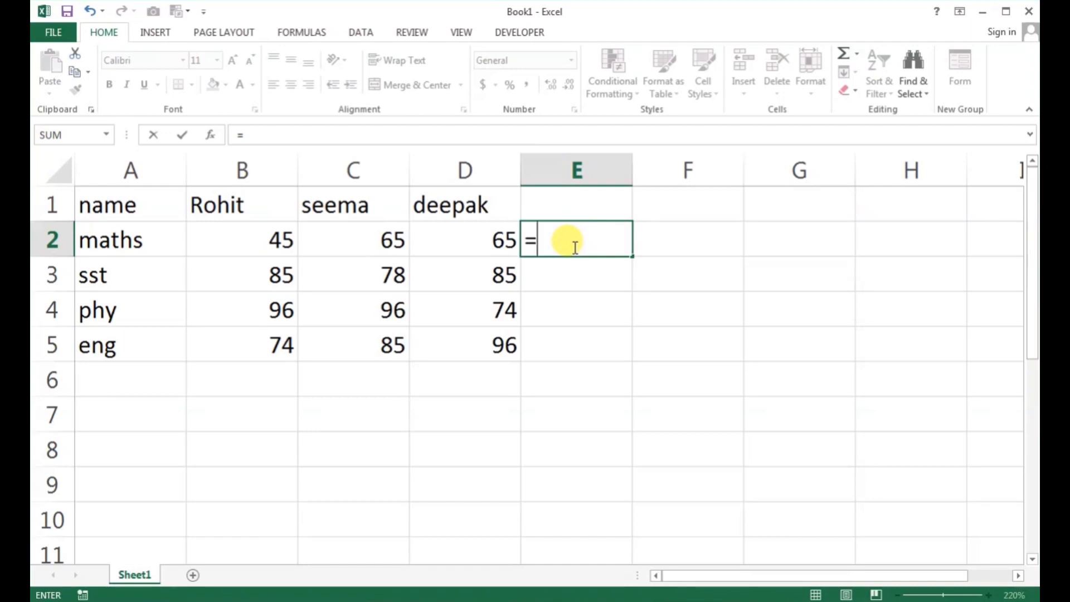
{"action": "key", "text": "Escape"}
{"action": "left_click", "coordinate": [563, 301]}
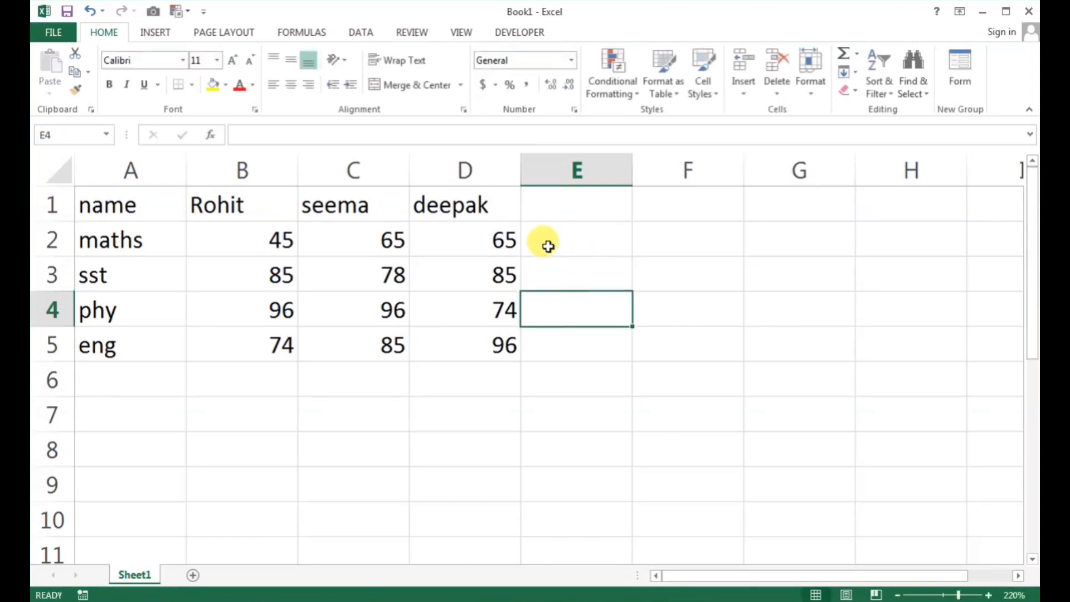
- Insert a line sparkline in E2 from the data range B2:D2 and show its high point
{"action": "left_click", "coordinate": [547, 245]}
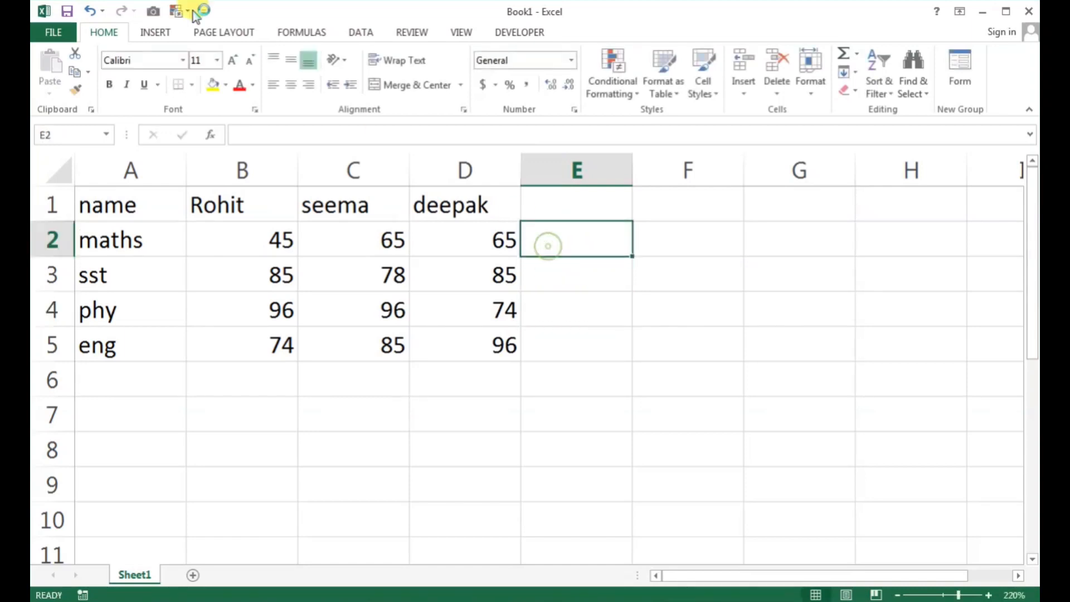
{"action": "left_click", "coordinate": [156, 32]}
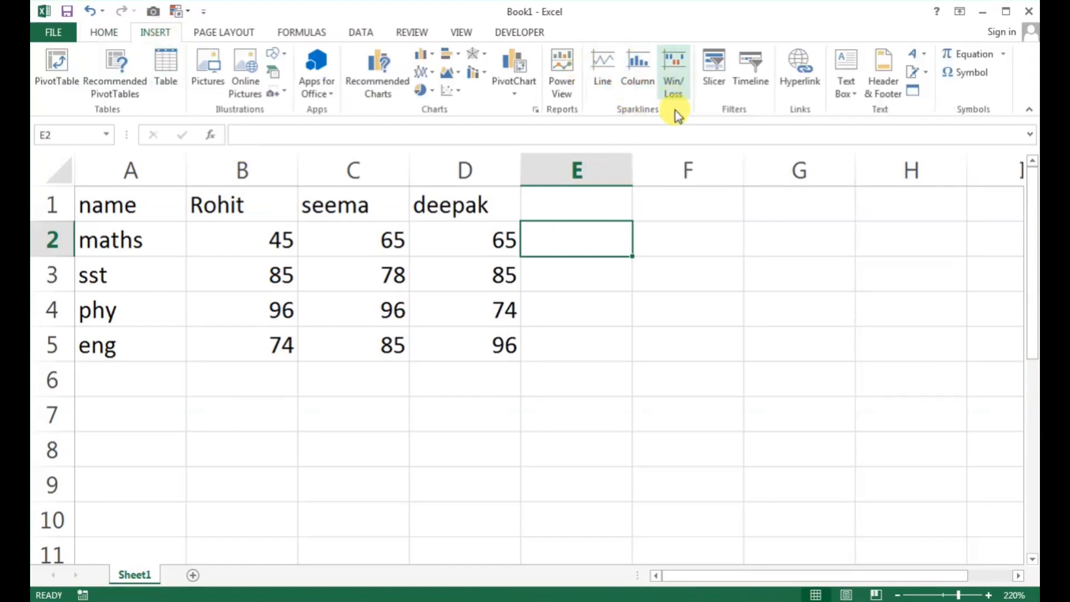
{"action": "left_click", "coordinate": [605, 74]}
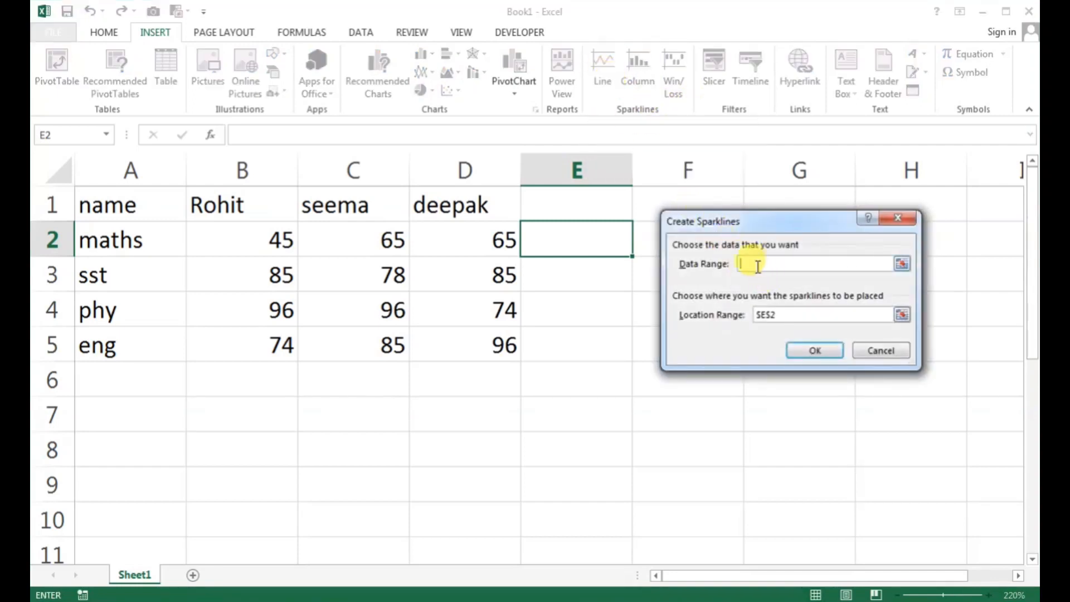
{"action": "left_click_drag", "start_coordinate": [264, 252], "coordinate": [438, 242]}
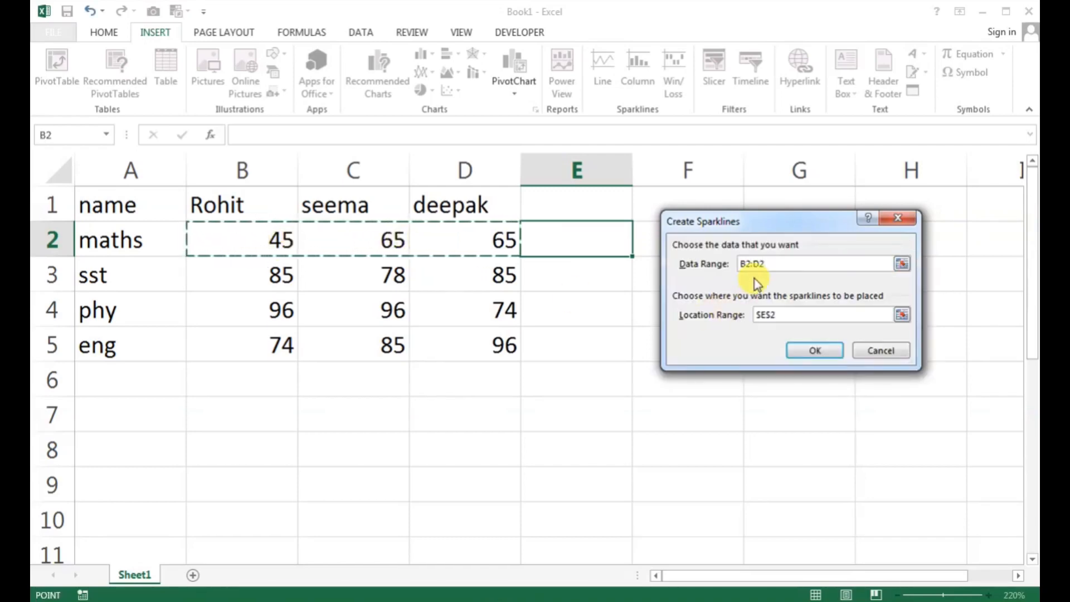
{"action": "left_click", "coordinate": [810, 352]}
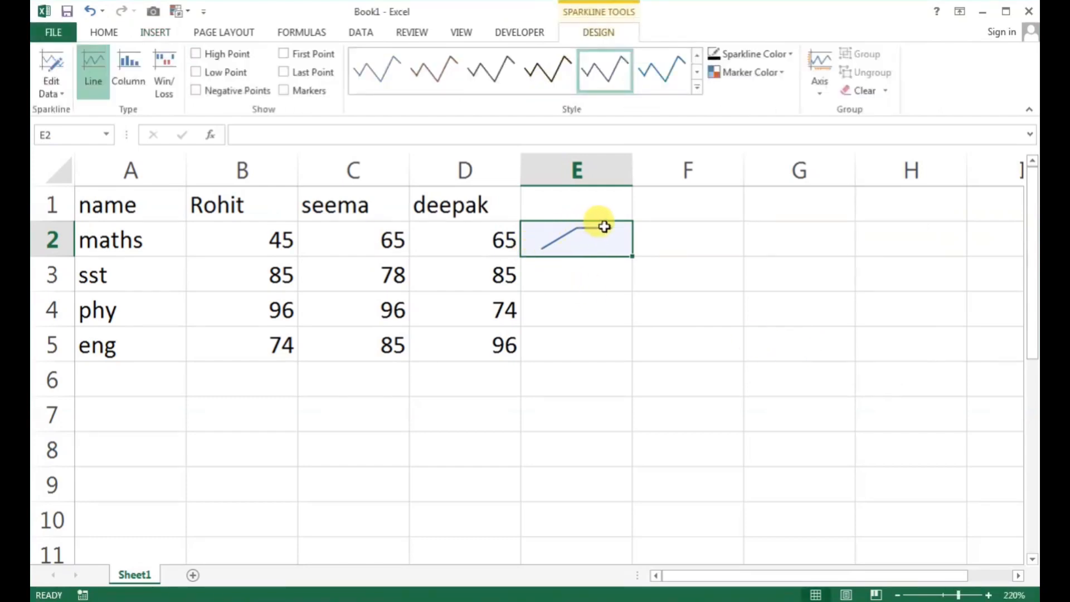
{"action": "left_click", "coordinate": [213, 54]}
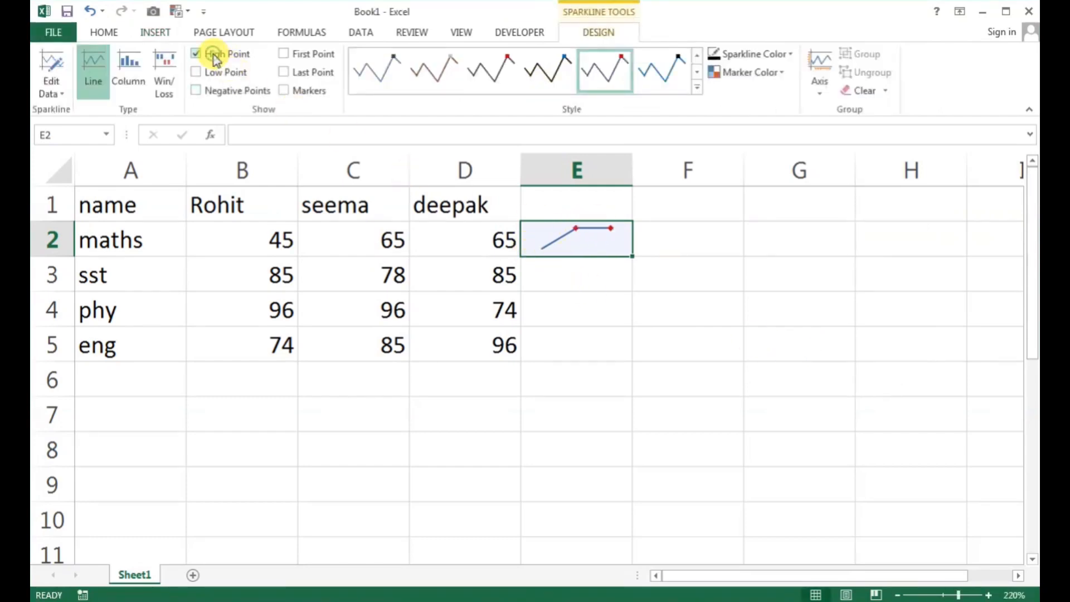
- Set the first student's maths mark in B2 to 99 and select the sparkline cell E2
{"action": "left_click", "coordinate": [256, 239]}
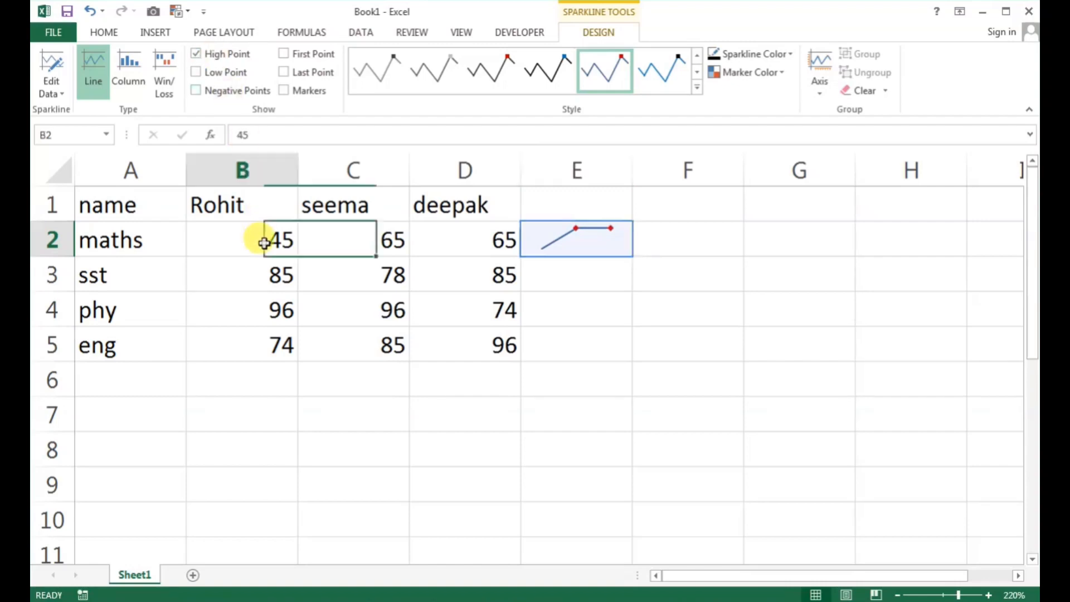
{"action": "type", "text": "99"}
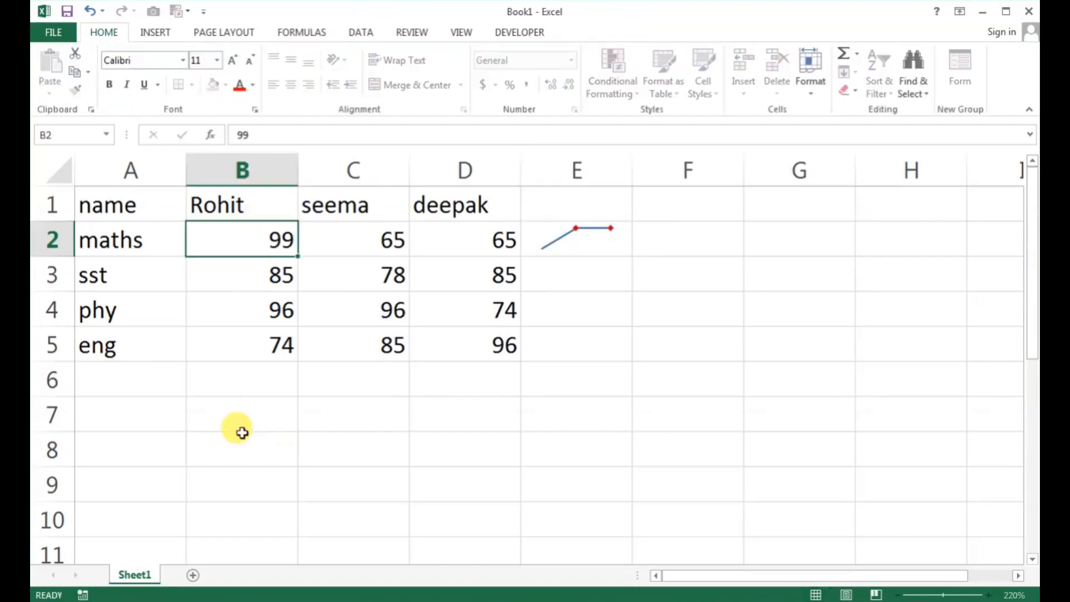
{"action": "key", "text": "Return"}
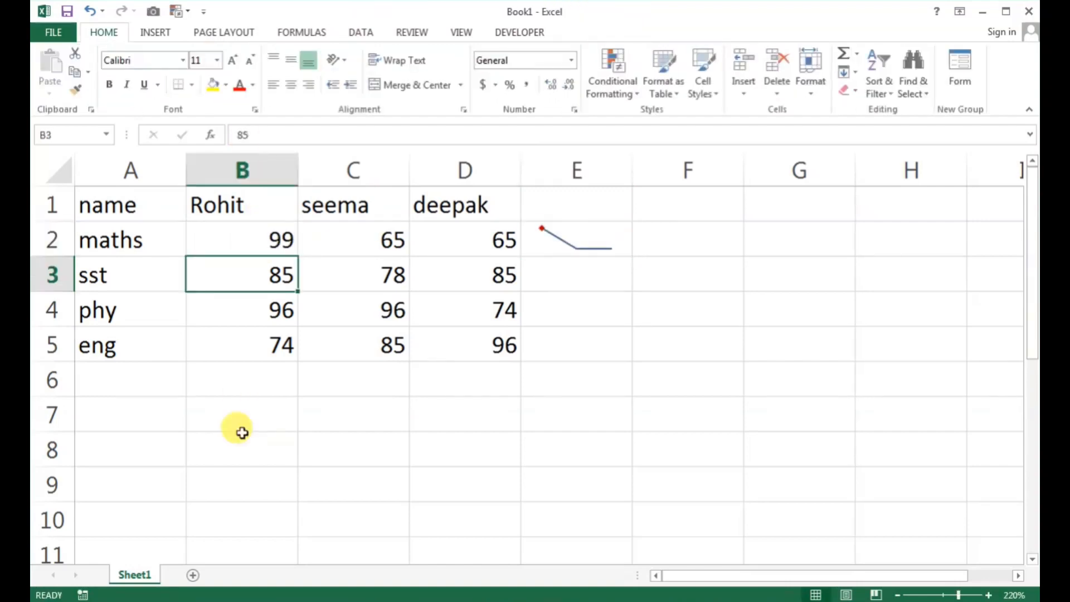
{"action": "key", "text": "Up"}
{"action": "key", "text": "Right"}
{"action": "key", "text": "Right"}
{"action": "key", "text": "Right"}
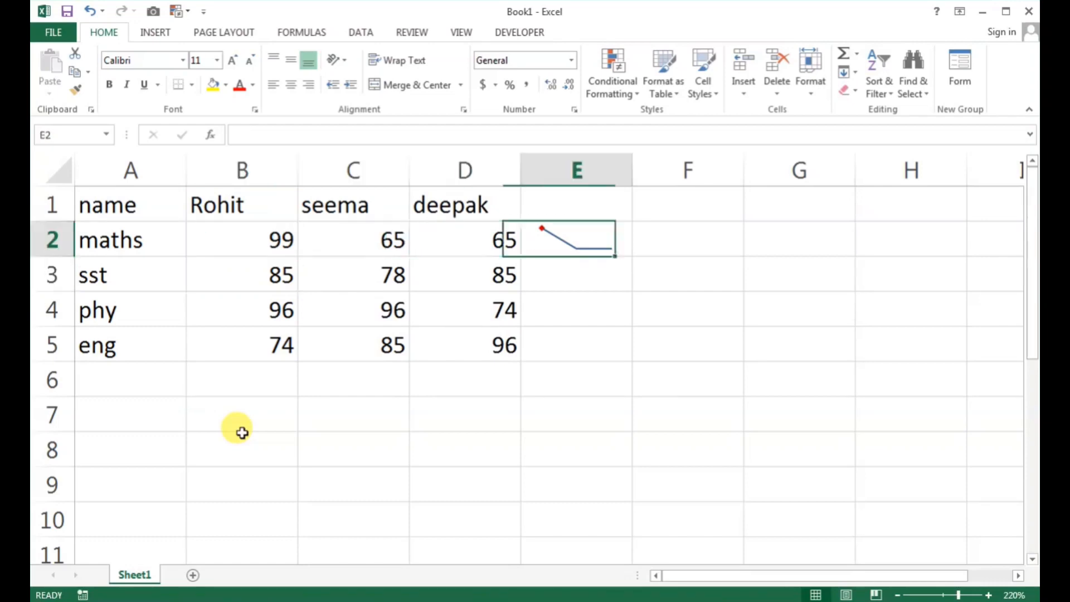
- Set the third student's maths mark in D2 to 45
{"action": "key", "text": "Left"}
{"action": "type", "text": "45"}
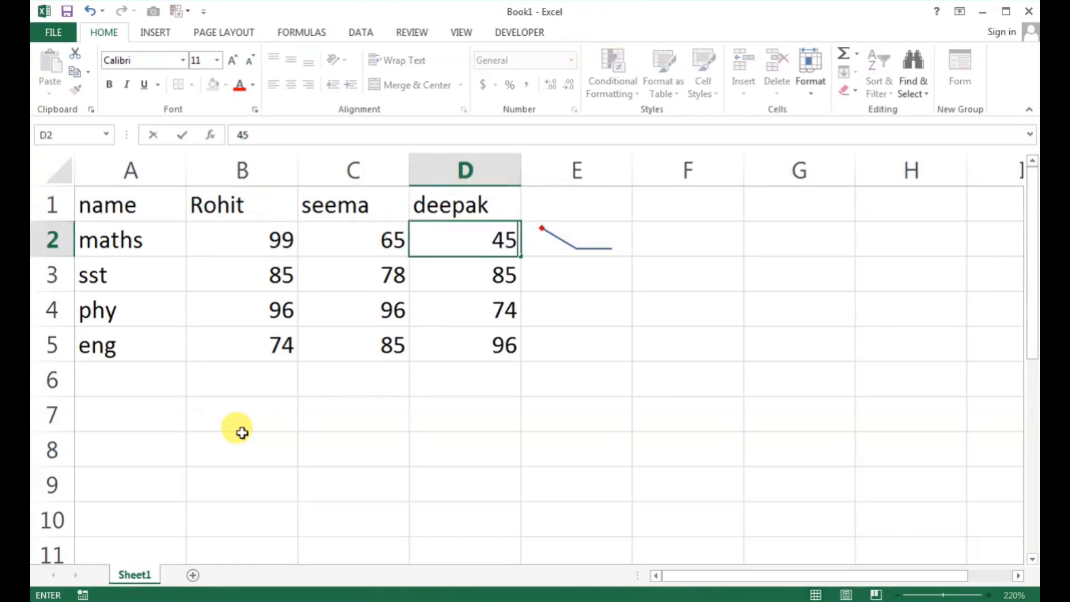
{"action": "key", "text": "Return"}
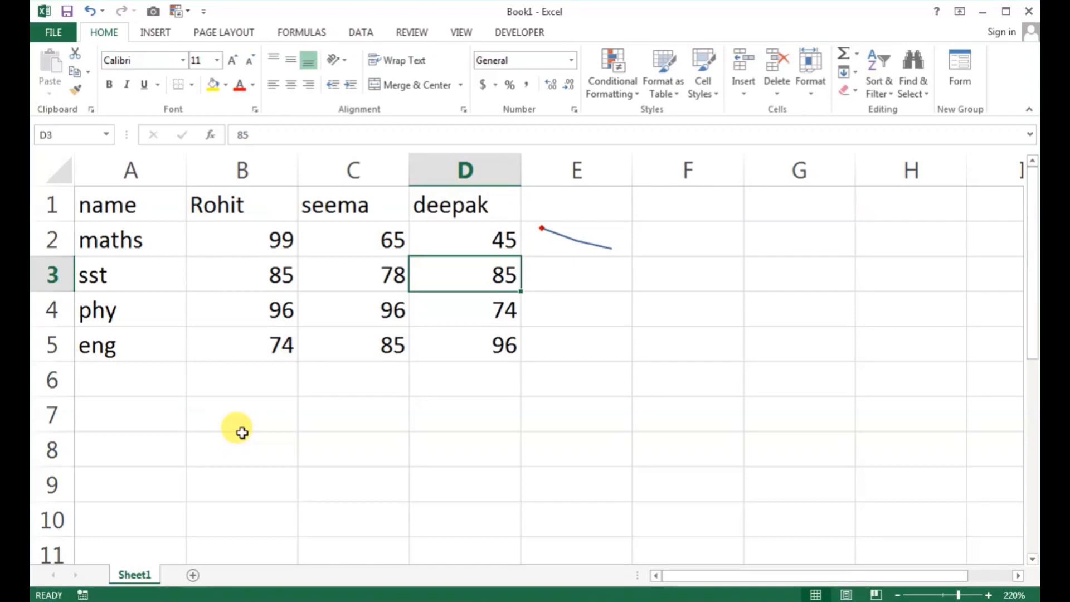
- Set the second student's maths mark in C2 to 35
{"action": "key", "text": "Up"}
{"action": "key", "text": "Left"}
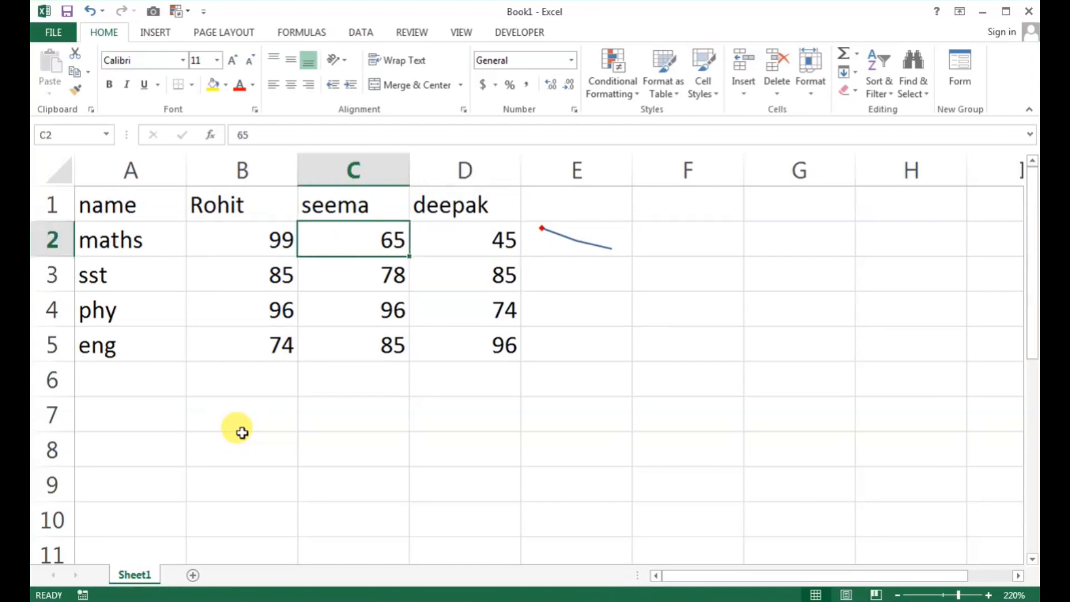
{"action": "type", "text": "85"}
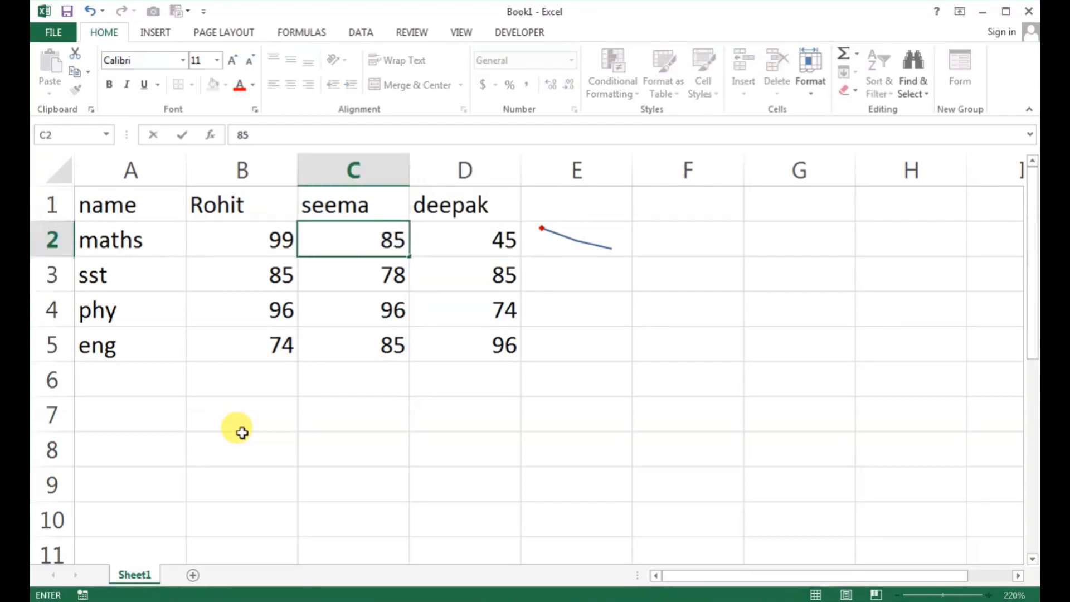
{"action": "key", "text": "BackSpace"}
{"action": "key", "text": "BackSpace"}
{"action": "type", "text": "35"}
{"action": "key", "text": "Right"}
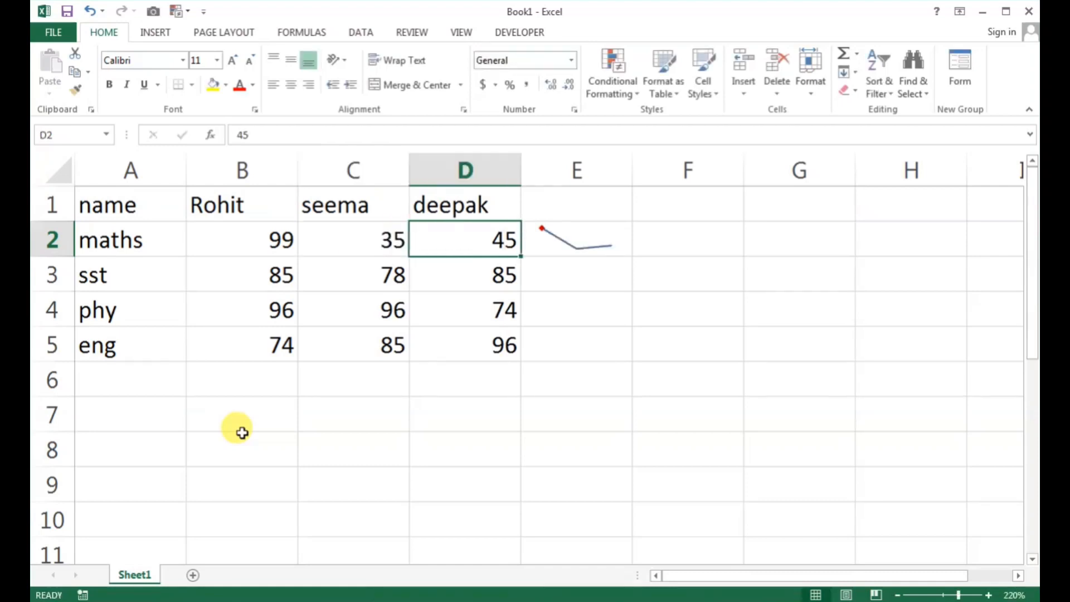
- Change the third student's maths mark in D2 to 85 and then to 99
{"action": "type", "text": "85"}
{"action": "key", "text": "Return"}
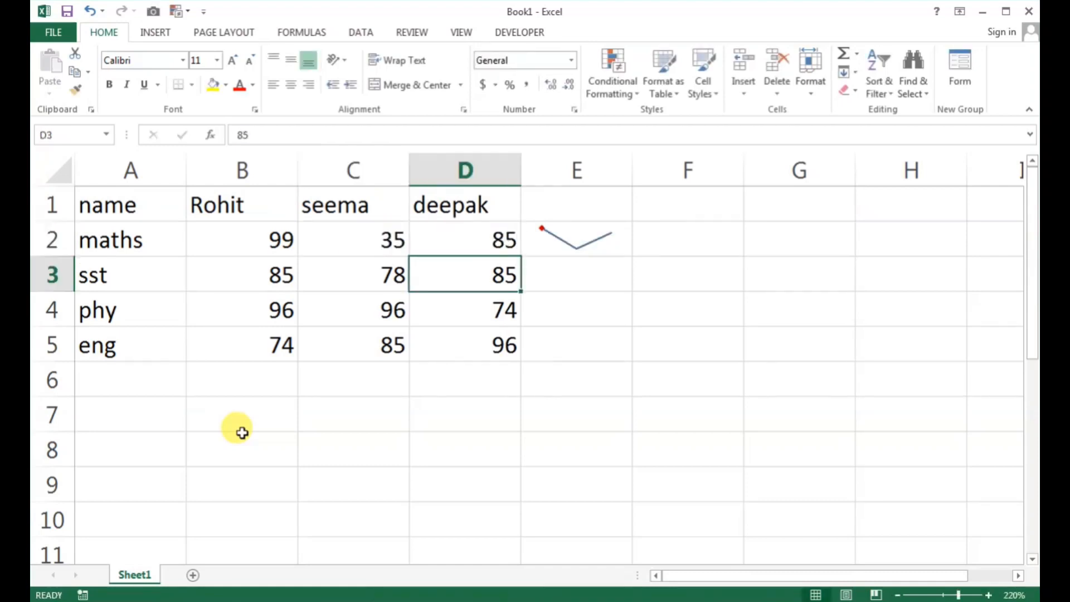
{"action": "left_click", "coordinate": [447, 239]}
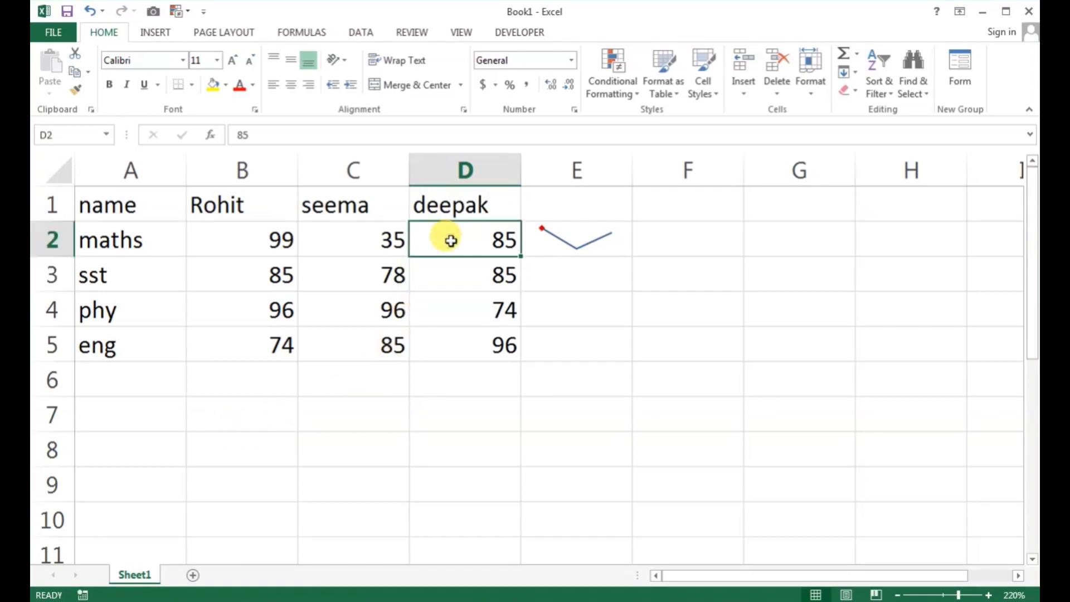
{"action": "type", "text": "99"}
{"action": "key", "text": "Return"}
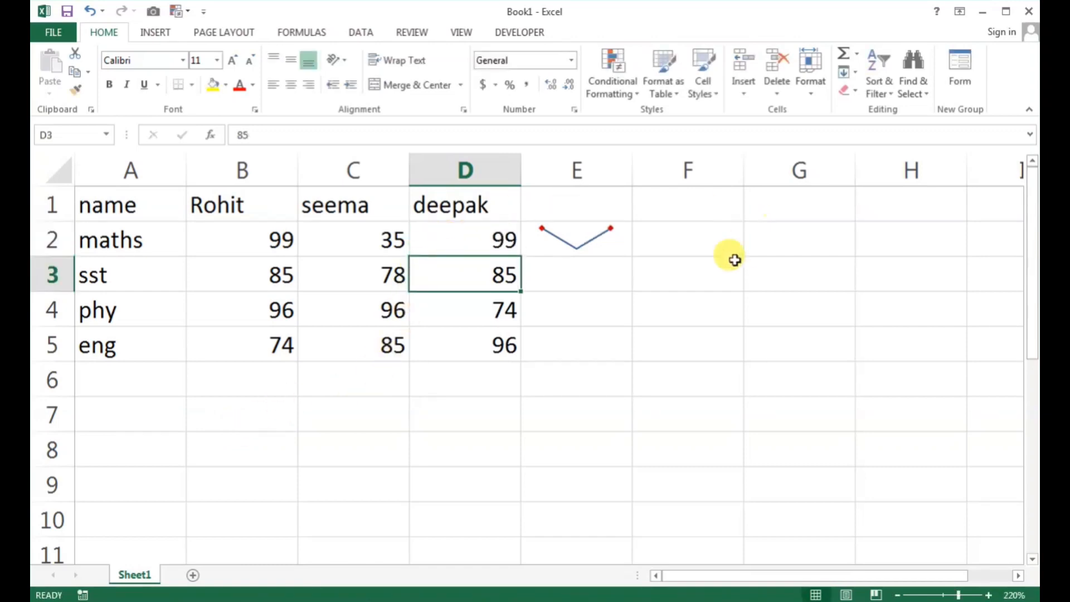
- Fill the line sparkline from E2 down to E5 for the remaining subjects
{"action": "left_click", "coordinate": [572, 236]}
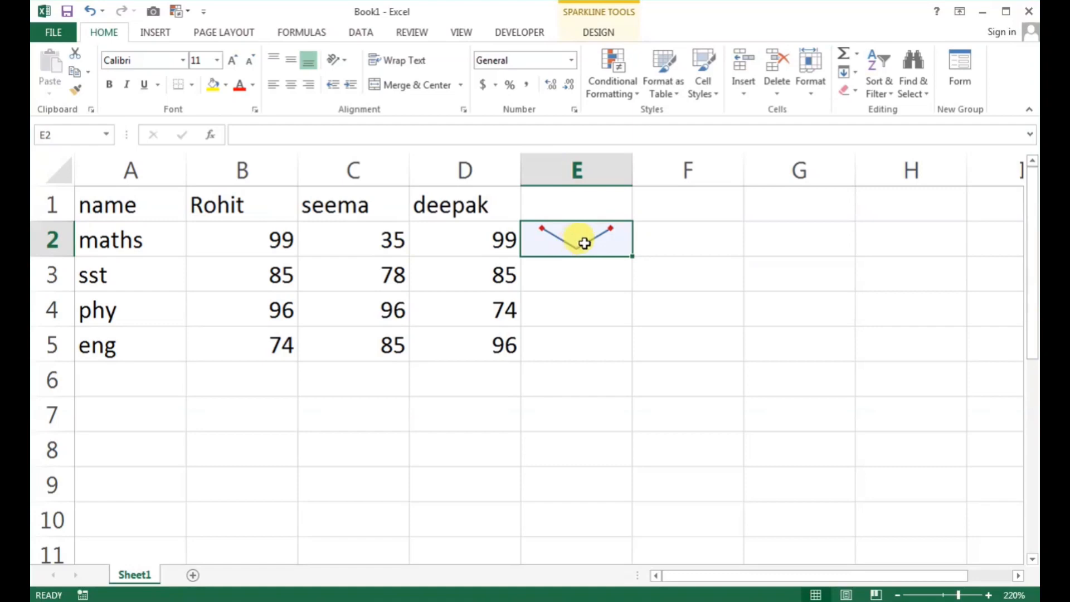
{"action": "left_click_drag", "start_coordinate": [625, 253], "coordinate": [625, 351]}
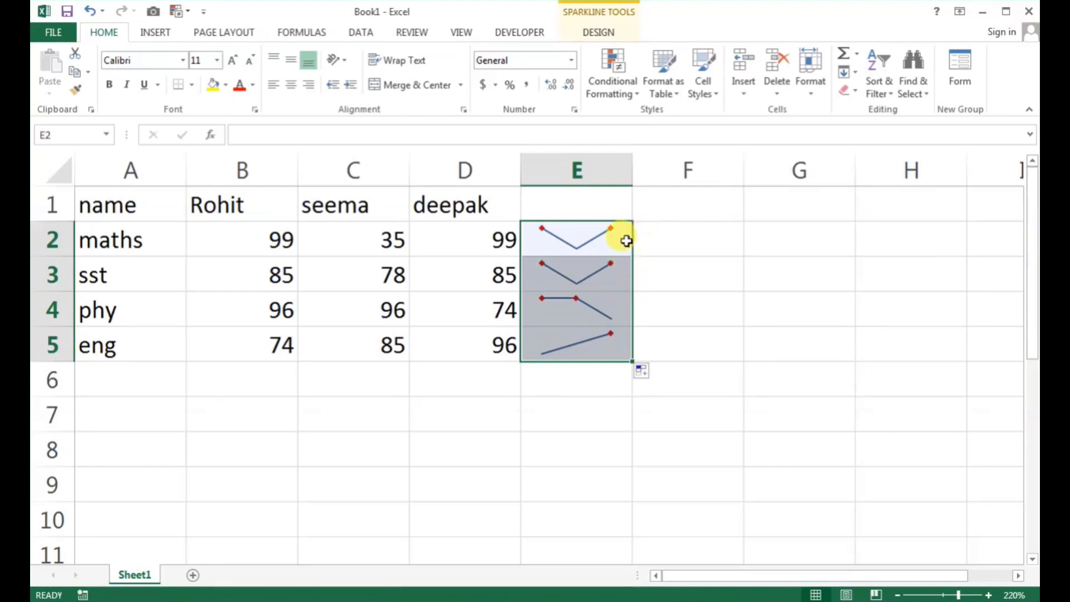
{"action": "left_click", "coordinate": [590, 233]}
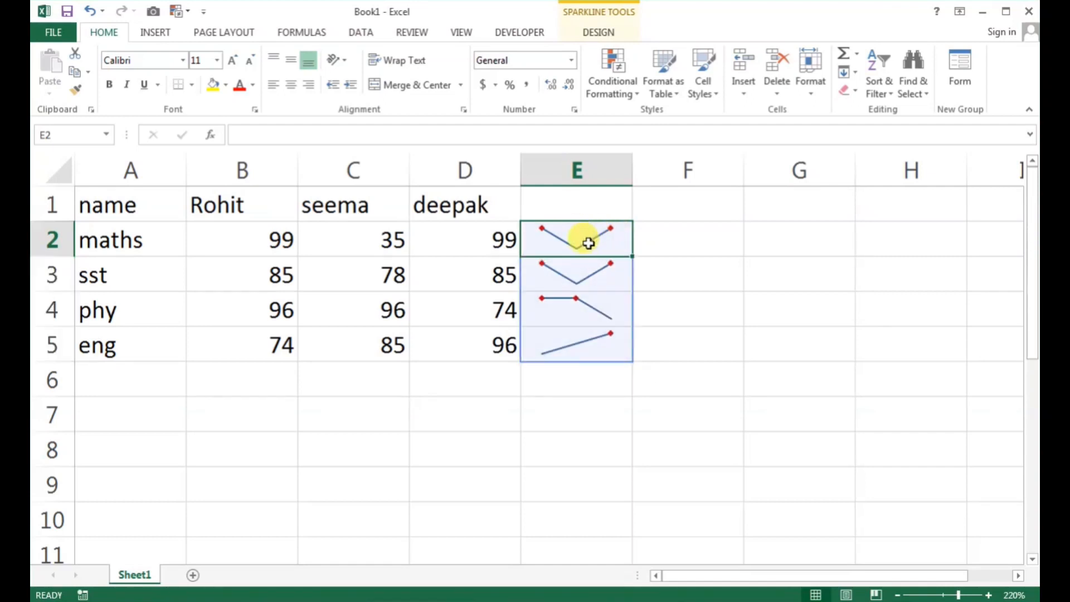
- Enter the note "don't use del button" in cell F2 beside the sparklines
{"action": "left_click", "coordinate": [656, 249]}
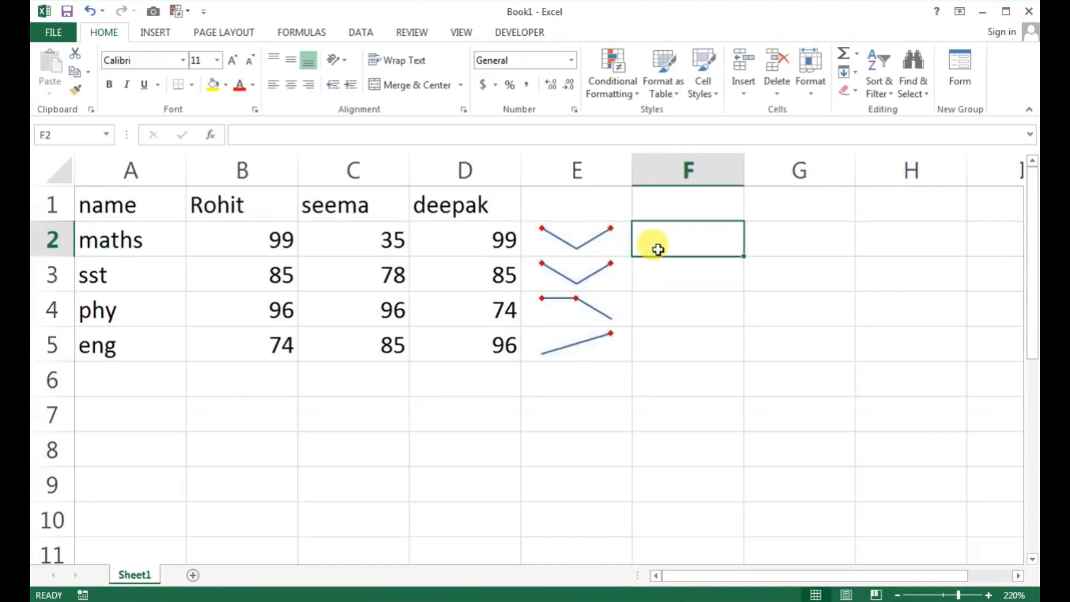
{"action": "type", "text": "don't use de"}
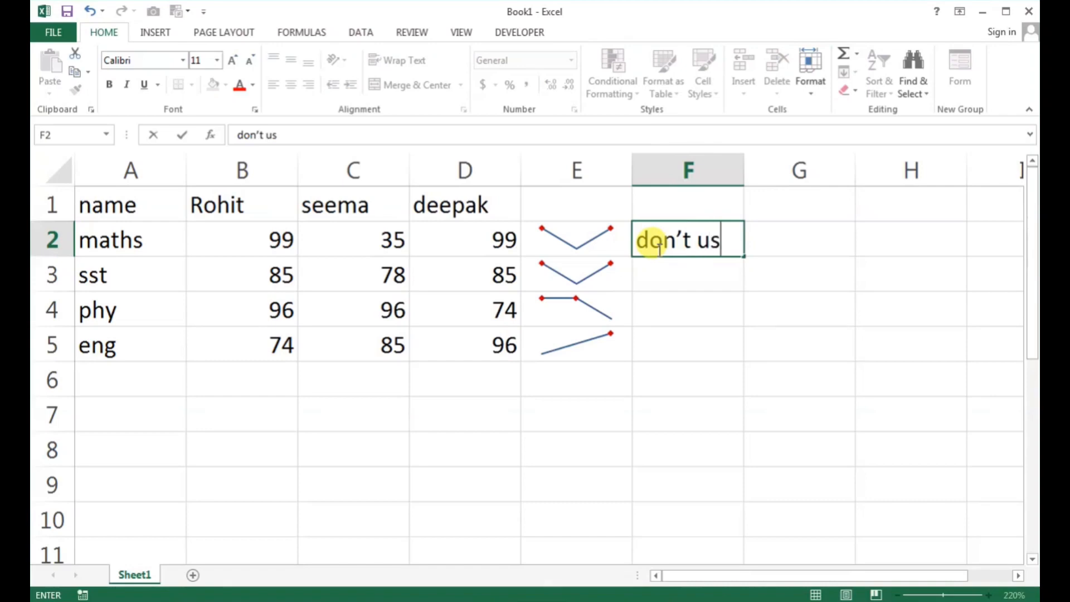
{"action": "type", "text": "l"}
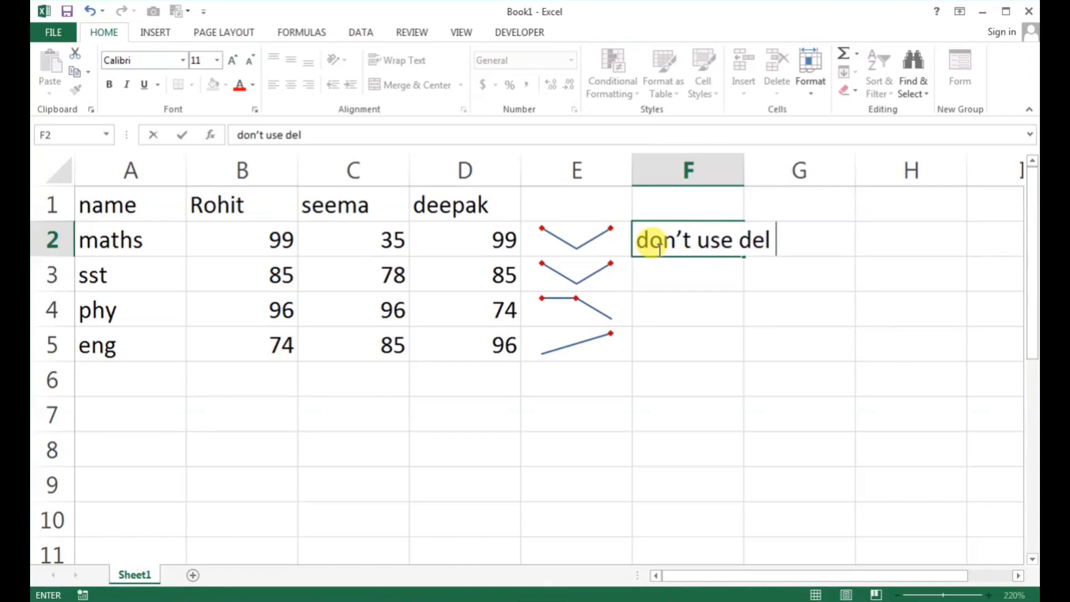
{"action": "type", "text": " button"}
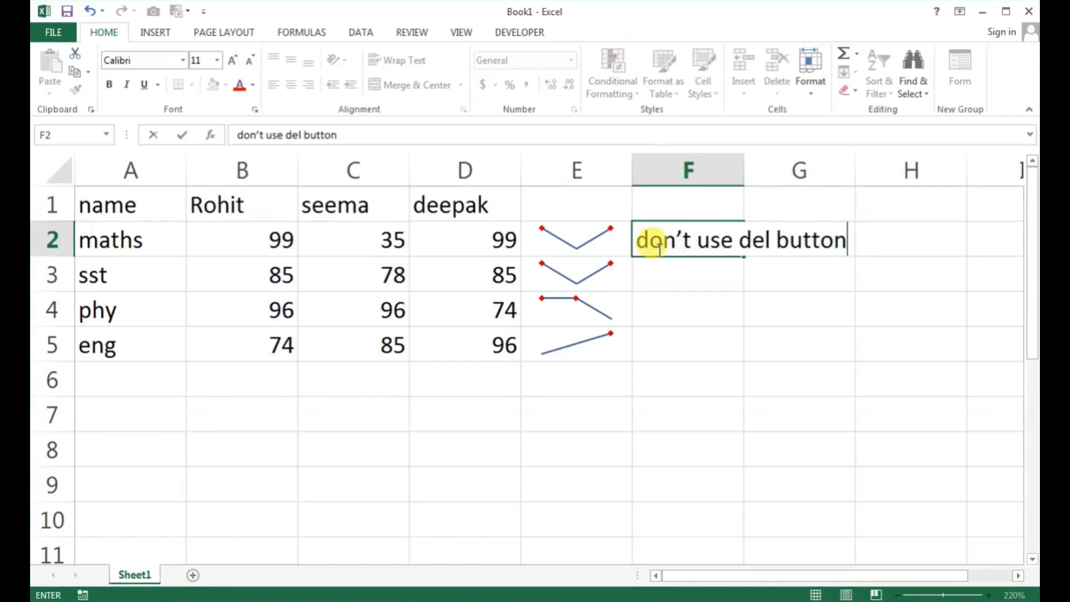
{"action": "left_click", "coordinate": [736, 384]}
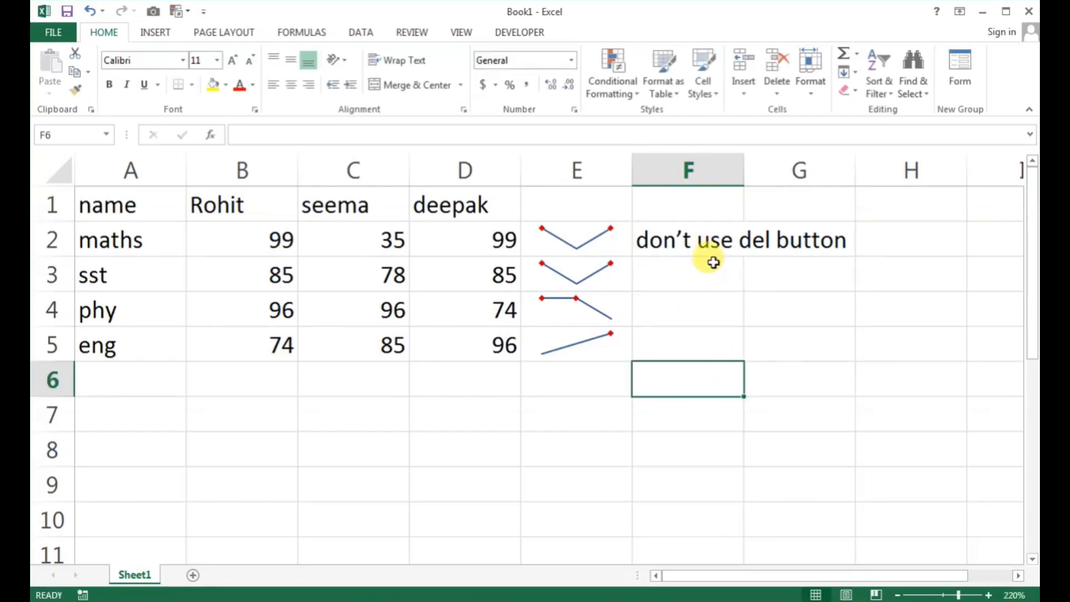
- Remove all the line sparklines from cells E2 to E5 with Clear All
{"action": "left_click", "coordinate": [561, 237]}
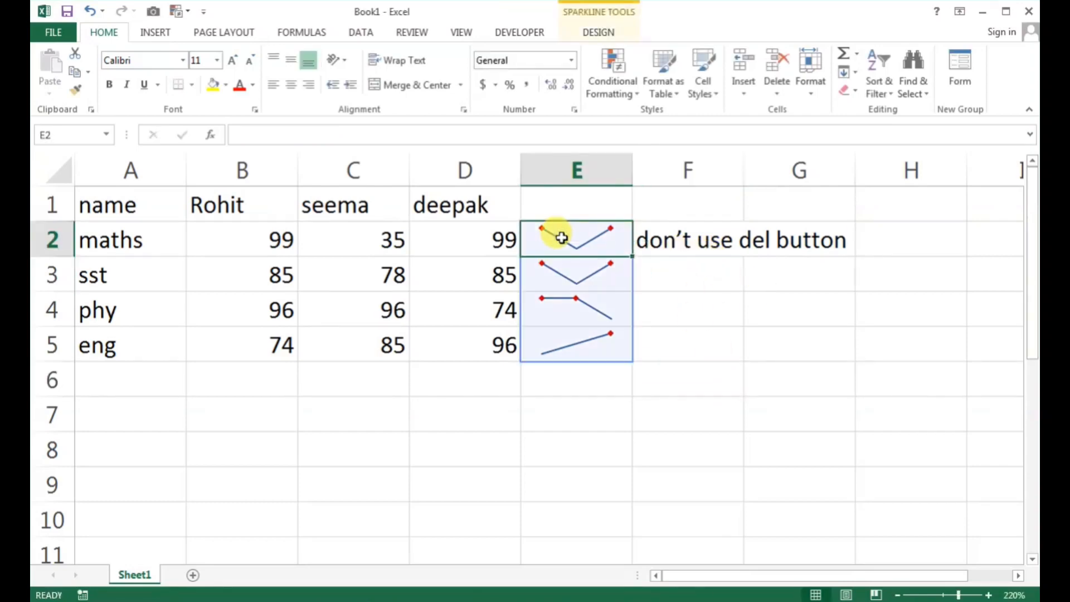
{"action": "left_click", "coordinate": [685, 305]}
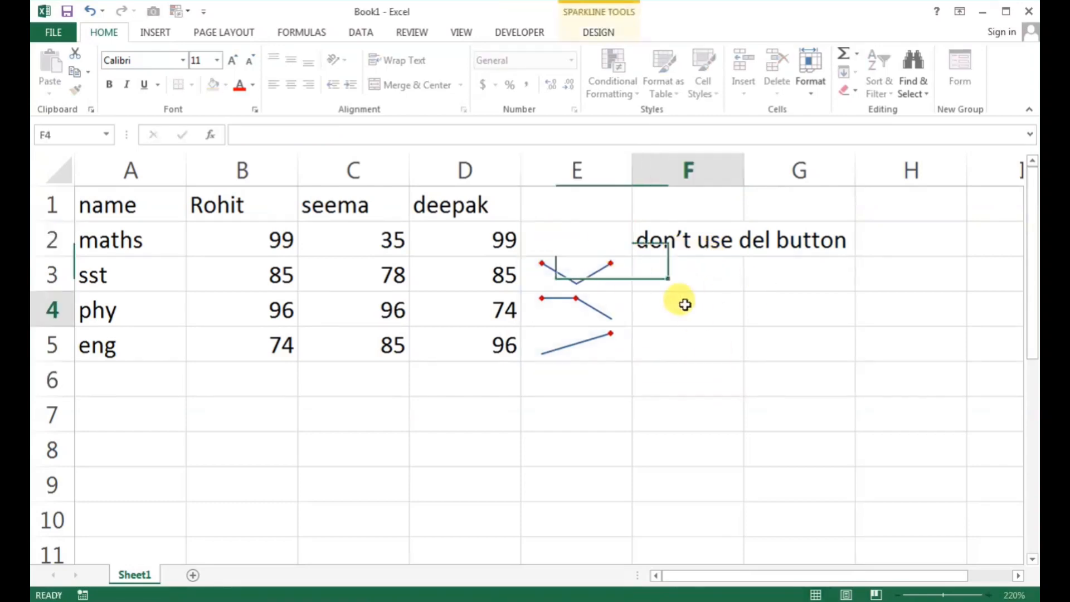
{"action": "left_click_drag", "start_coordinate": [575, 223], "coordinate": [571, 348]}
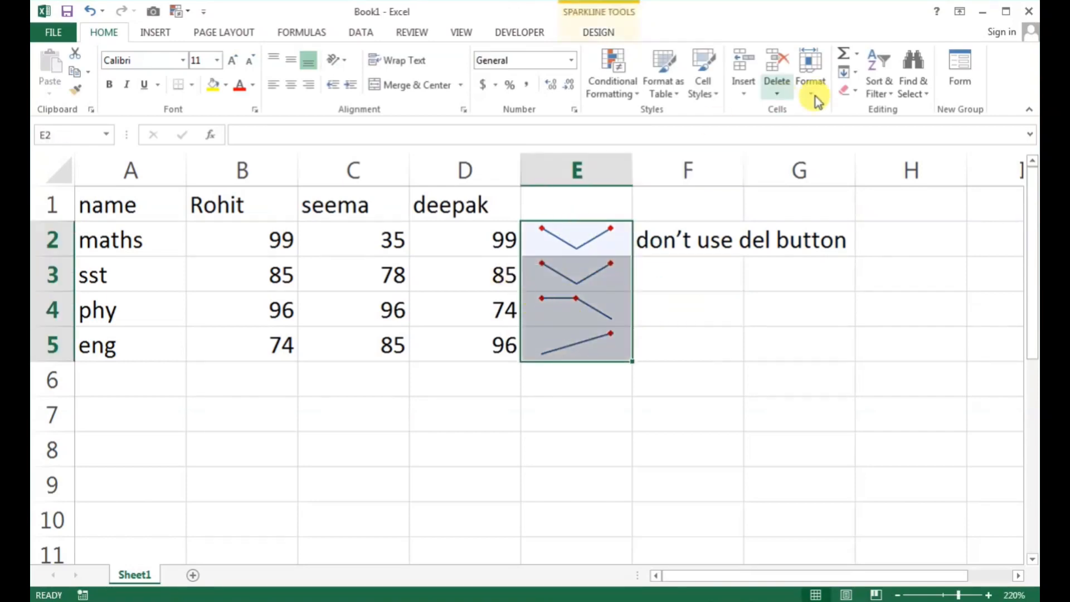
{"action": "left_click", "coordinate": [855, 93]}
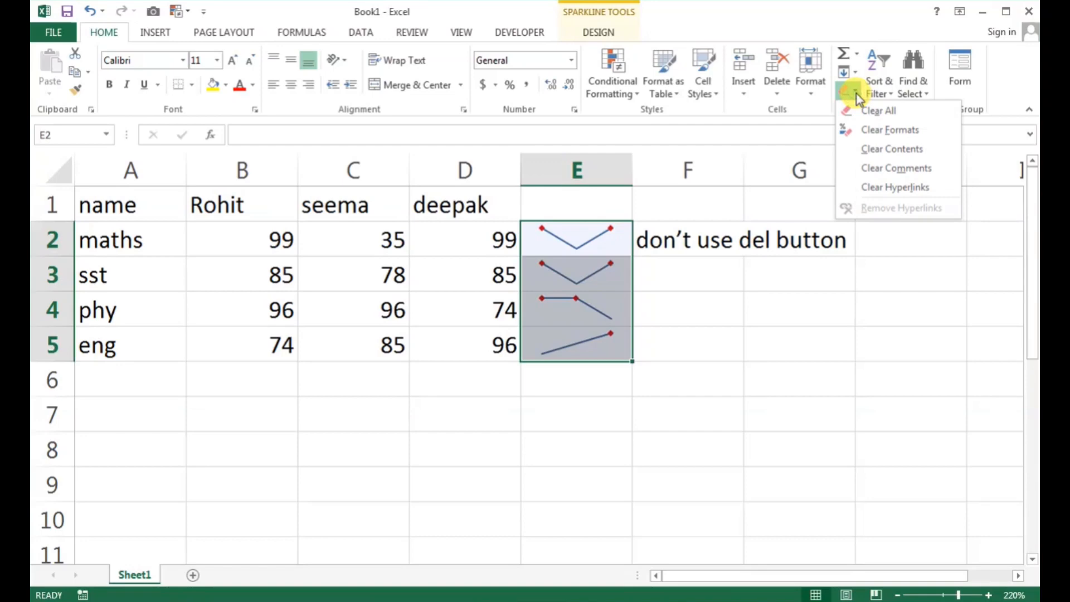
{"action": "left_click", "coordinate": [878, 111]}
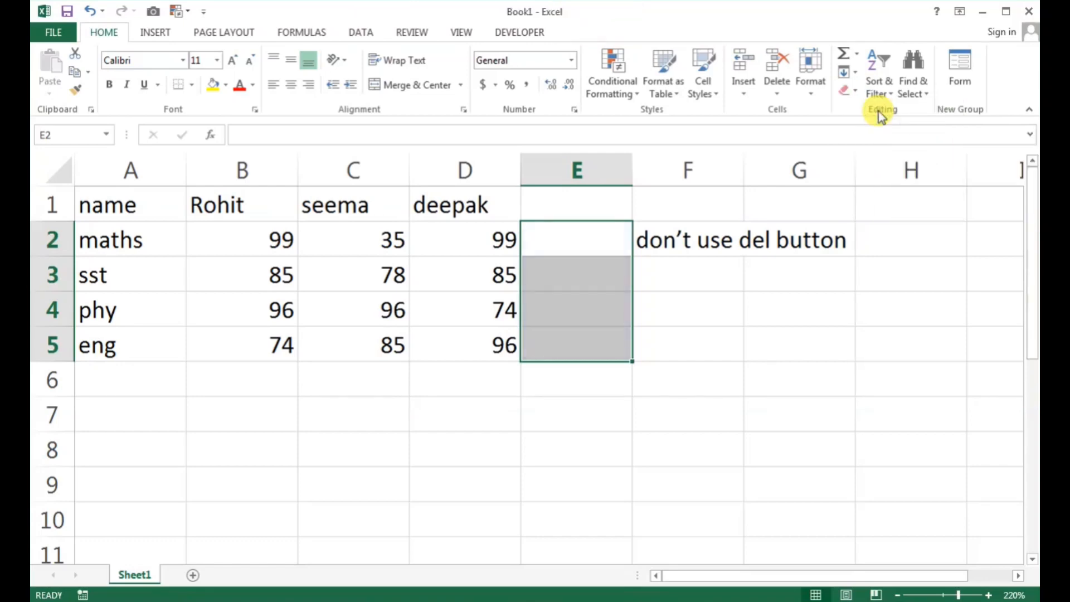
{"action": "left_click", "coordinate": [780, 371]}
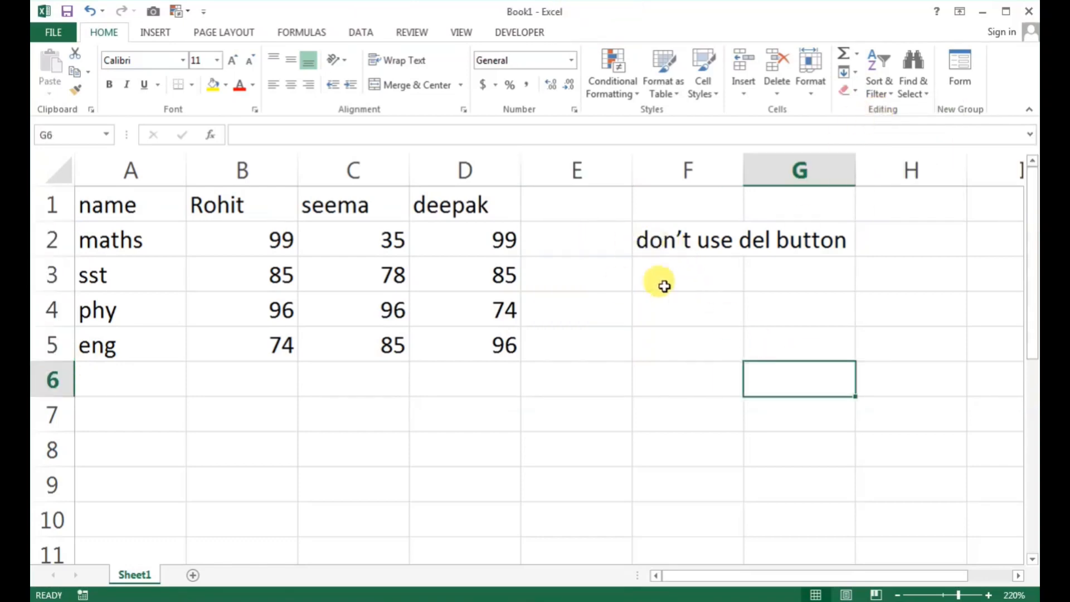
- Highlight the note in cells F2:G2 with a yellow fill
{"action": "left_click", "coordinate": [571, 243]}
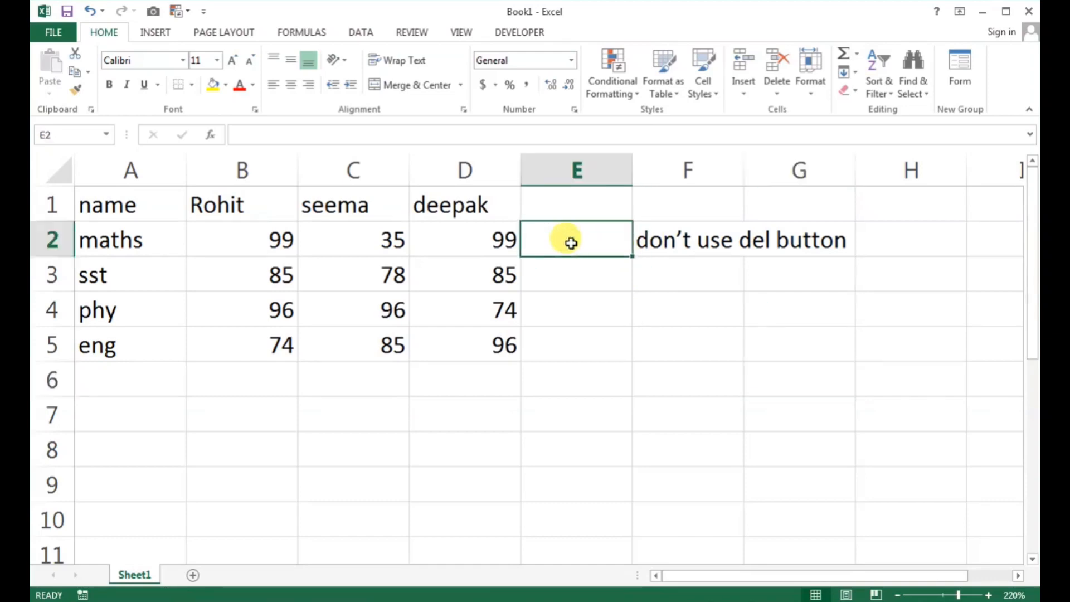
{"action": "left_click_drag", "start_coordinate": [707, 240], "coordinate": [776, 239]}
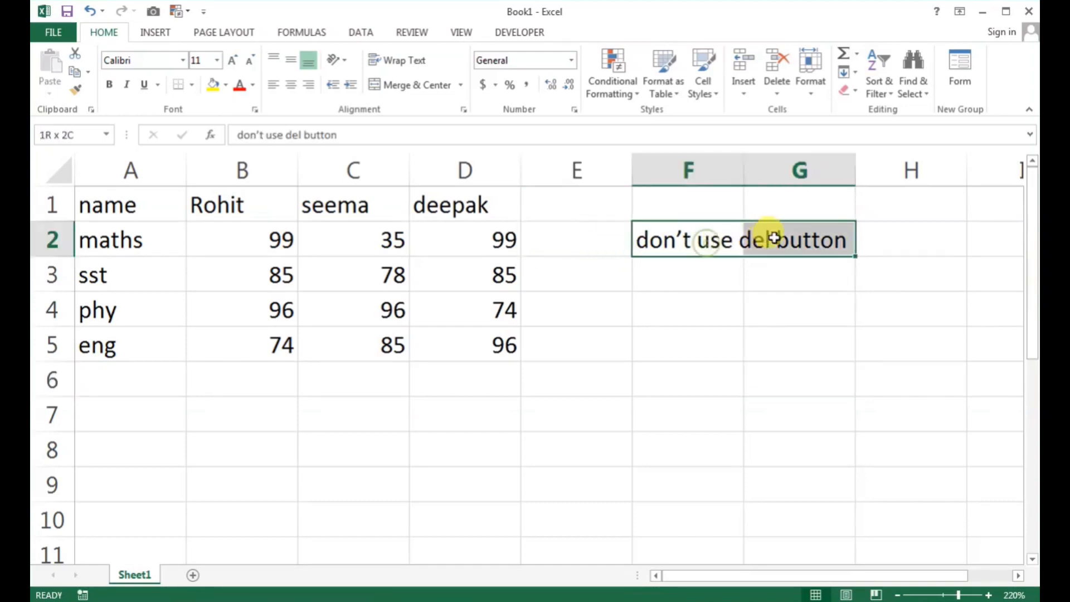
{"action": "left_click", "coordinate": [210, 84]}
- Insert a column sparkline in E2 from the maths marks in B2:D2
{"action": "left_click", "coordinate": [573, 239]}
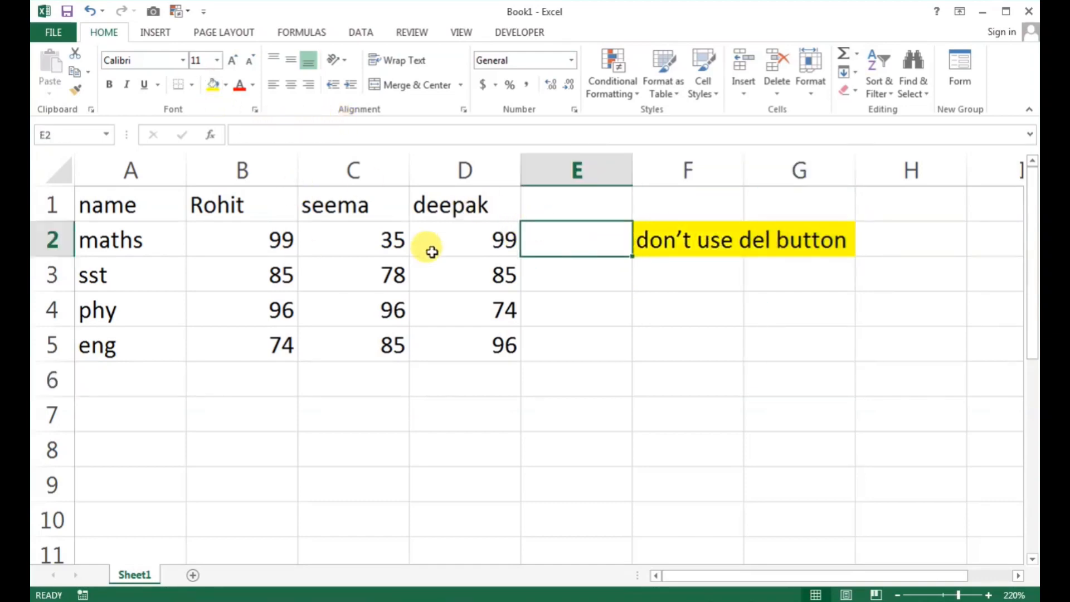
{"action": "left_click", "coordinate": [154, 35]}
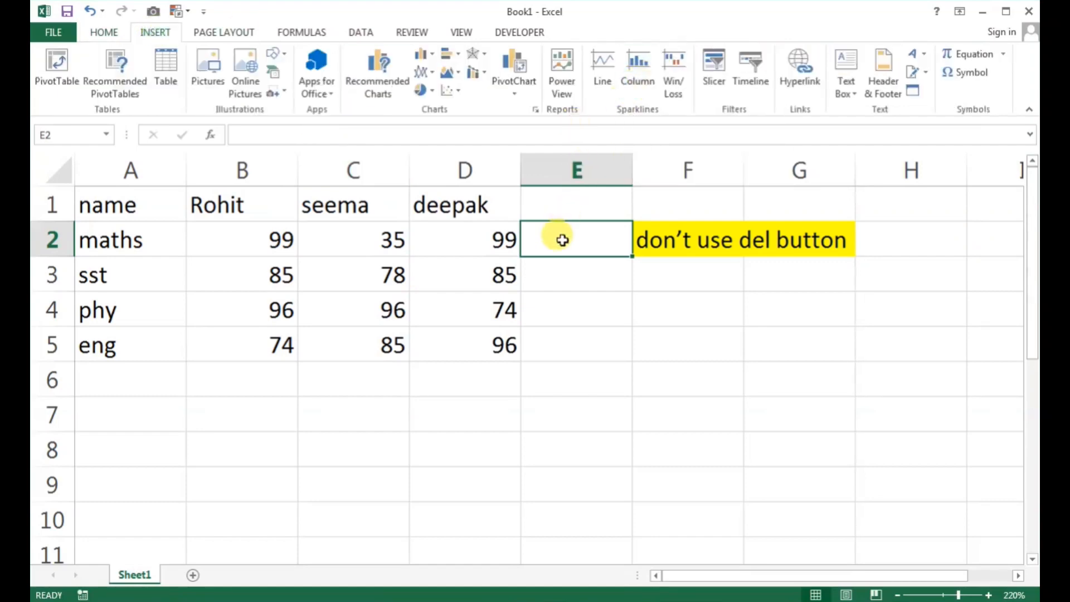
{"action": "left_click", "coordinate": [637, 78]}
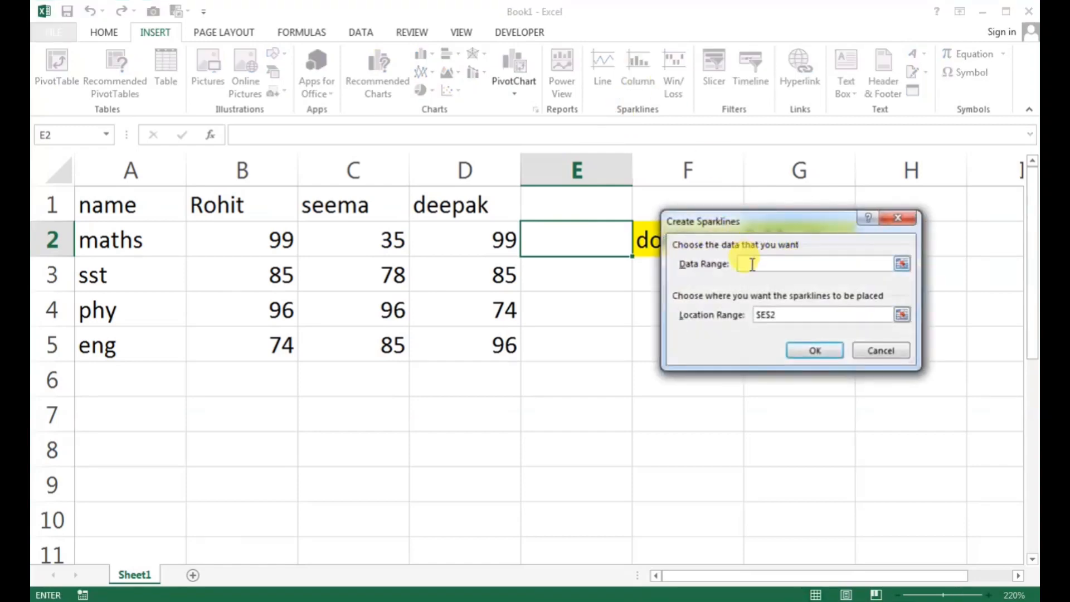
{"action": "left_click_drag", "start_coordinate": [275, 239], "coordinate": [471, 246]}
{"action": "left_click", "coordinate": [814, 350]}
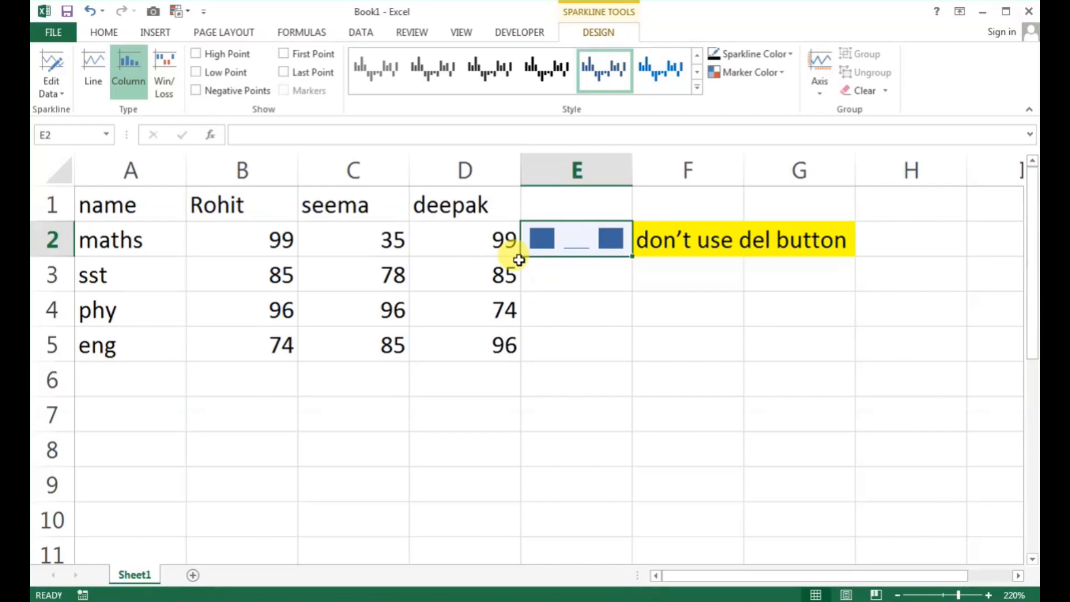
- Try the high and low point markers on the E2 column sparkline, and keep only its negative points highlighted
{"action": "left_click", "coordinate": [235, 55]}
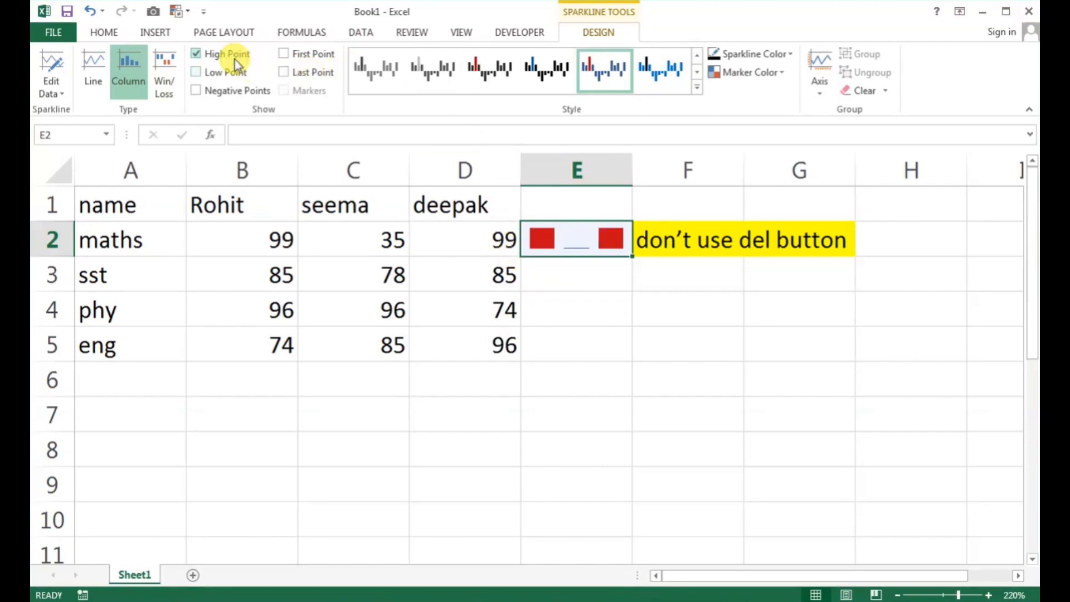
{"action": "left_click", "coordinate": [232, 73]}
{"action": "left_click", "coordinate": [229, 54]}
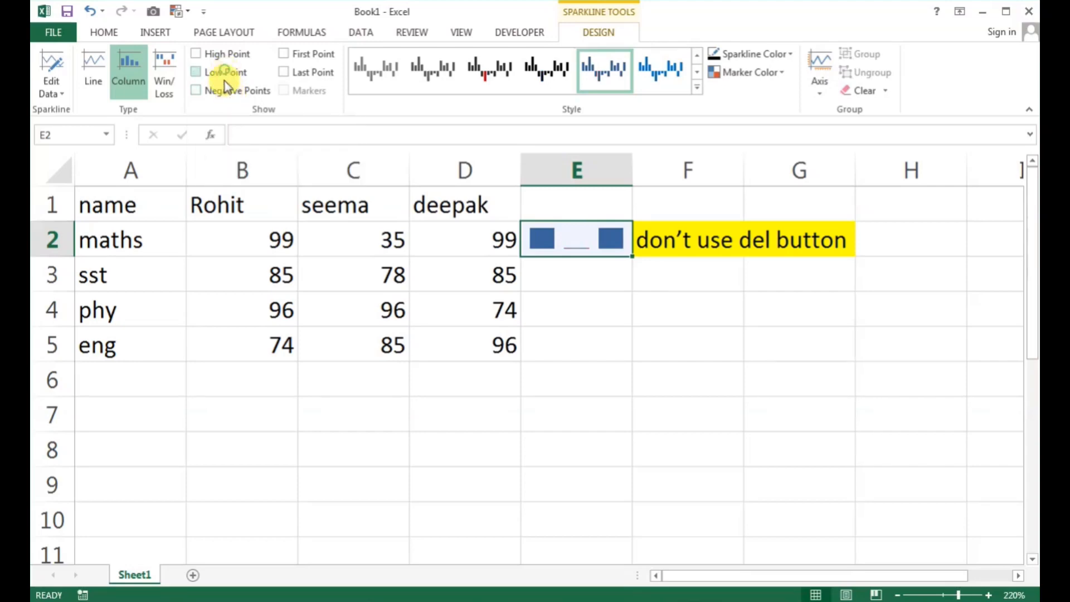
{"action": "left_click", "coordinate": [218, 72]}
{"action": "left_click", "coordinate": [227, 92]}
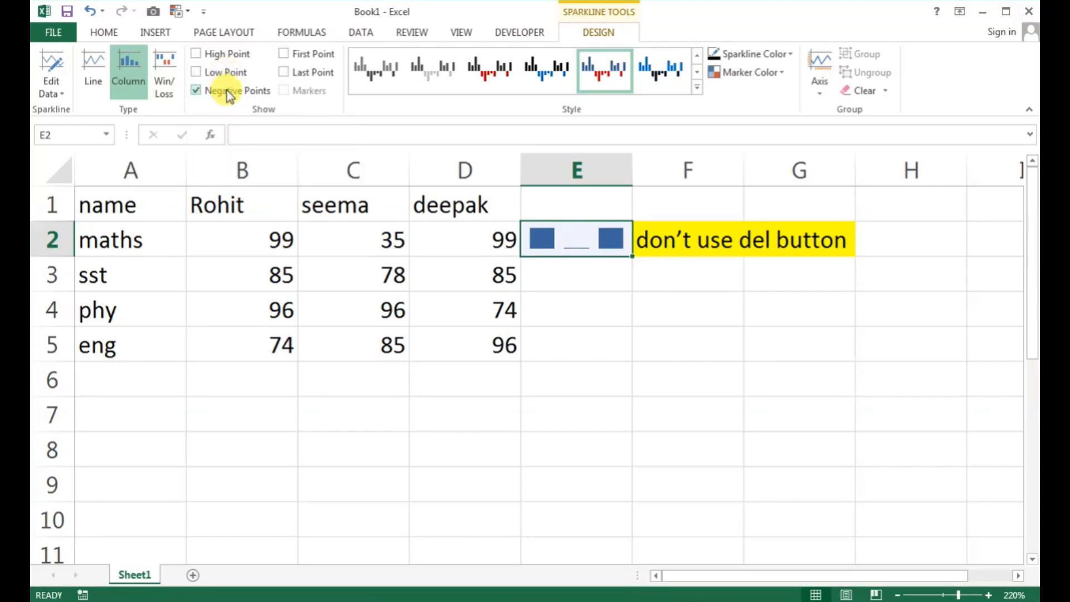
- Set the third student's maths mark in D2 to -88 and select the sparkline cell E2
{"action": "left_click", "coordinate": [459, 235]}
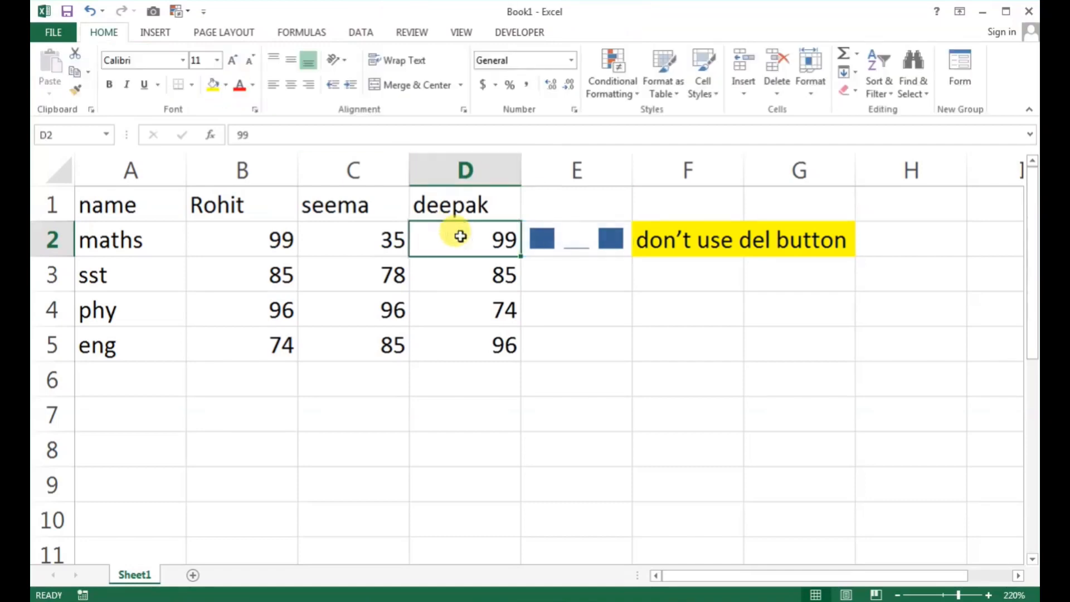
{"action": "type", "text": "-88"}
{"action": "key", "text": "Return"}
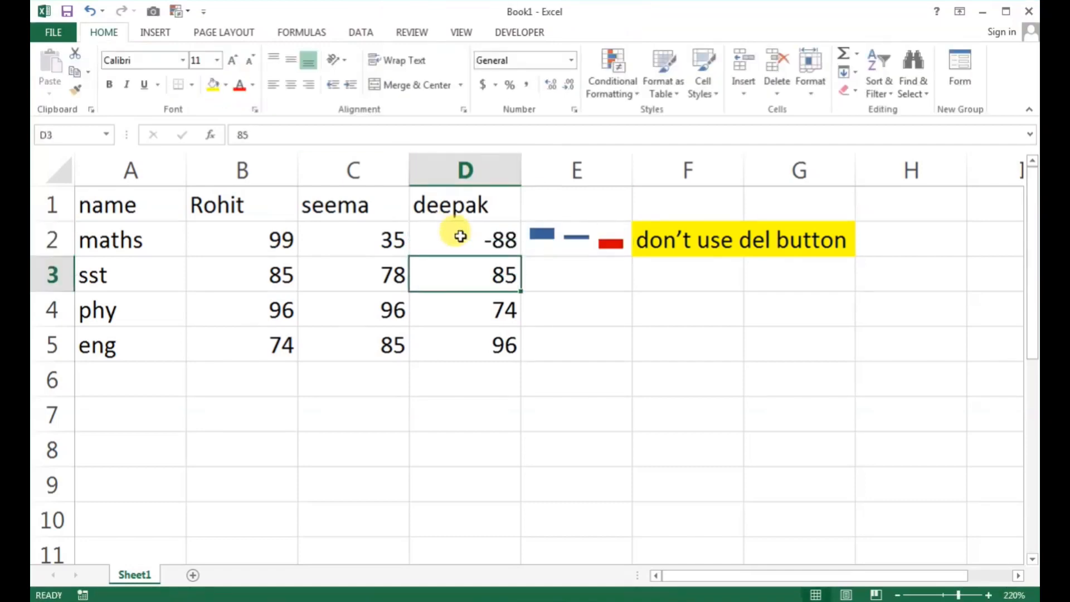
{"action": "left_click", "coordinate": [461, 236]}
{"action": "left_click", "coordinate": [588, 246]}
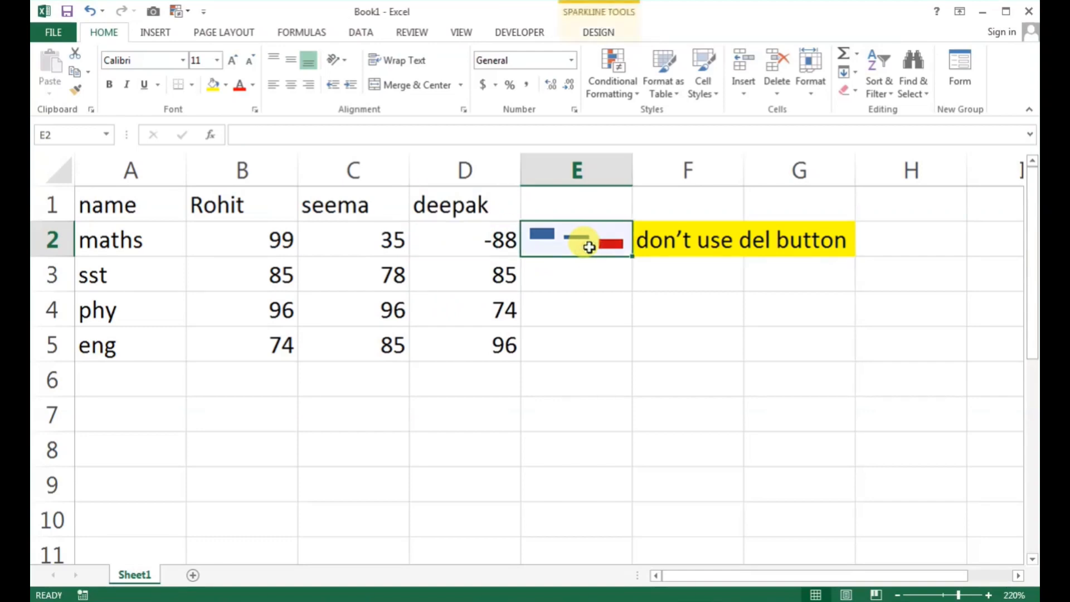
{"action": "left_click", "coordinate": [498, 244]}
{"action": "left_click", "coordinate": [543, 241]}
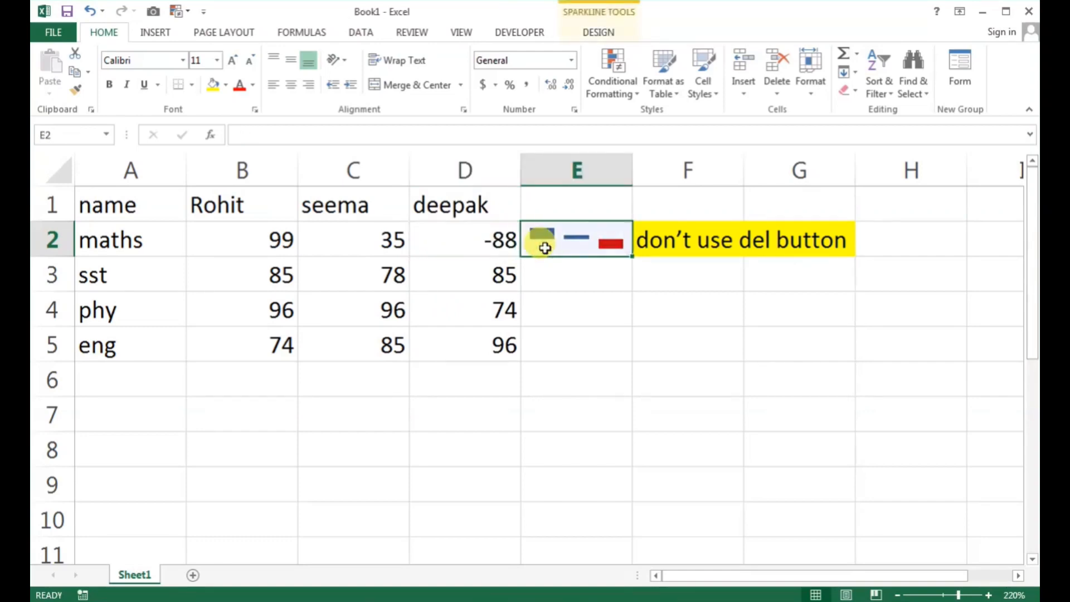
- Turn off the negative-point highlight on the E2 column sparkline and try its first and last point markers
{"action": "left_click", "coordinate": [594, 35]}
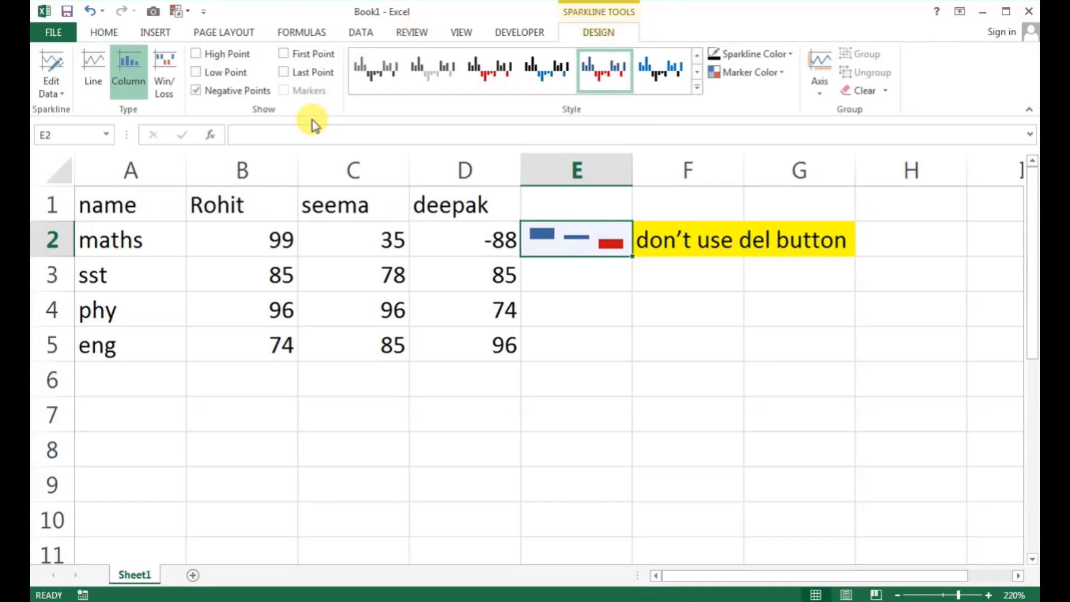
{"action": "left_click", "coordinate": [203, 91]}
{"action": "left_click", "coordinate": [308, 56]}
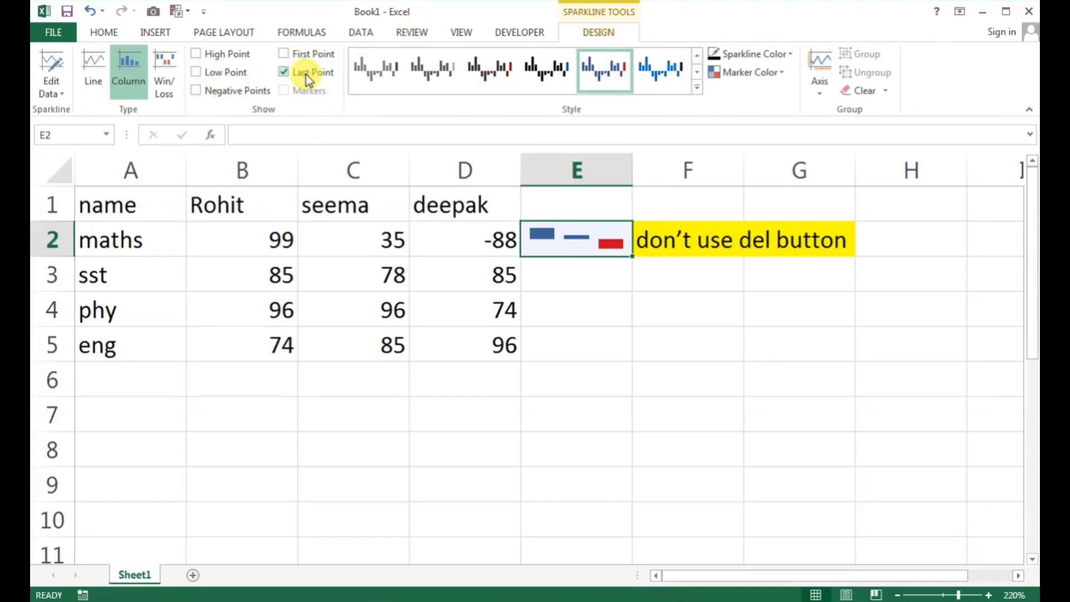
{"action": "left_click", "coordinate": [306, 72]}
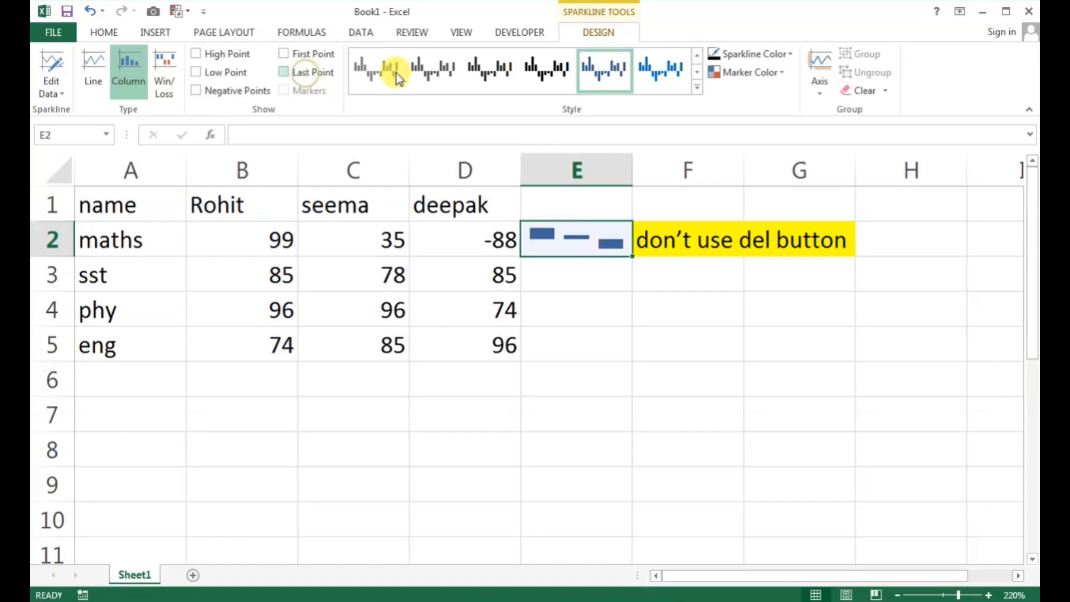
- Apply a dark blue style to the E2 column sparkline and fill it down through E5
{"action": "left_click", "coordinate": [697, 87]}
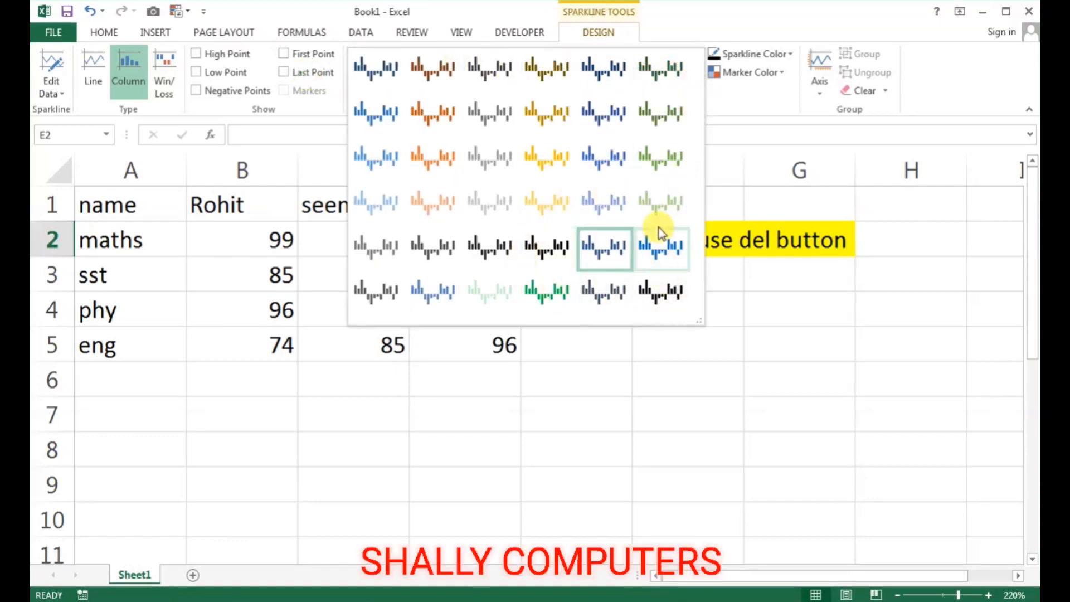
{"action": "left_click", "coordinate": [600, 72]}
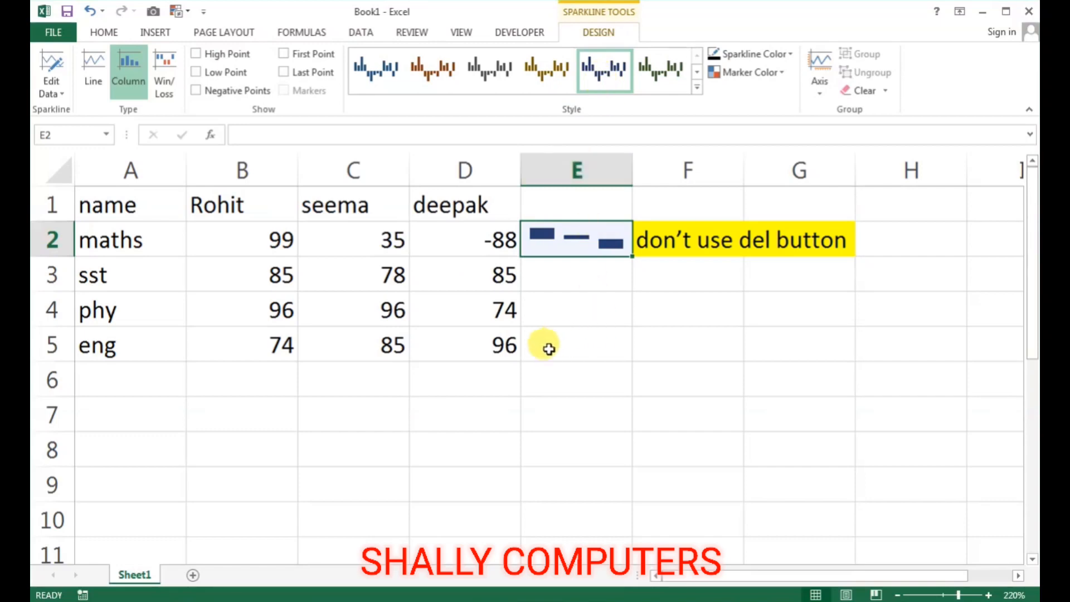
{"action": "left_click", "coordinate": [553, 310]}
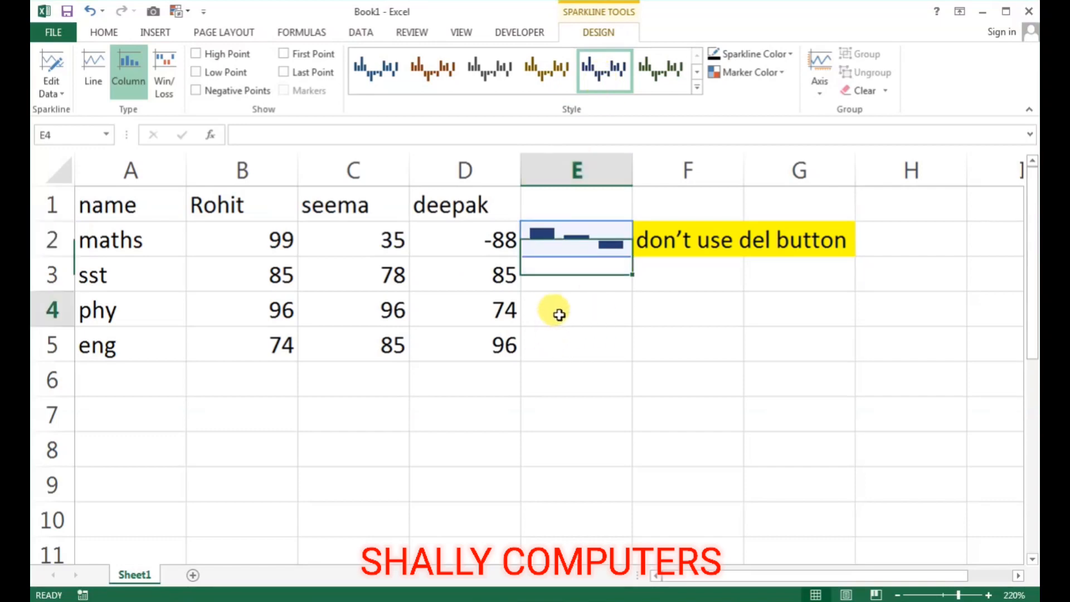
{"action": "left_click", "coordinate": [566, 234]}
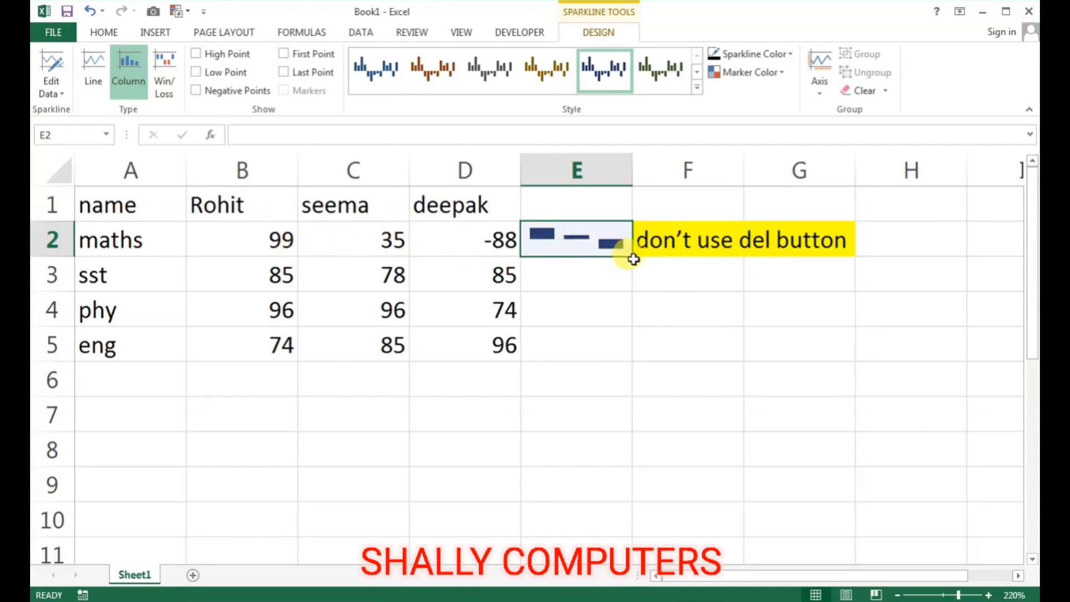
{"action": "left_click_drag", "start_coordinate": [633, 258], "coordinate": [628, 357]}
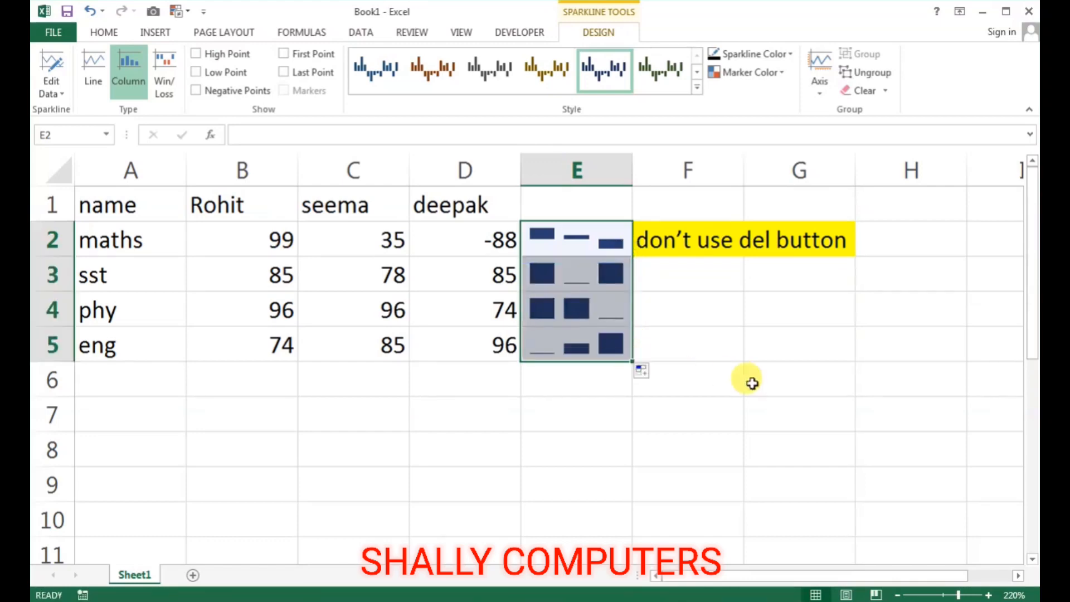
- Set the third student's maths mark in D2 to 88
{"action": "left_click", "coordinate": [476, 240]}
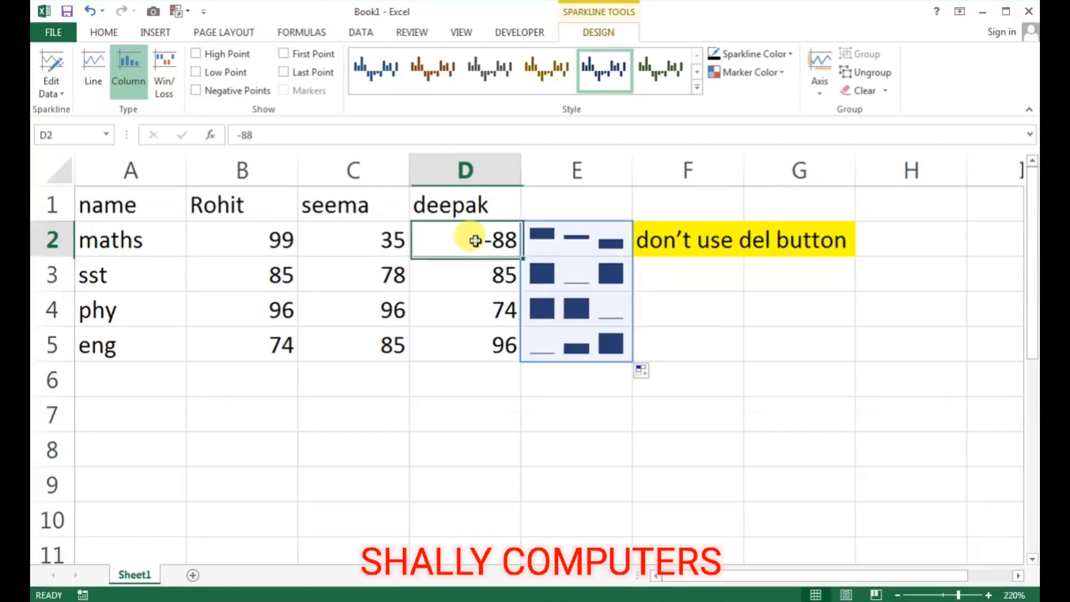
{"action": "type", "text": "88"}
{"action": "left_click", "coordinate": [746, 337]}
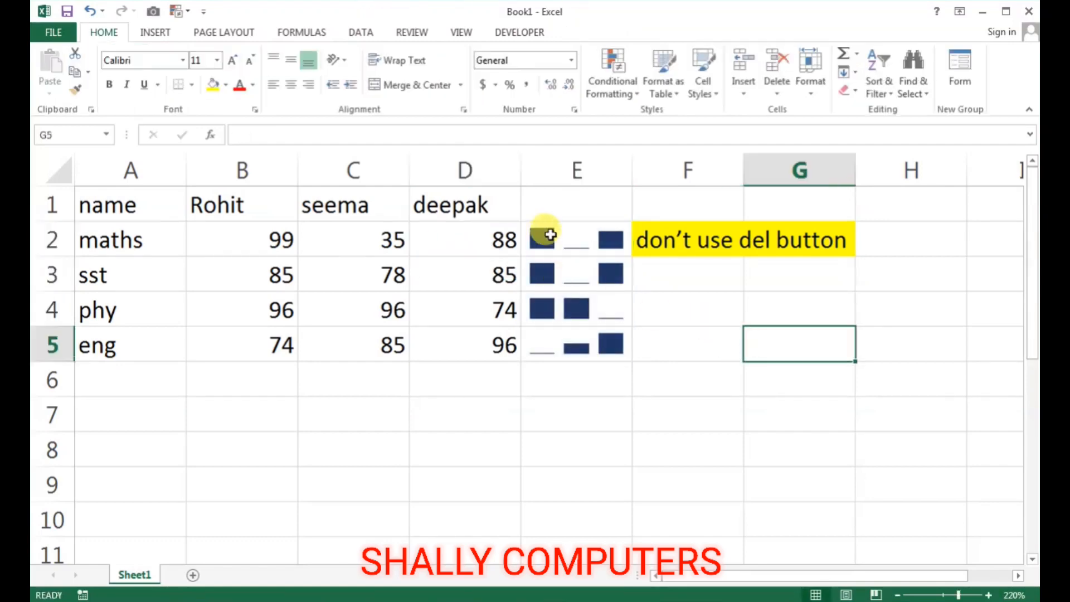
- Clear the column sparklines from cells E2:E5
{"action": "left_click_drag", "start_coordinate": [544, 234], "coordinate": [550, 356]}
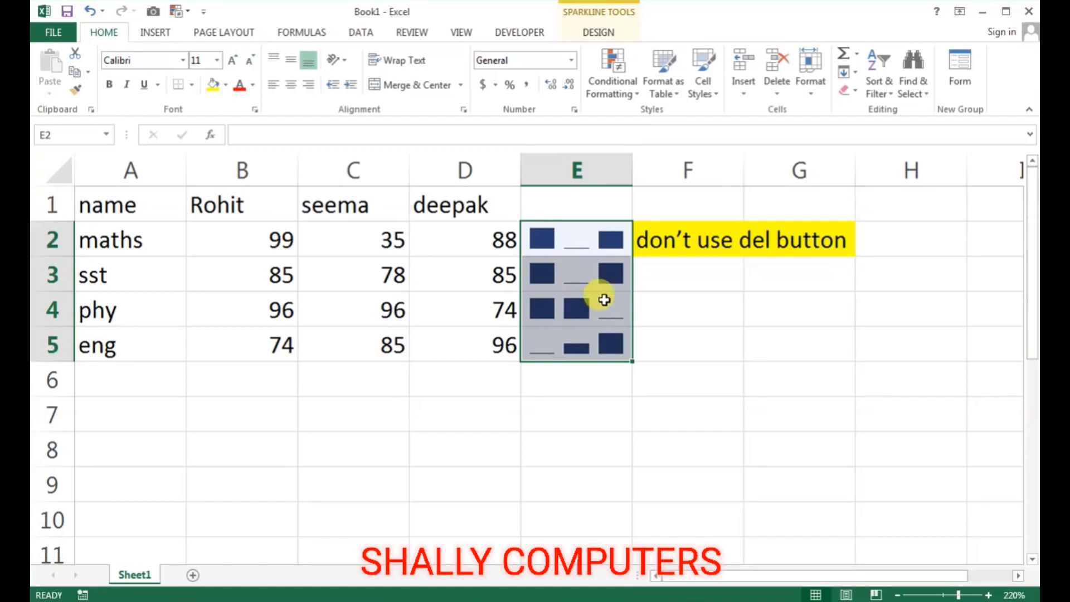
{"action": "left_click", "coordinate": [846, 89]}
{"action": "left_click", "coordinate": [860, 119]}
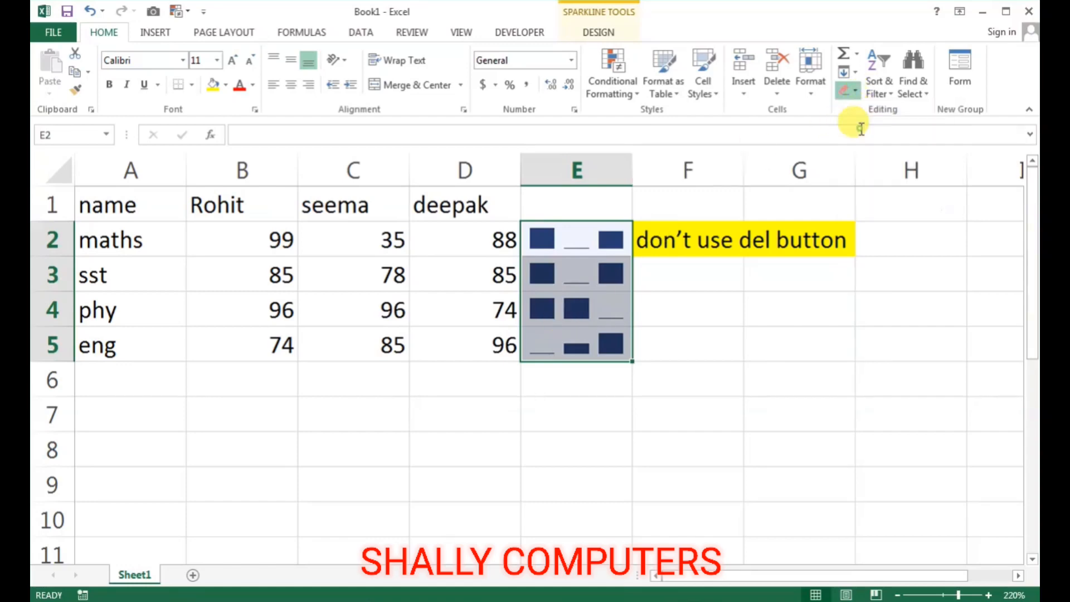
{"action": "left_click", "coordinate": [850, 89]}
{"action": "left_click", "coordinate": [848, 110]}
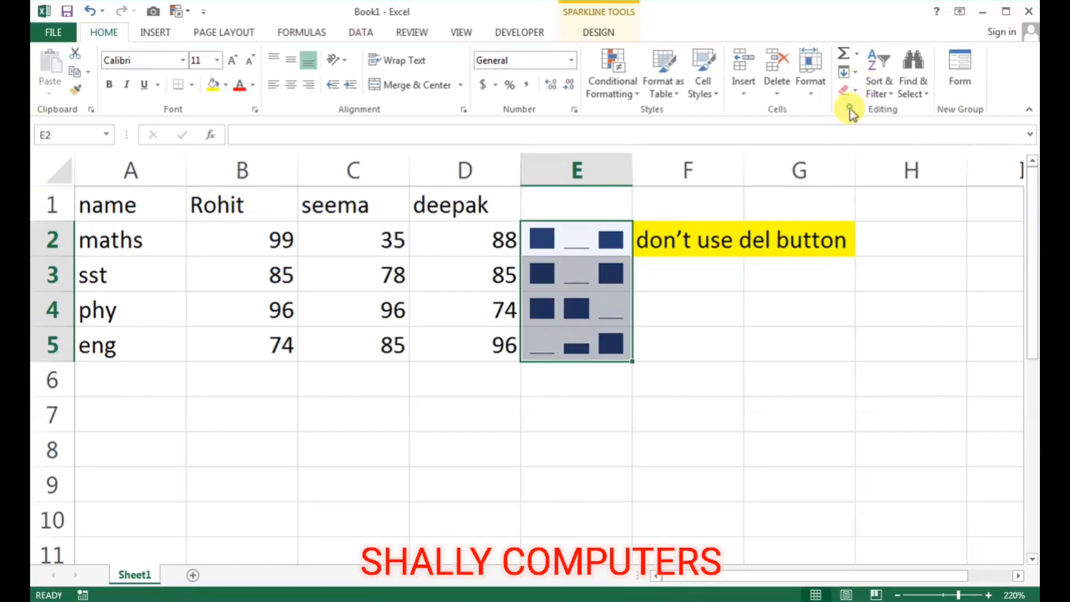
{"action": "left_click", "coordinate": [814, 317]}
- Insert a win/loss sparkline in E2 from the maths marks in B2:D2 and fill it down through E5
{"action": "left_click", "coordinate": [565, 242]}
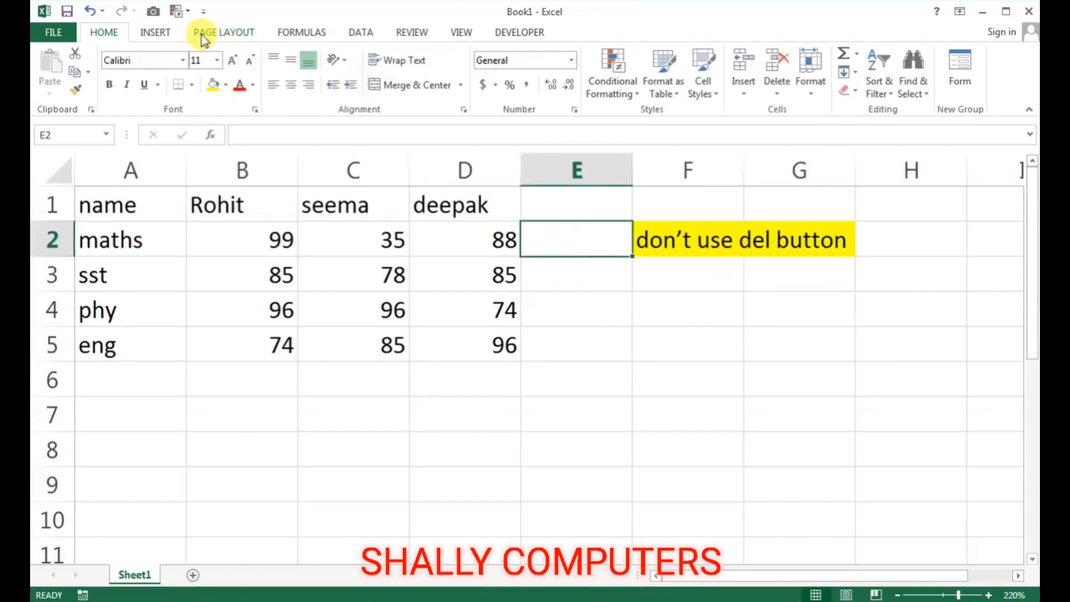
{"action": "left_click", "coordinate": [156, 31]}
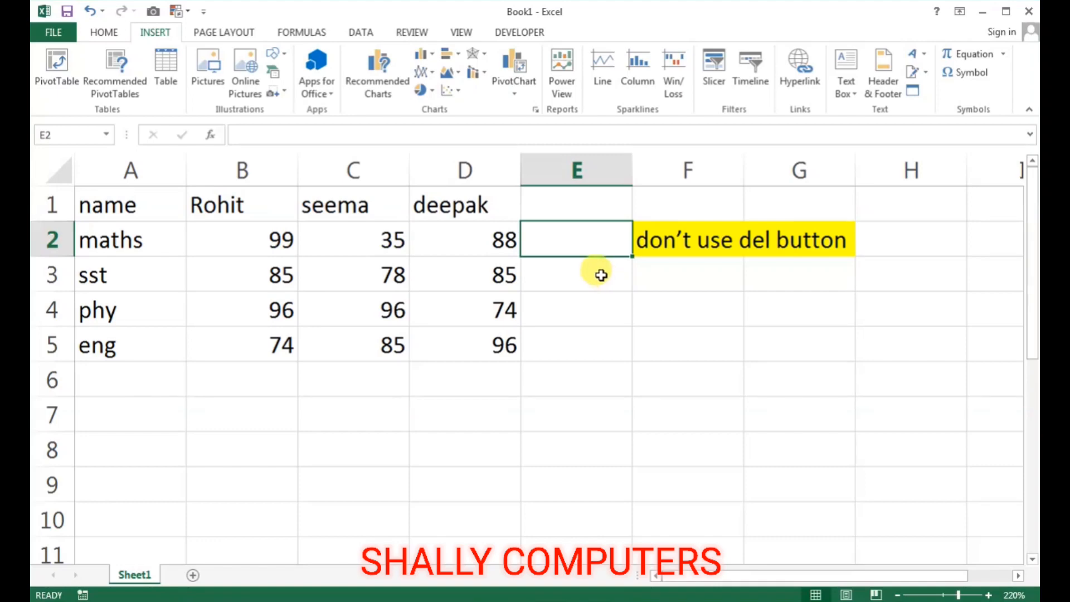
{"action": "left_click", "coordinate": [673, 69]}
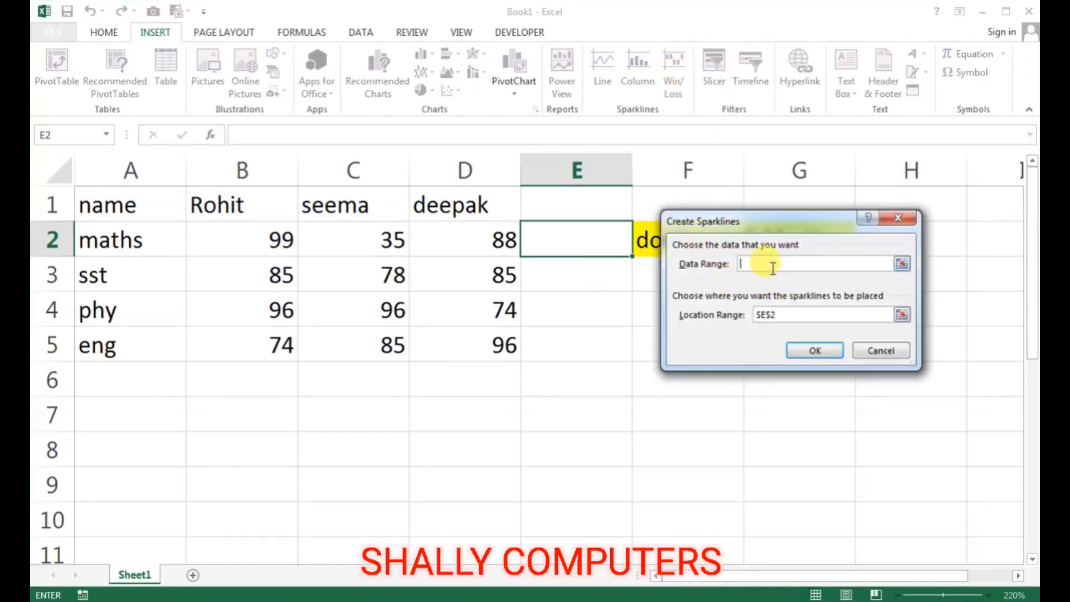
{"action": "left_click_drag", "start_coordinate": [261, 236], "coordinate": [455, 233]}
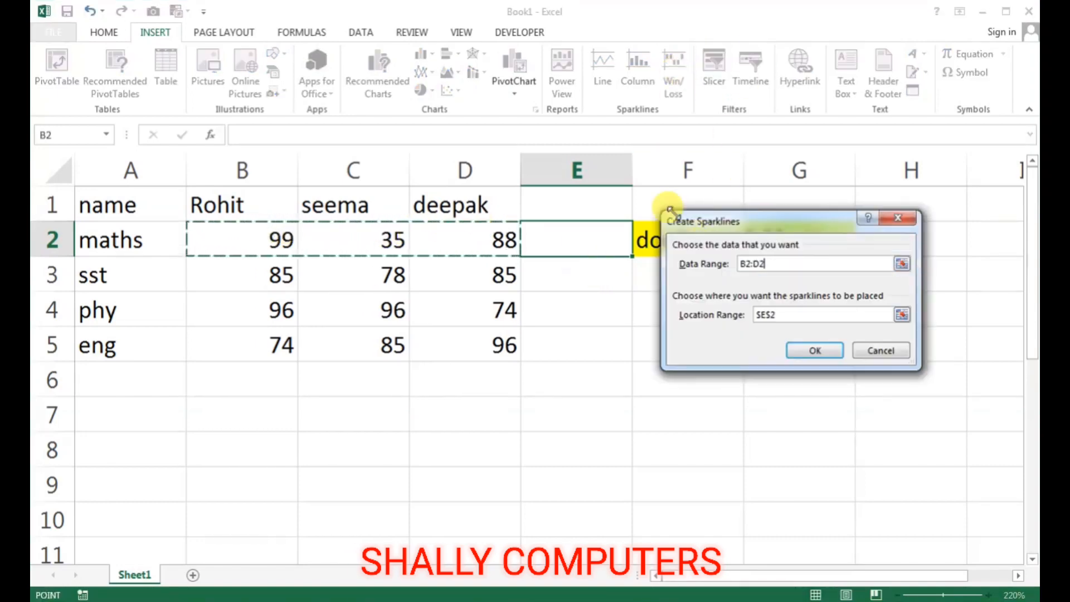
{"action": "left_click", "coordinate": [812, 351]}
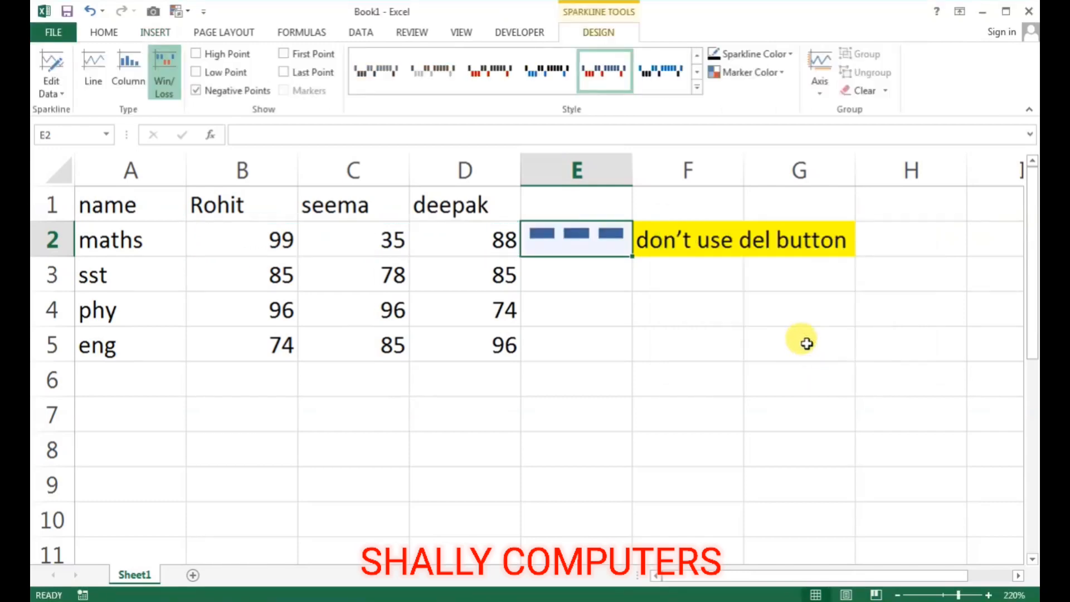
{"action": "left_click_drag", "start_coordinate": [628, 259], "coordinate": [619, 356]}
{"action": "left_click", "coordinate": [754, 400]}
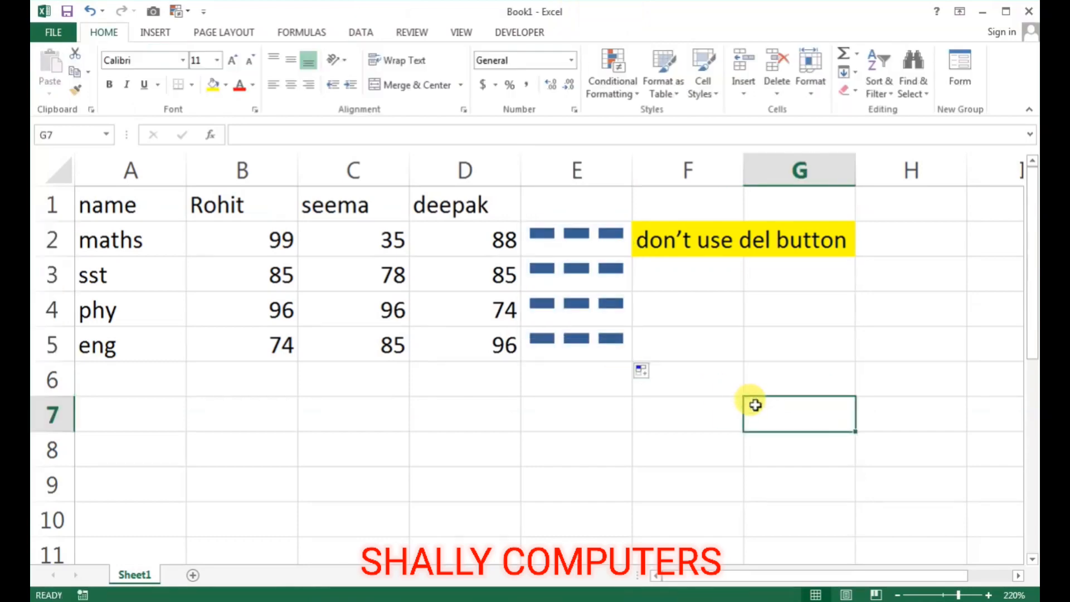
- Set the sst mark in B3 to -75 and the phy mark in C4 to -55
{"action": "left_click", "coordinate": [334, 278]}
{"action": "left_click", "coordinate": [254, 273]}
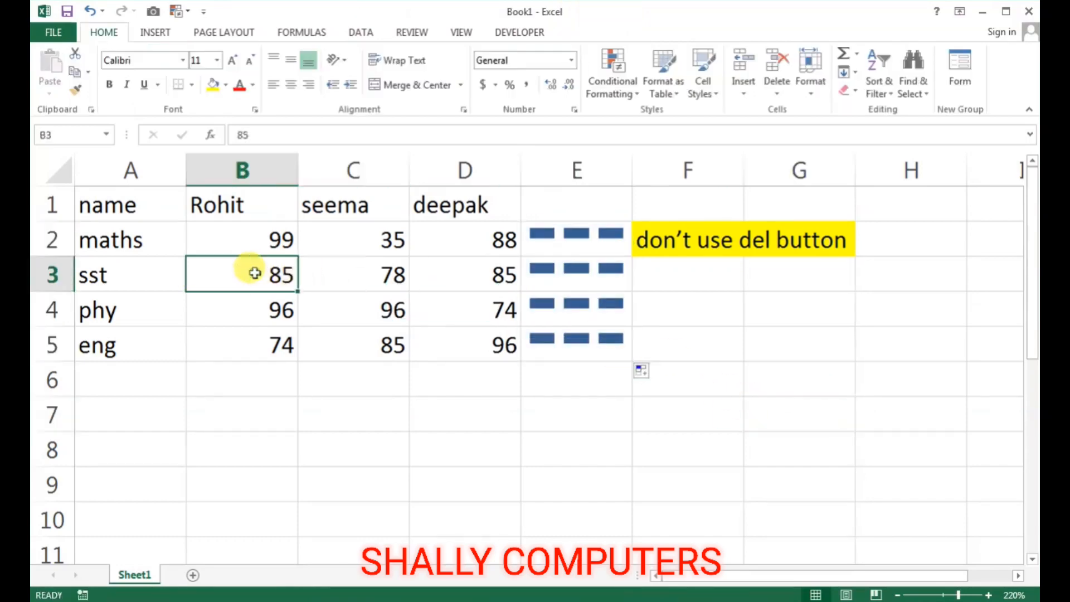
{"action": "type", "text": "-75"}
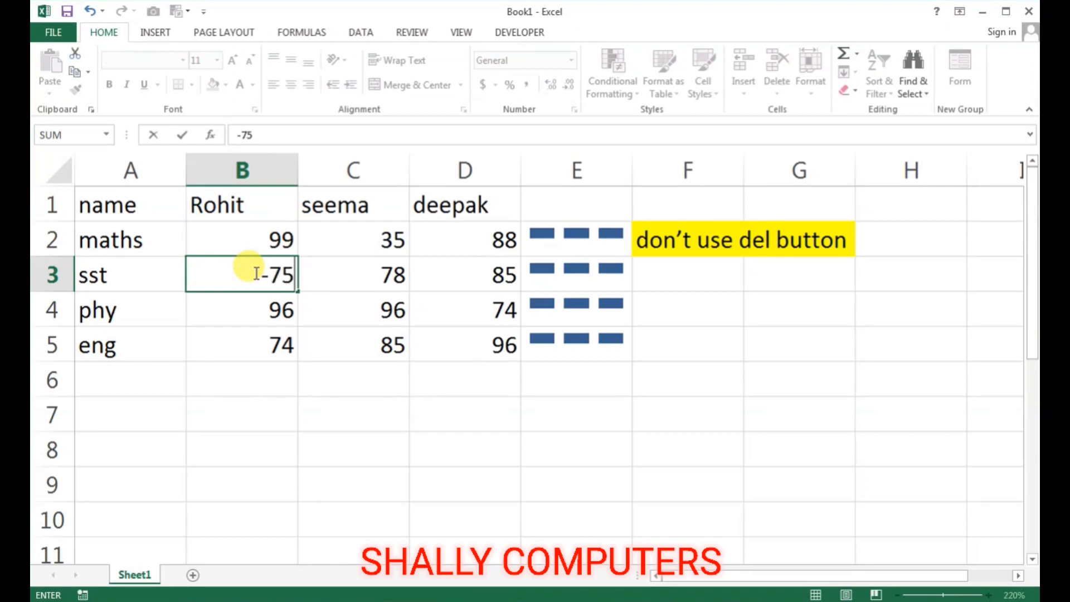
{"action": "key", "text": "Return"}
{"action": "key", "text": "Right"}
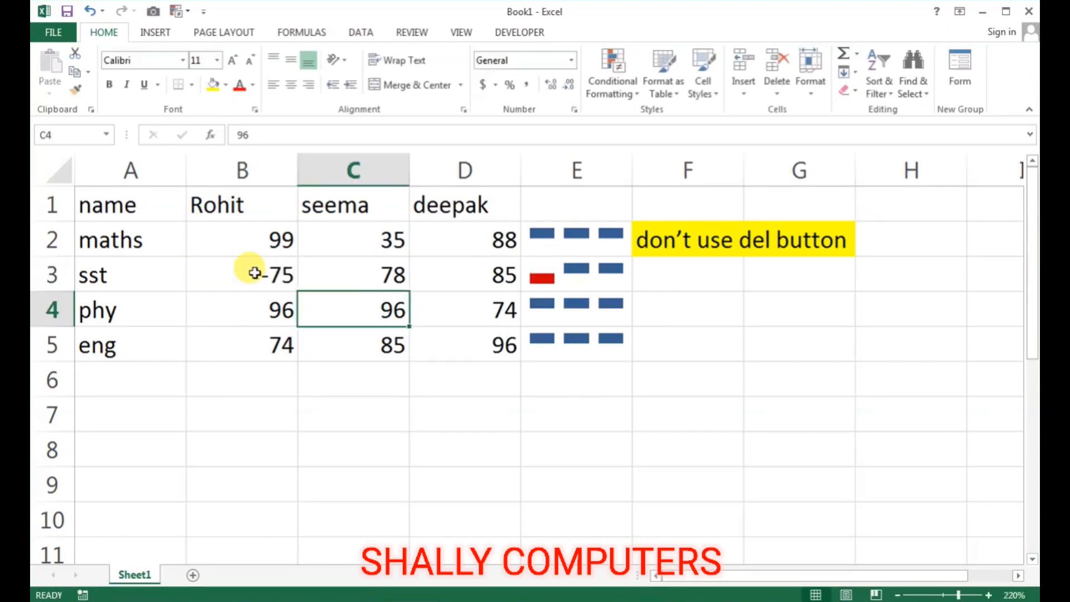
{"action": "type", "text": "-55"}
{"action": "key", "text": "Return"}
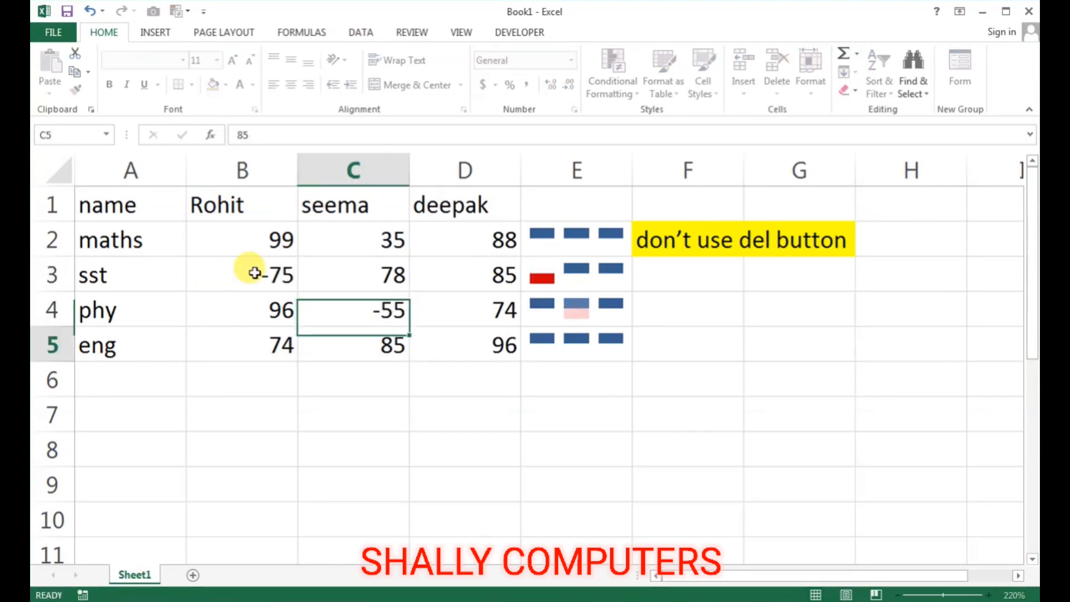
- Set the eng mark in D5 to -78 and the maths mark in C2 to -15
{"action": "key", "text": "Left"}
{"action": "key", "text": "Down"}
{"action": "key", "text": "Down"}
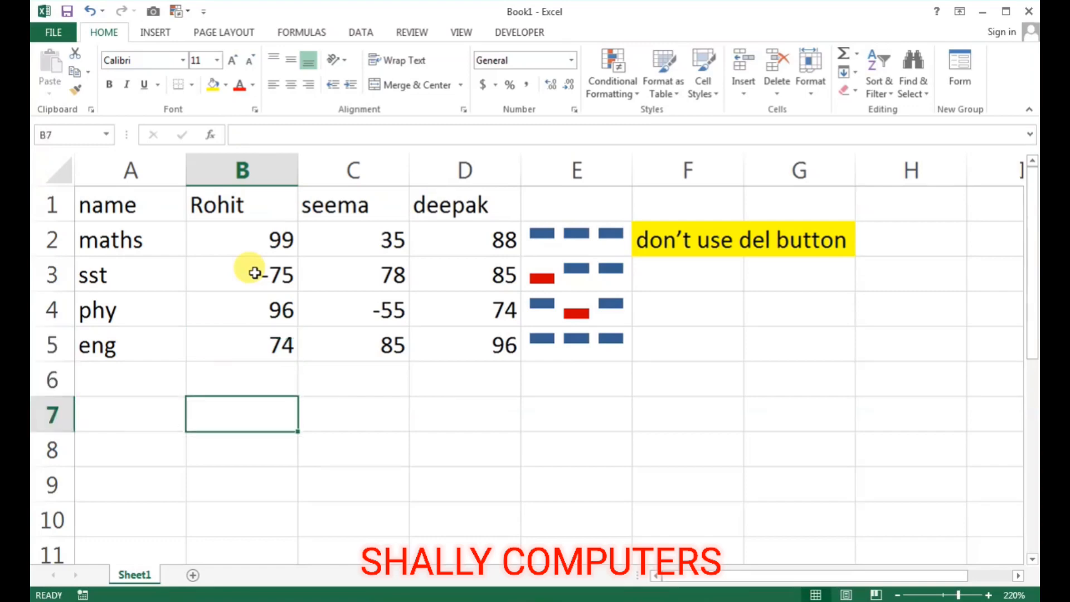
{"action": "key", "text": "Up"}
{"action": "key", "text": "Up"}
{"action": "key", "text": "Right"}
{"action": "key", "text": "Right"}
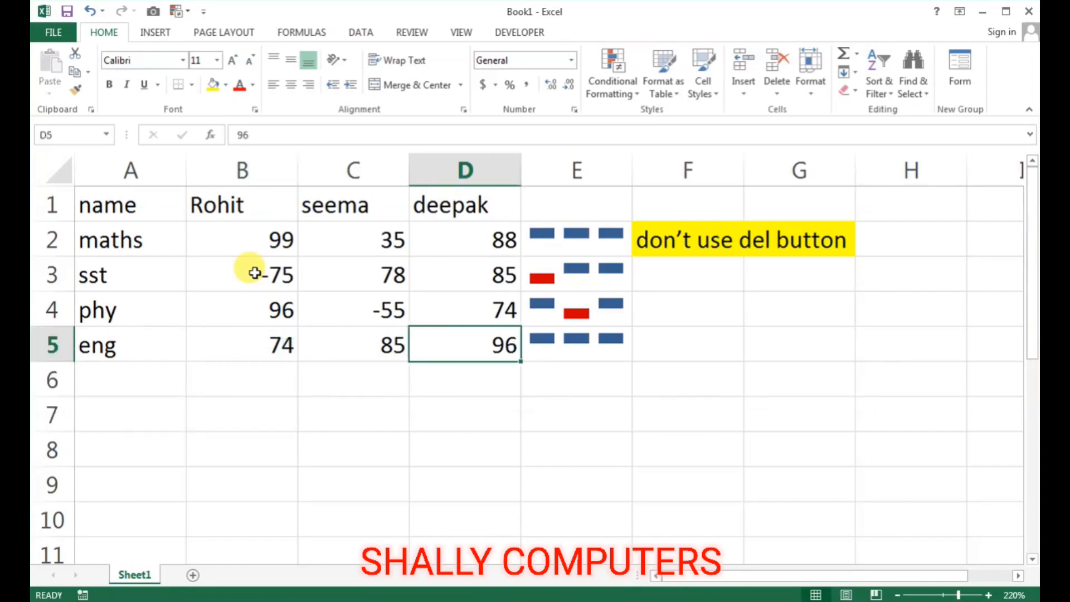
{"action": "type", "text": "-"}
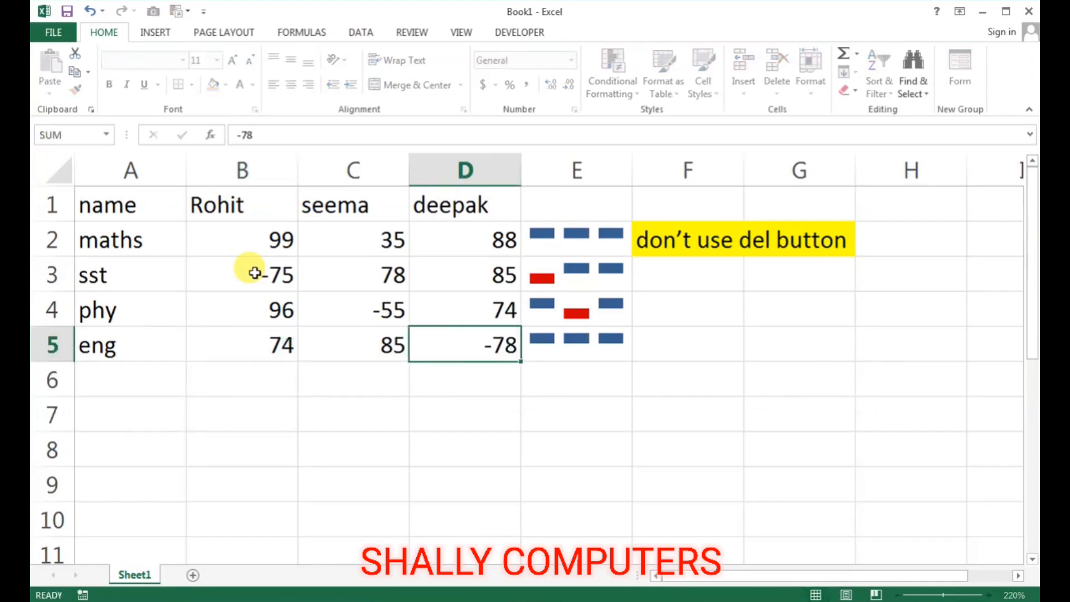
{"action": "type", "text": "78"}
{"action": "key", "text": "Up"}
{"action": "key", "text": "Up"}
{"action": "key", "text": "Up"}
{"action": "key", "text": "Left"}
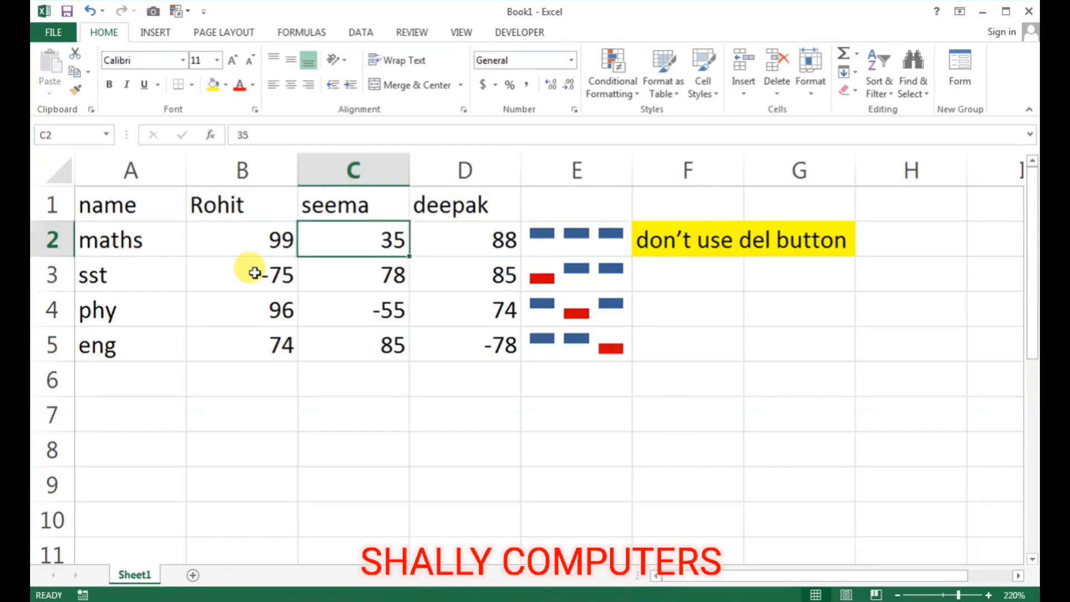
{"action": "type", "text": "-15"}
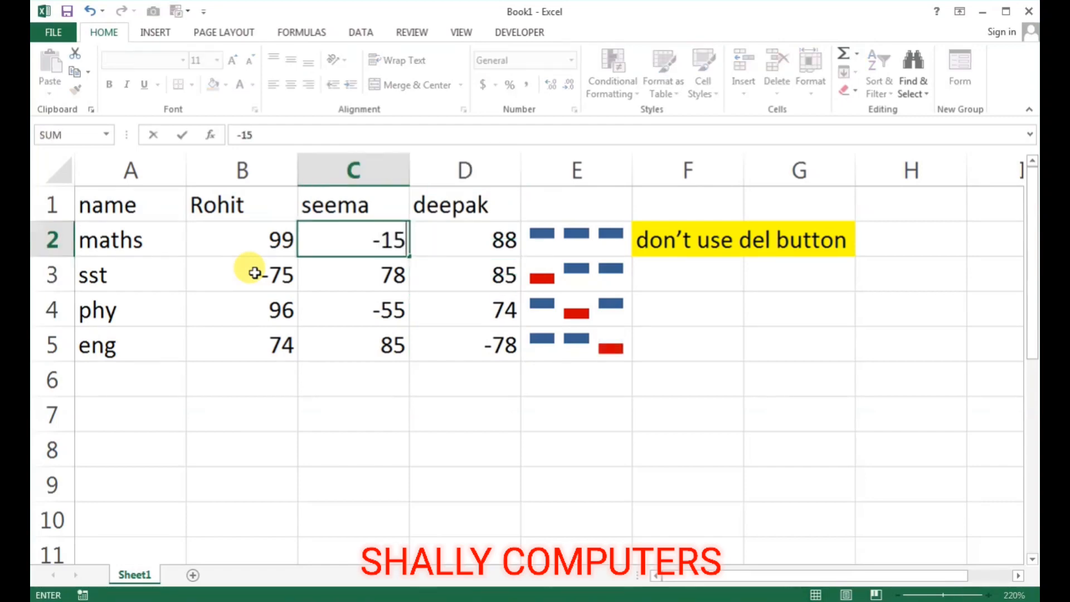
{"action": "key", "text": "Return"}
{"action": "left_click", "coordinate": [447, 447]}
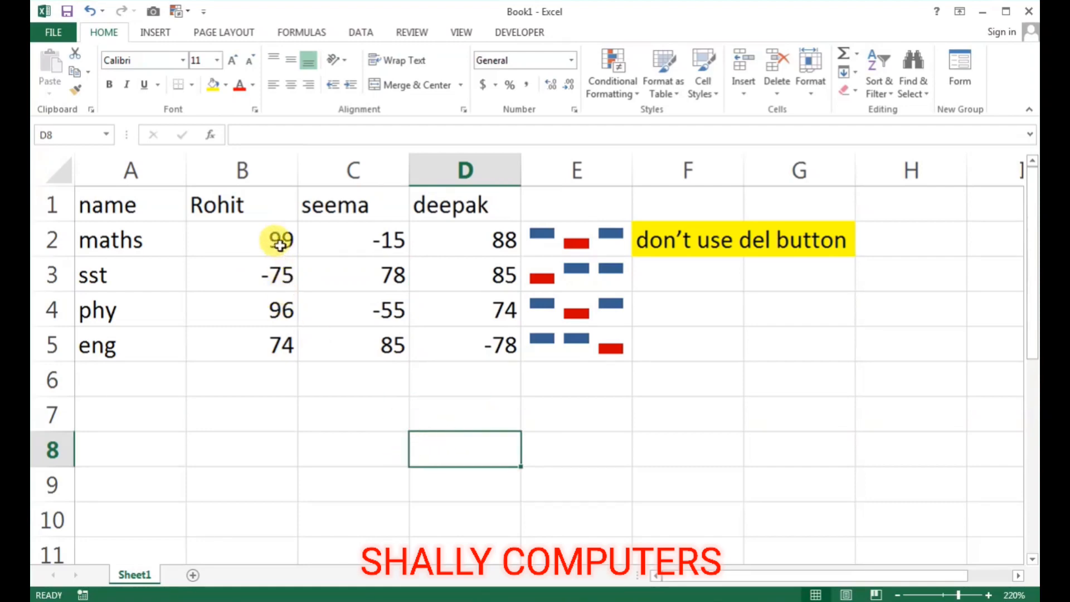
- Change the sparkline color of the win/loss group in E2:E5 to yellow
{"action": "left_click_drag", "start_coordinate": [340, 240], "coordinate": [579, 252]}
{"action": "left_click", "coordinate": [579, 252]}
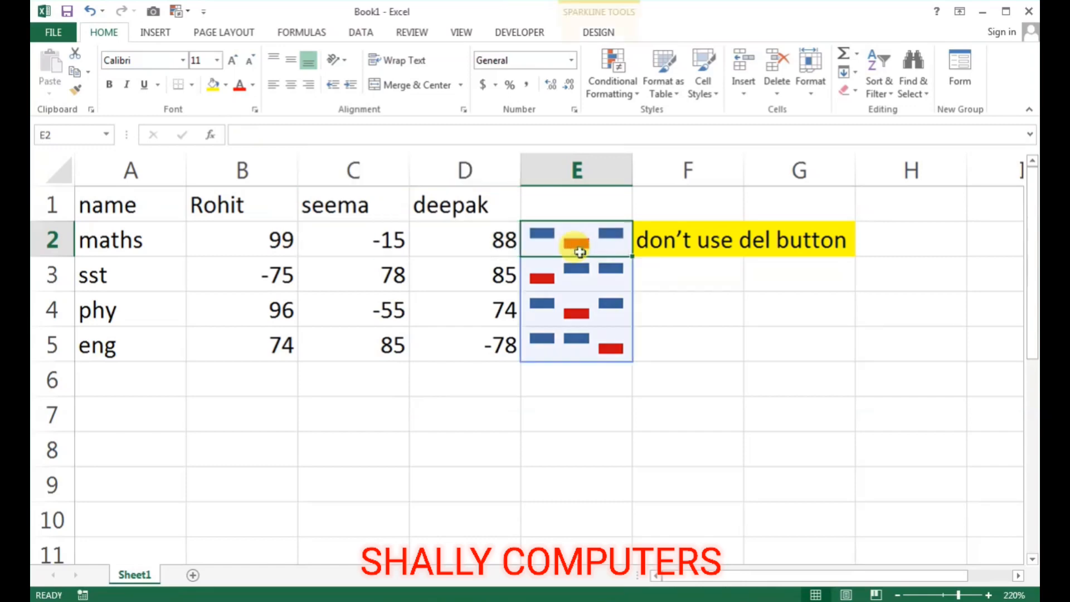
{"action": "left_click", "coordinate": [599, 32]}
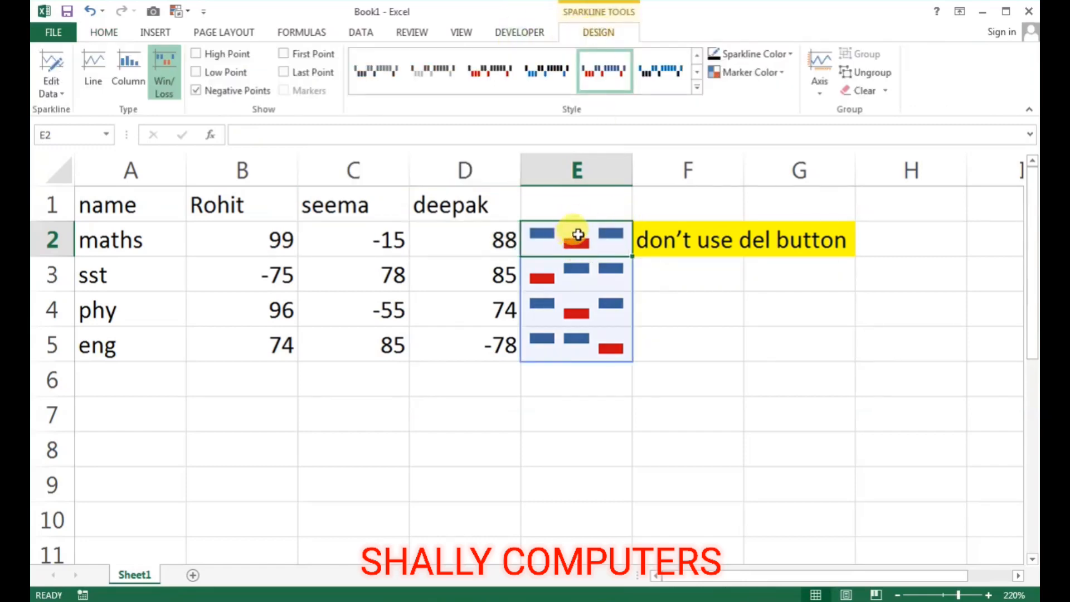
{"action": "left_click", "coordinate": [790, 56]}
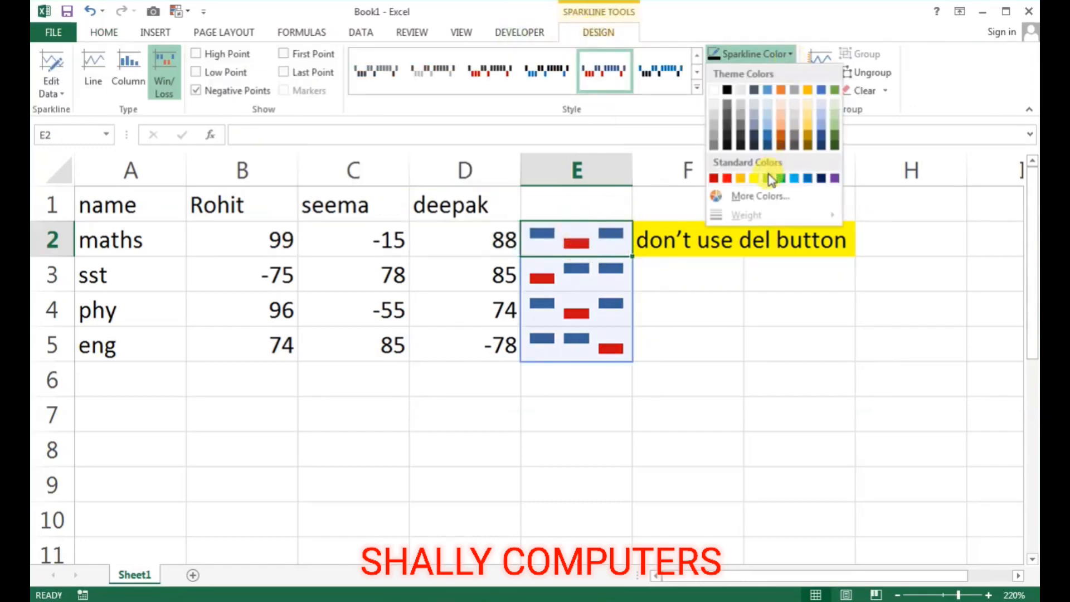
{"action": "left_click", "coordinate": [752, 178]}
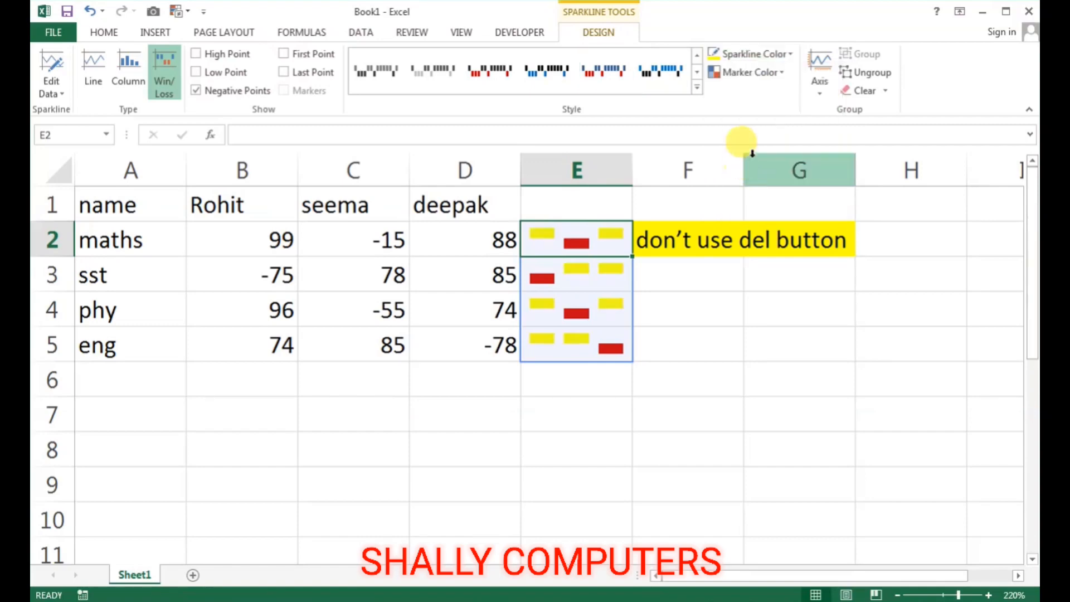
- Set the high point marker color of the win/loss sparklines to blue
{"action": "left_click", "coordinate": [771, 72]}
{"action": "mouse_move", "coordinate": [772, 134]}
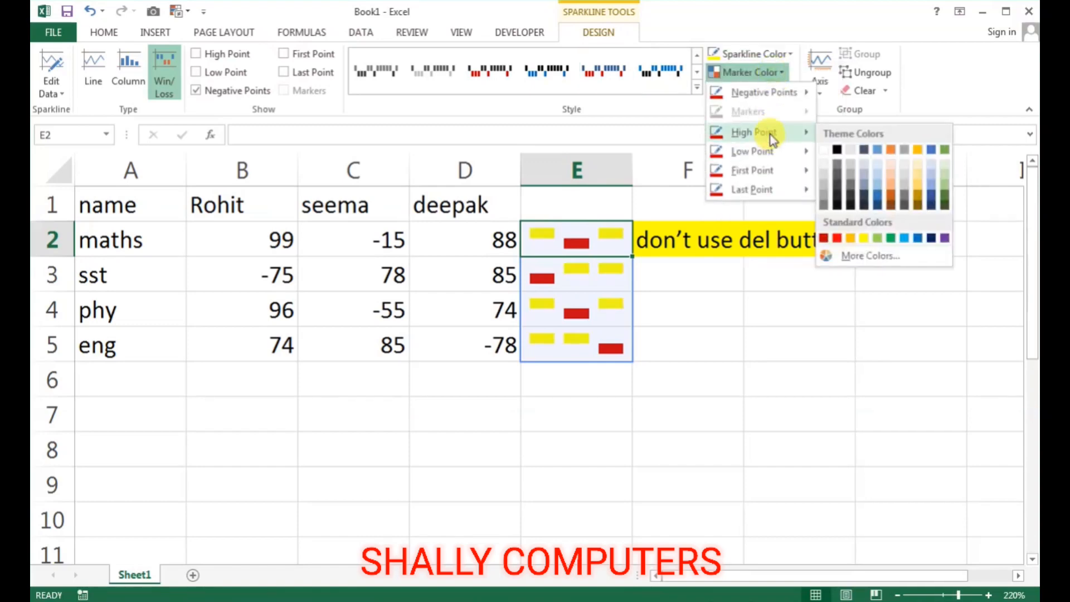
{"action": "left_click", "coordinate": [881, 148]}
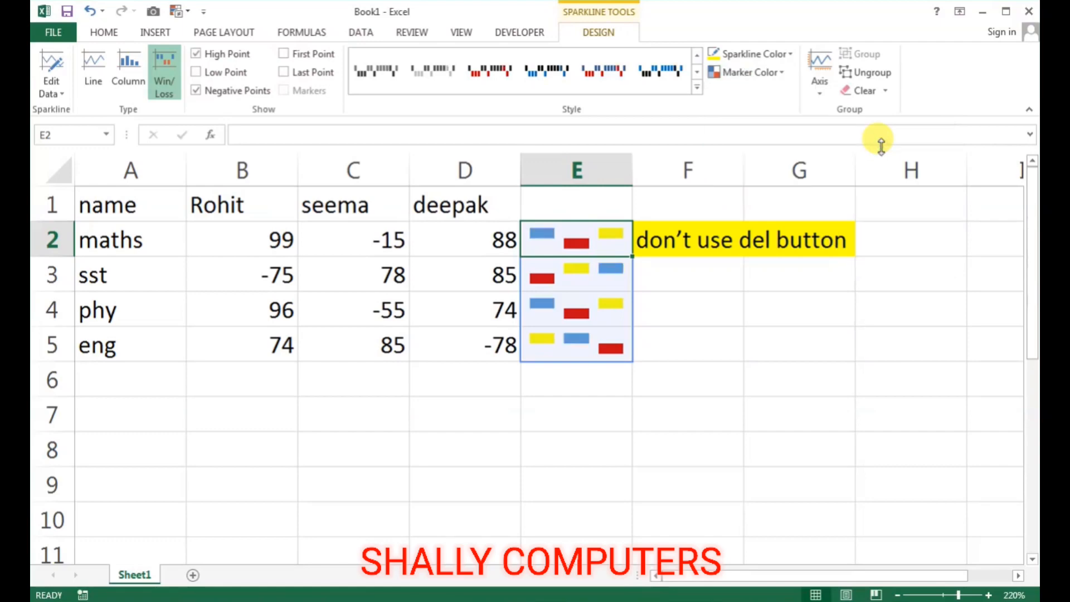
{"action": "left_click", "coordinate": [817, 95]}
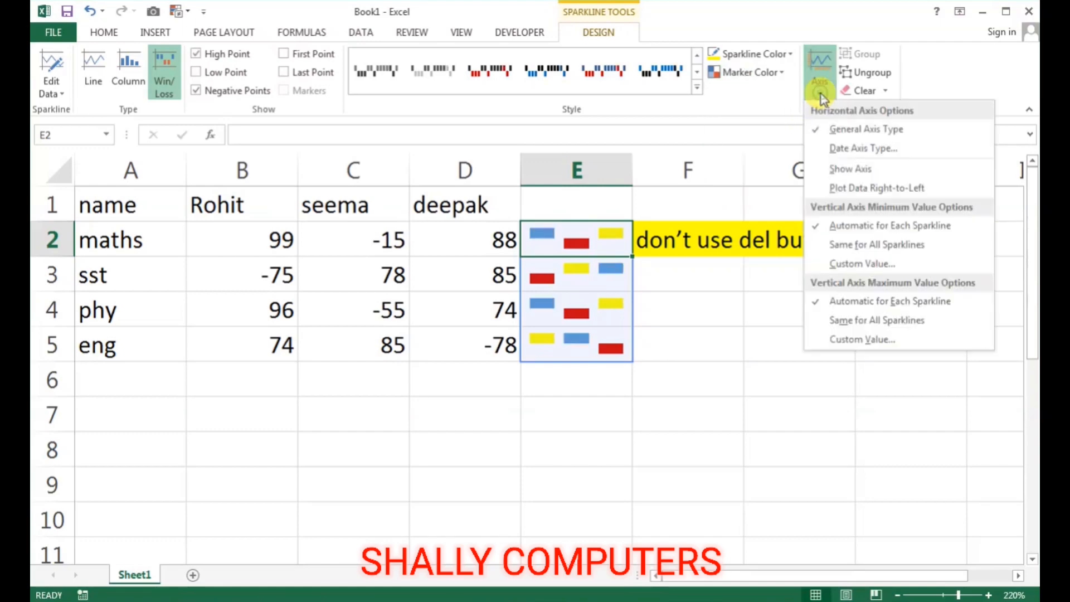
{"action": "left_click", "coordinate": [847, 148]}
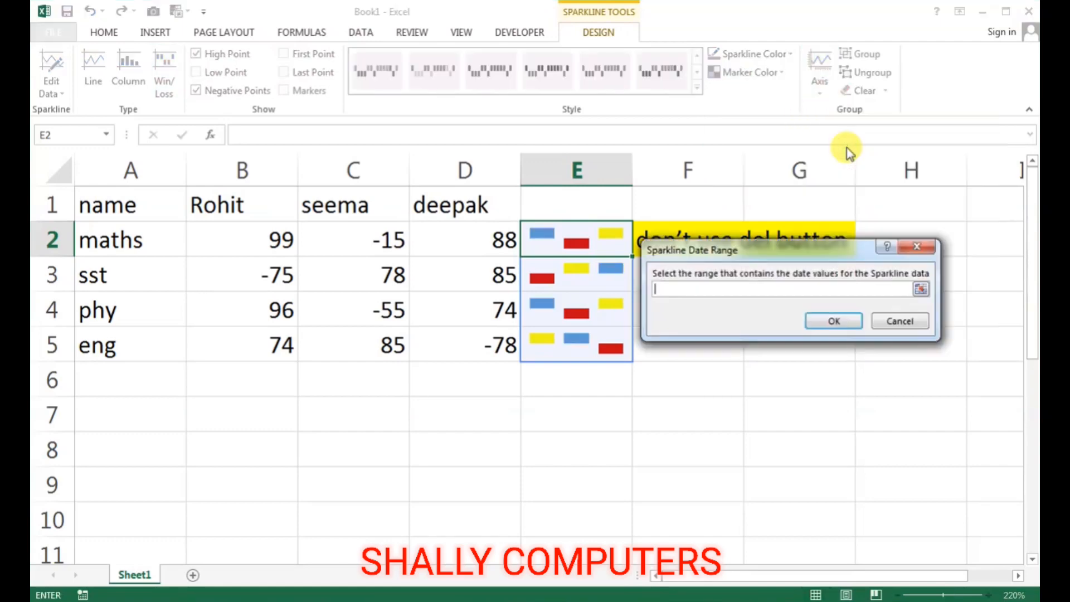
{"action": "left_click", "coordinate": [877, 320]}
- Show the horizontal axis on the win/loss sparklines in E2:E5 and plot their data right-to-left
{"action": "left_click", "coordinate": [819, 89]}
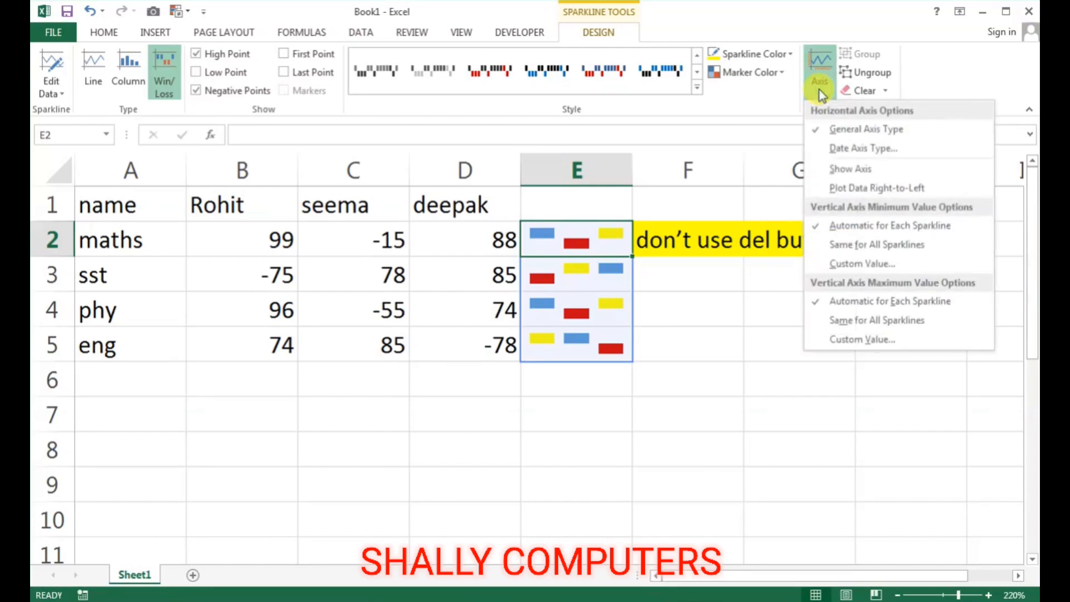
{"action": "left_click", "coordinate": [854, 168]}
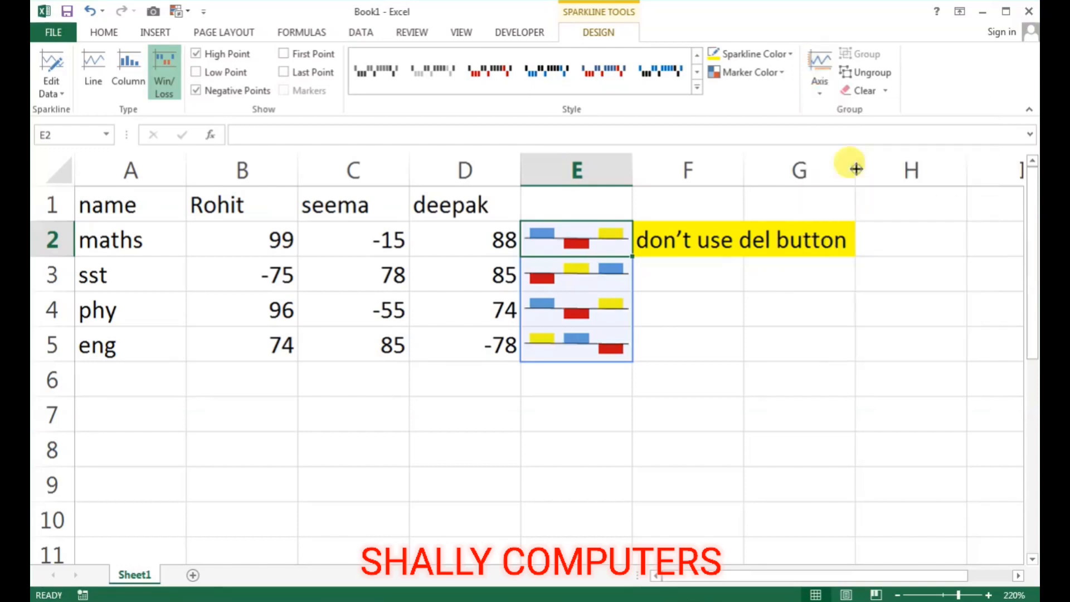
{"action": "left_click", "coordinate": [819, 92]}
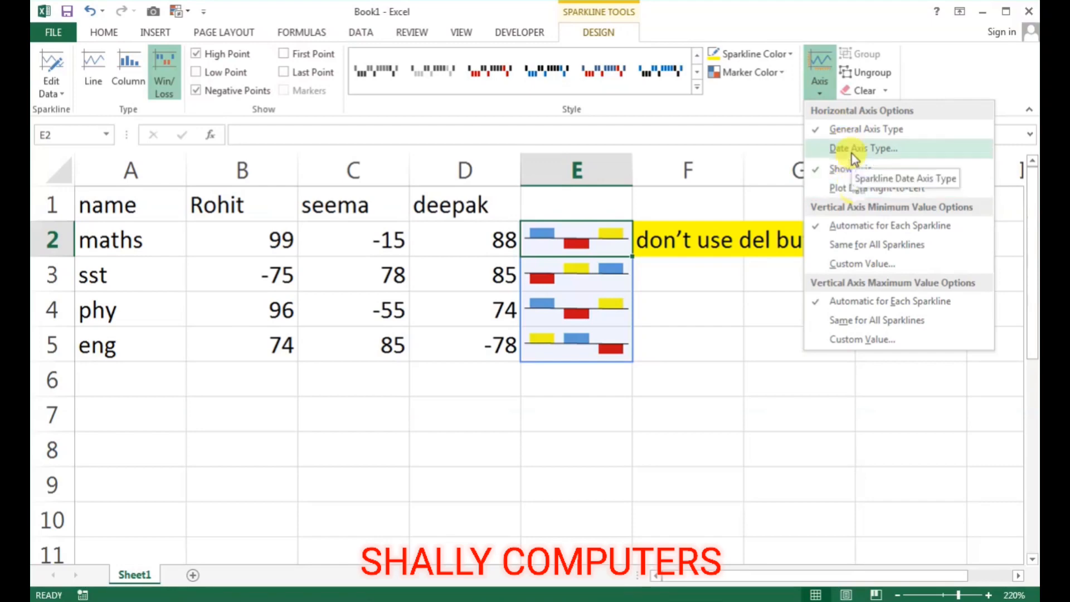
{"action": "left_click", "coordinate": [854, 190]}
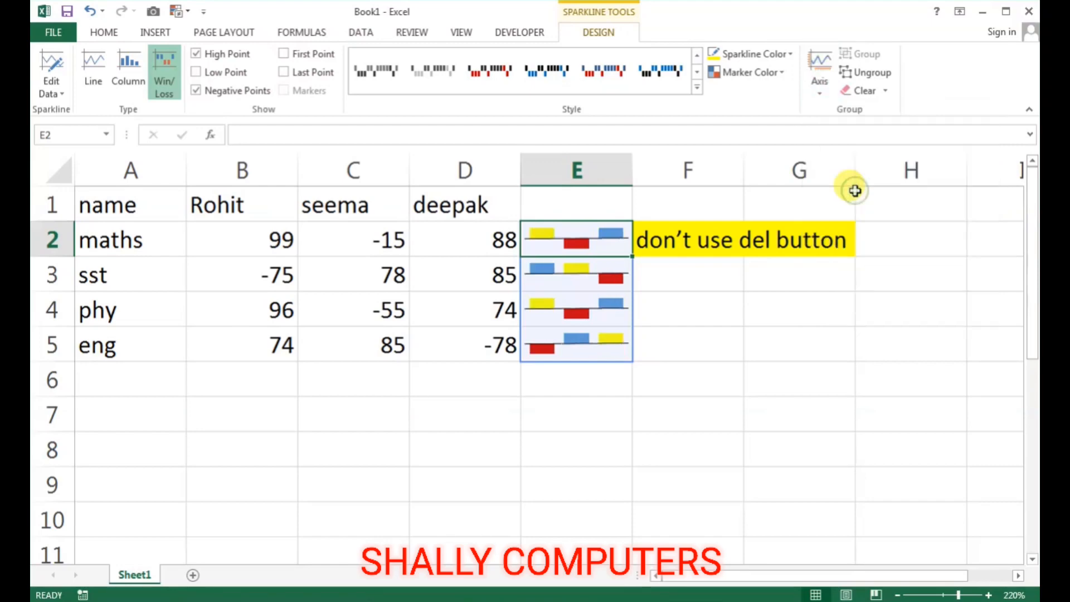
- Set the vertical axis minimum of the win/loss sparklines to be the same for all sparklines
{"action": "left_click", "coordinate": [819, 91]}
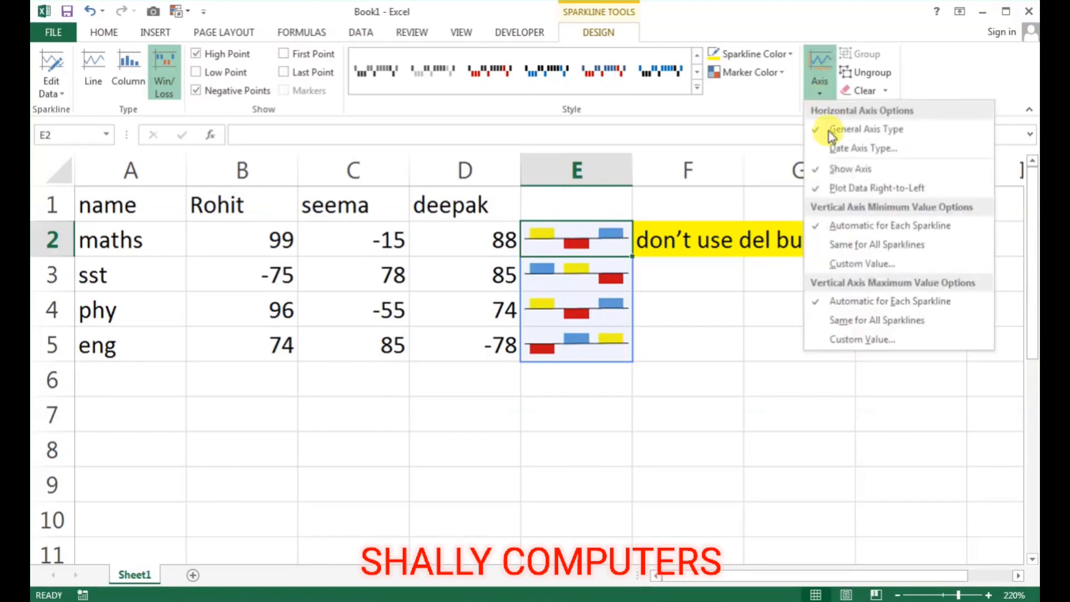
{"action": "left_click", "coordinate": [855, 246]}
{"action": "left_click", "coordinate": [817, 92]}
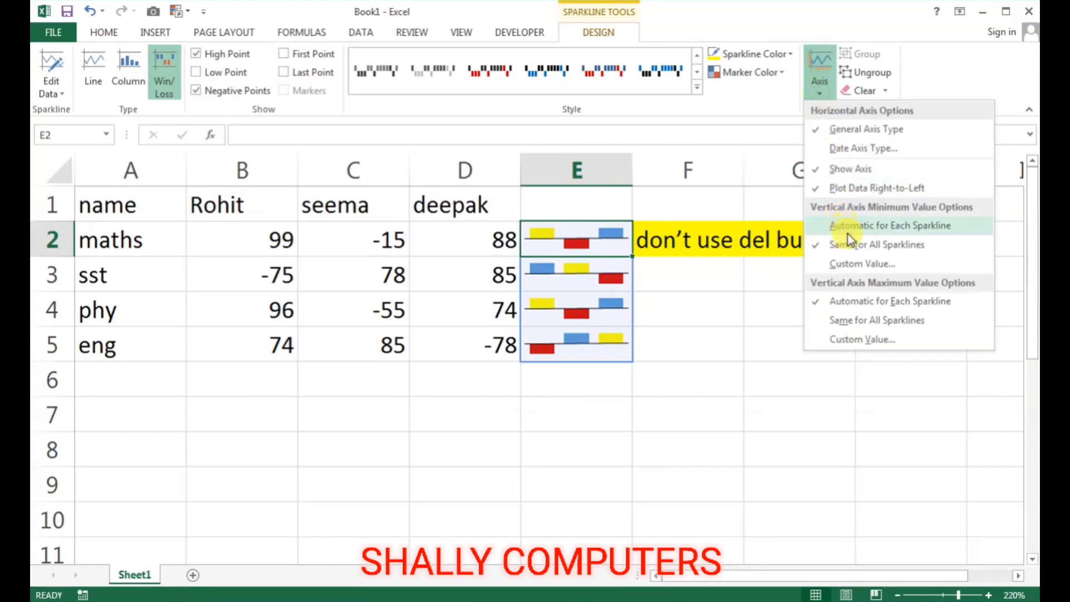
{"action": "left_click", "coordinate": [855, 264]}
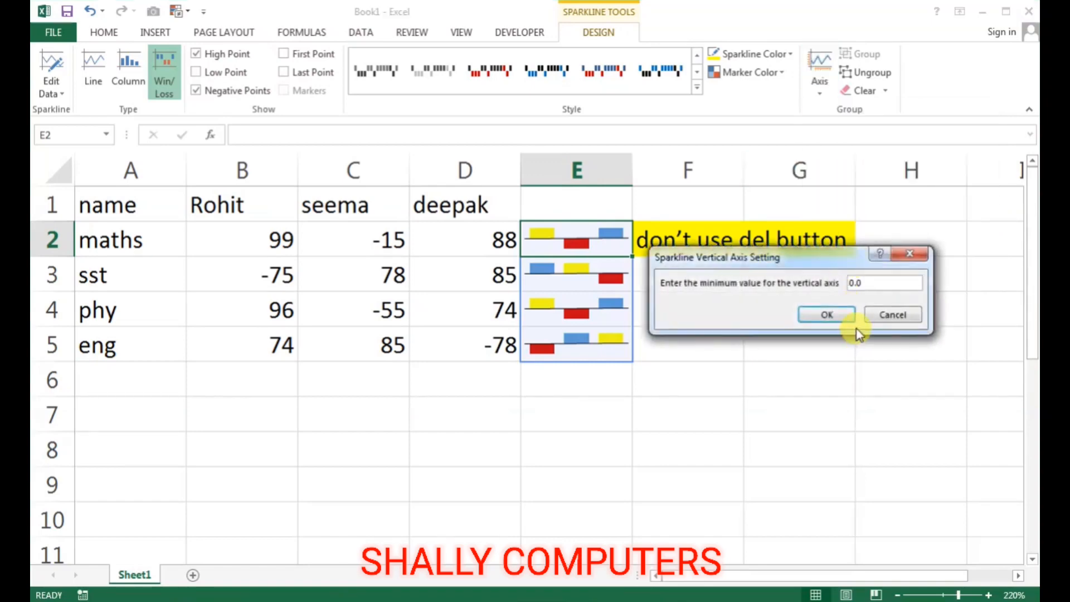
{"action": "left_click", "coordinate": [884, 313]}
- Ungroup the maths row's sparkline in E2 from the win/loss group and clear it
{"action": "left_click", "coordinate": [821, 90]}
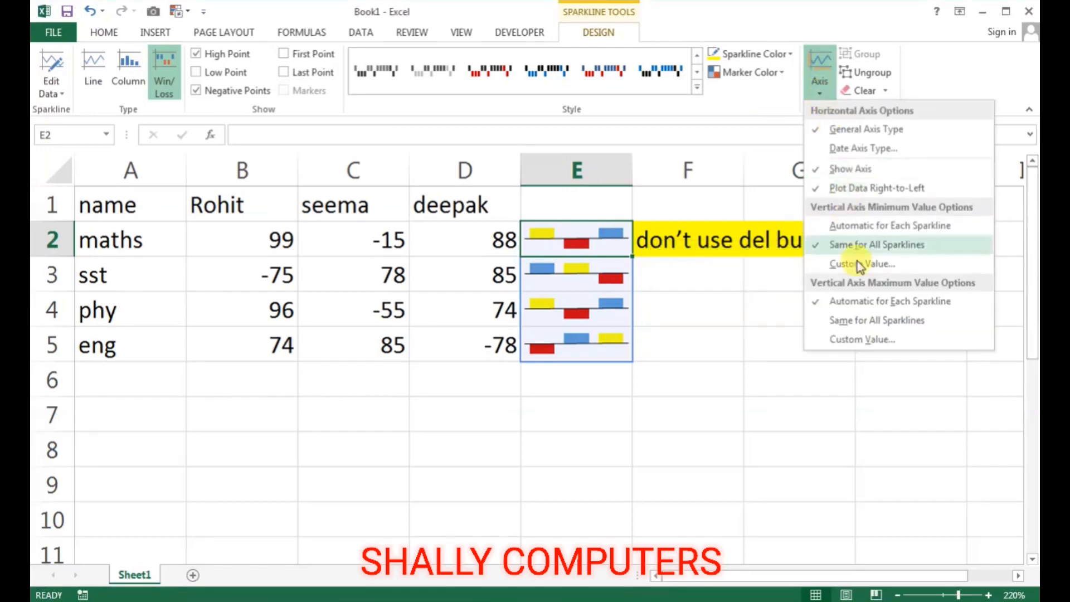
{"action": "left_click", "coordinate": [875, 74]}
{"action": "left_click", "coordinate": [875, 74]}
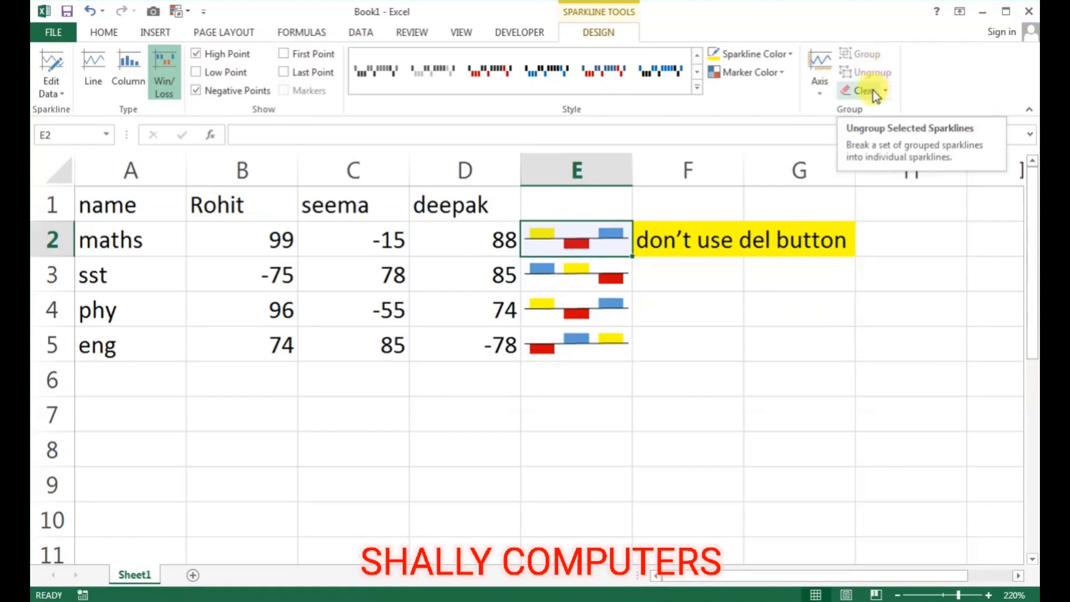
{"action": "left_click", "coordinate": [874, 92]}
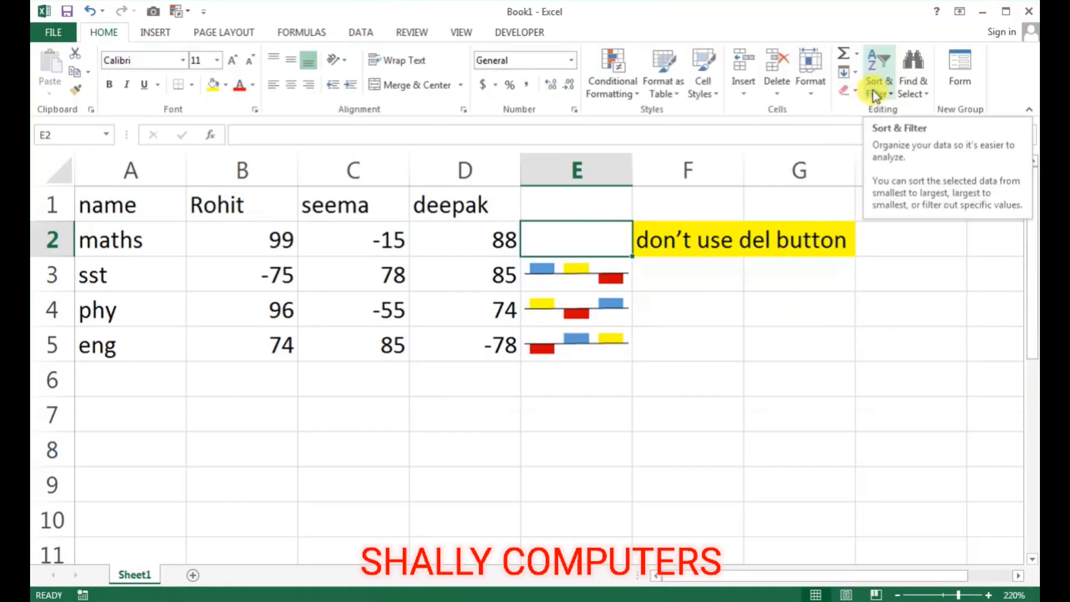
- Remove the remaining sparklines from the range E2:E5 by clearing everything in those cells
{"action": "left_click", "coordinate": [626, 362]}
{"action": "left_click_drag", "start_coordinate": [574, 237], "coordinate": [625, 350]}
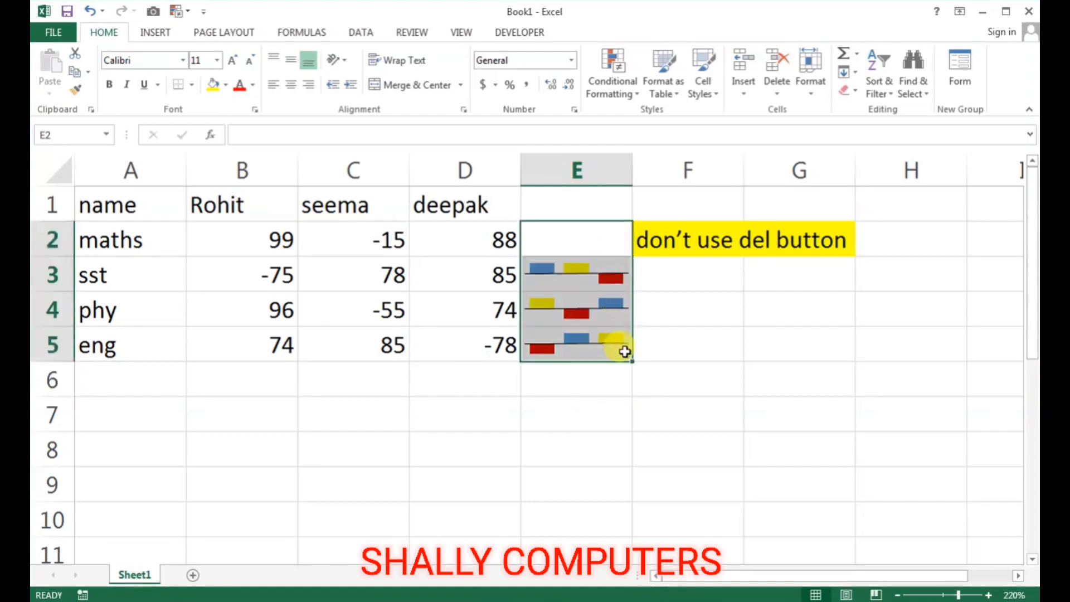
{"action": "left_click", "coordinate": [848, 90]}
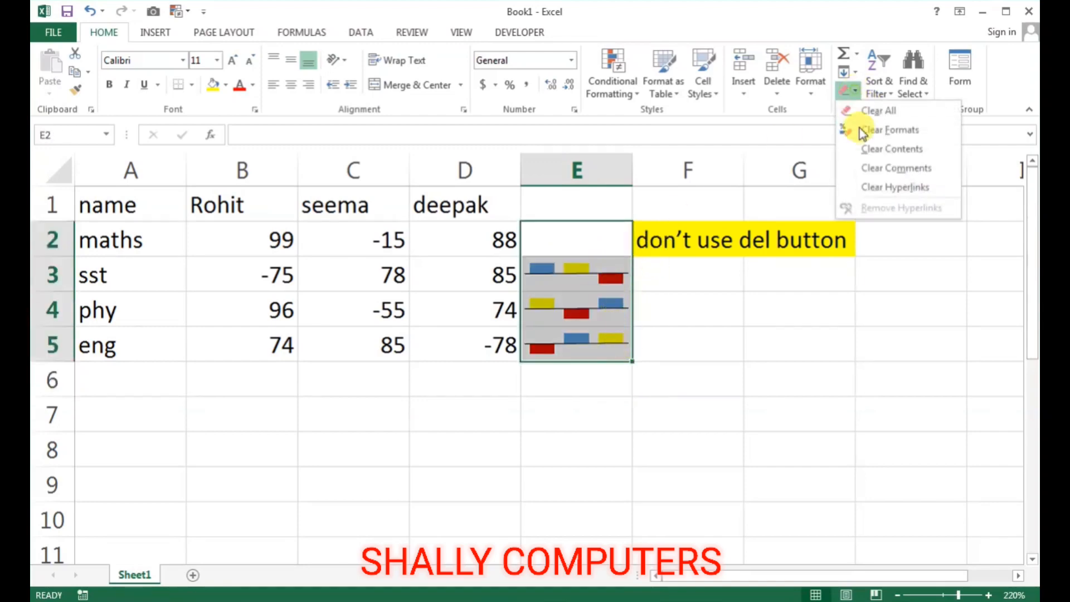
{"action": "left_click", "coordinate": [862, 131]}
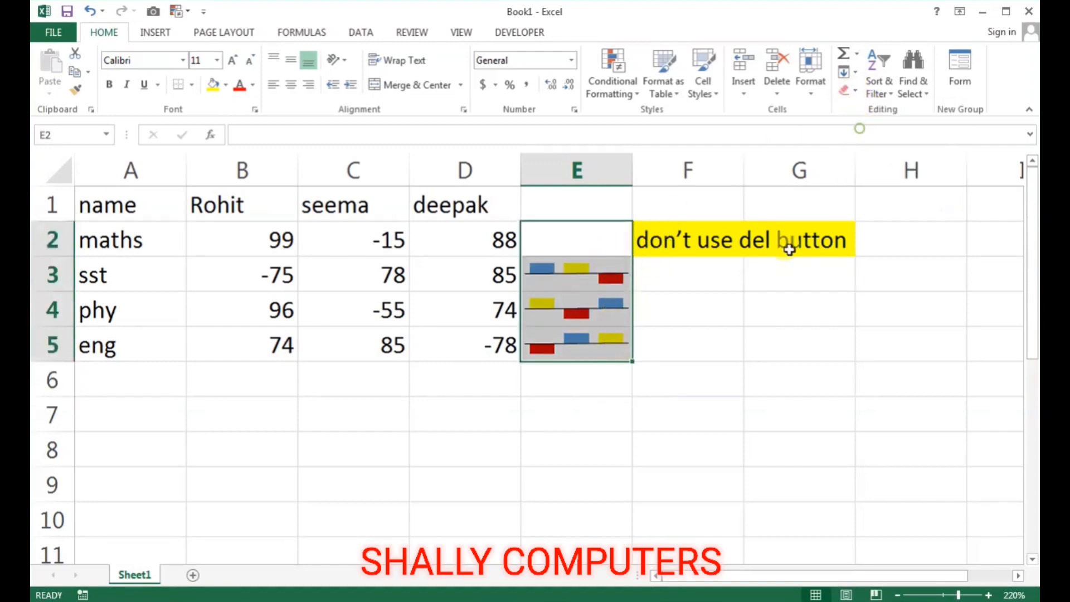
{"action": "left_click", "coordinate": [852, 92]}
{"action": "left_click", "coordinate": [872, 111]}
{"action": "left_click", "coordinate": [776, 373]}
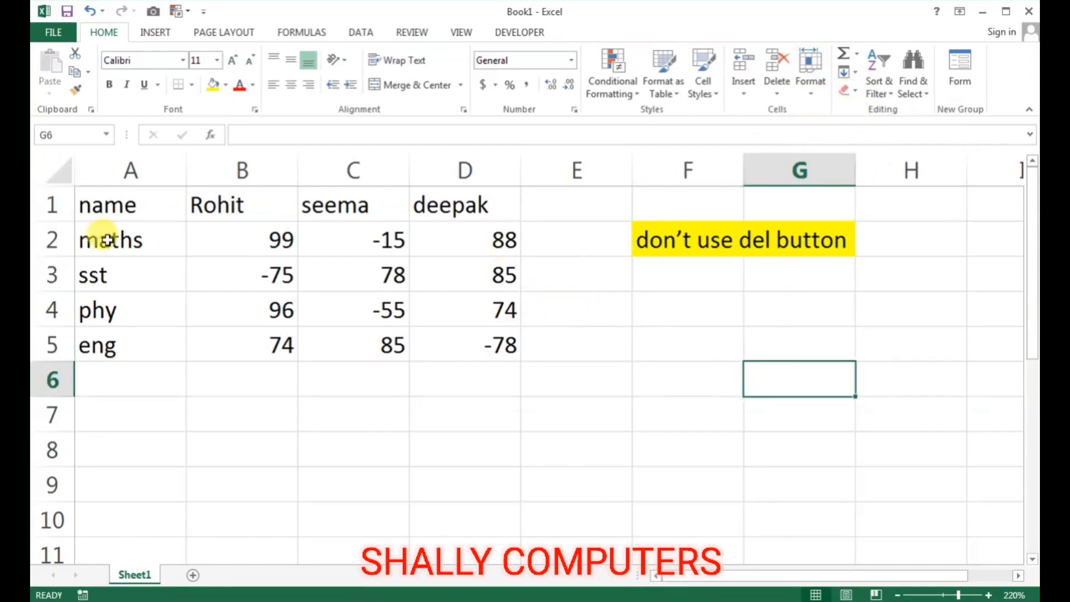
- Insert the recommended Clustered Column chart for the marks table A1:D5
{"action": "left_click_drag", "start_coordinate": [107, 207], "coordinate": [458, 341]}
{"action": "left_click", "coordinate": [162, 32]}
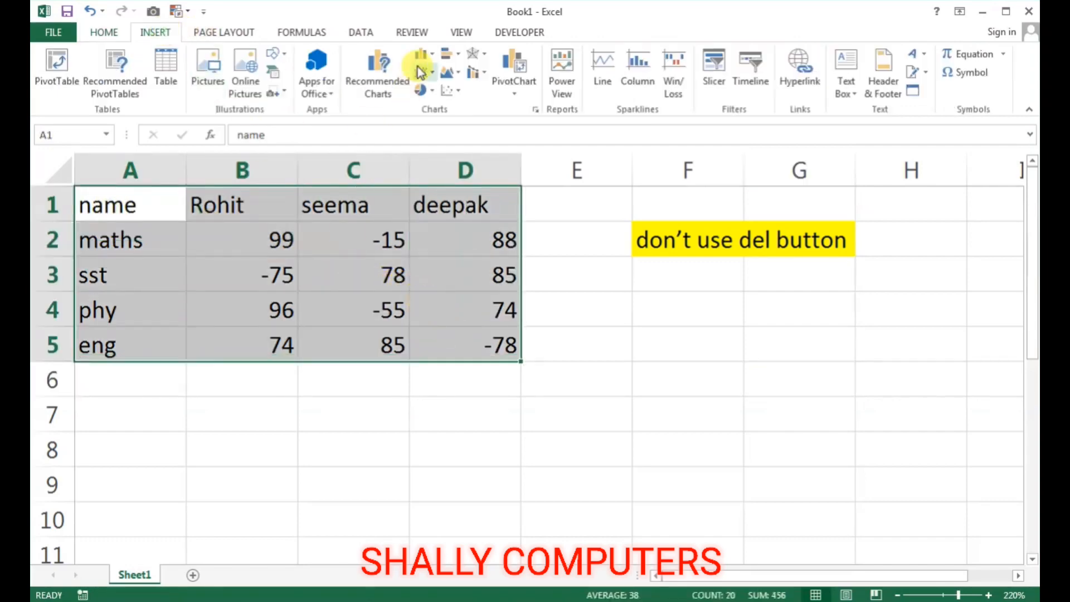
{"action": "left_click", "coordinate": [379, 76]}
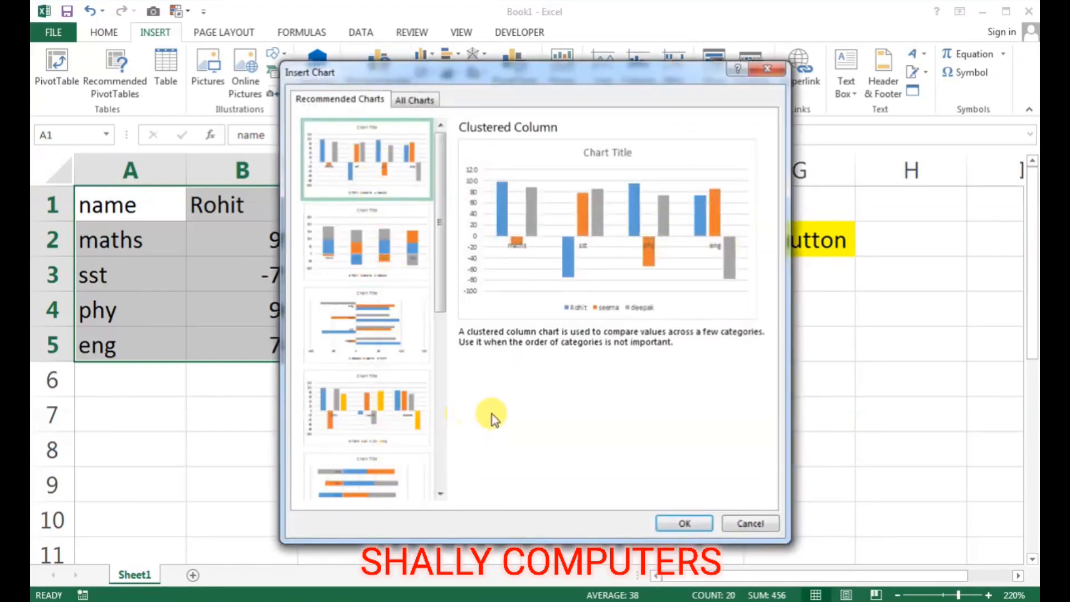
{"action": "left_click", "coordinate": [677, 524]}
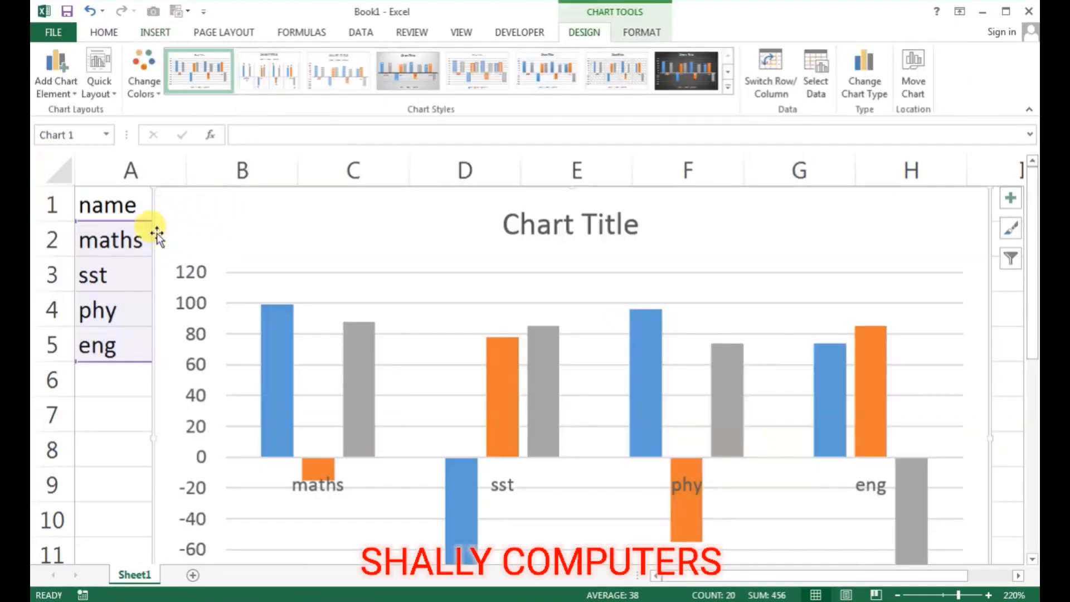
- Add data callouts to the blue column series of the chart
{"action": "scroll", "coordinate": [557, 415], "scroll_direction": "down", "scroll_amount": 1}
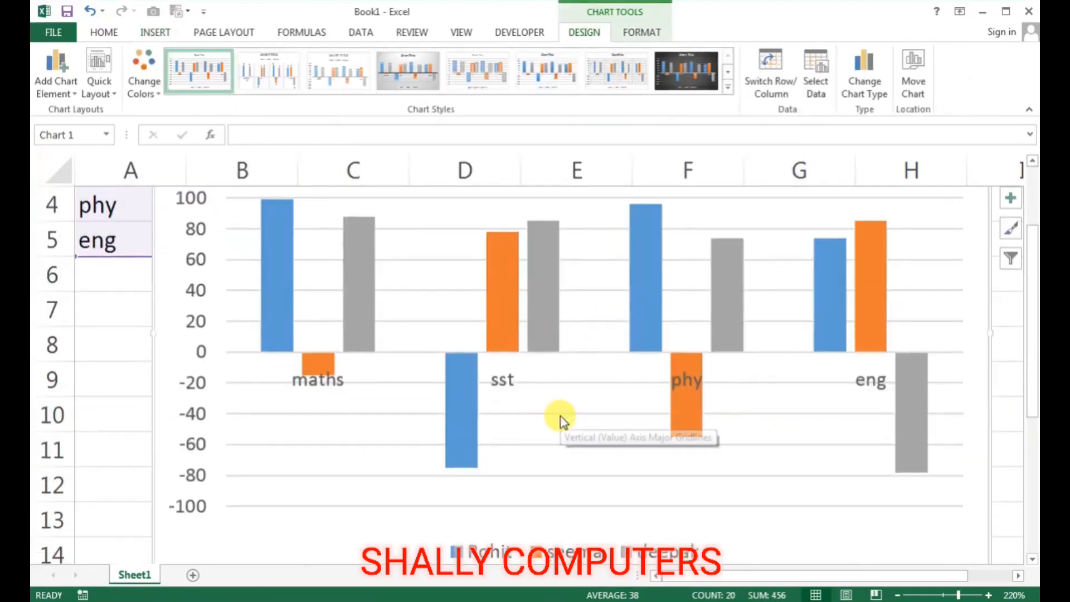
{"action": "right_click", "coordinate": [277, 272]}
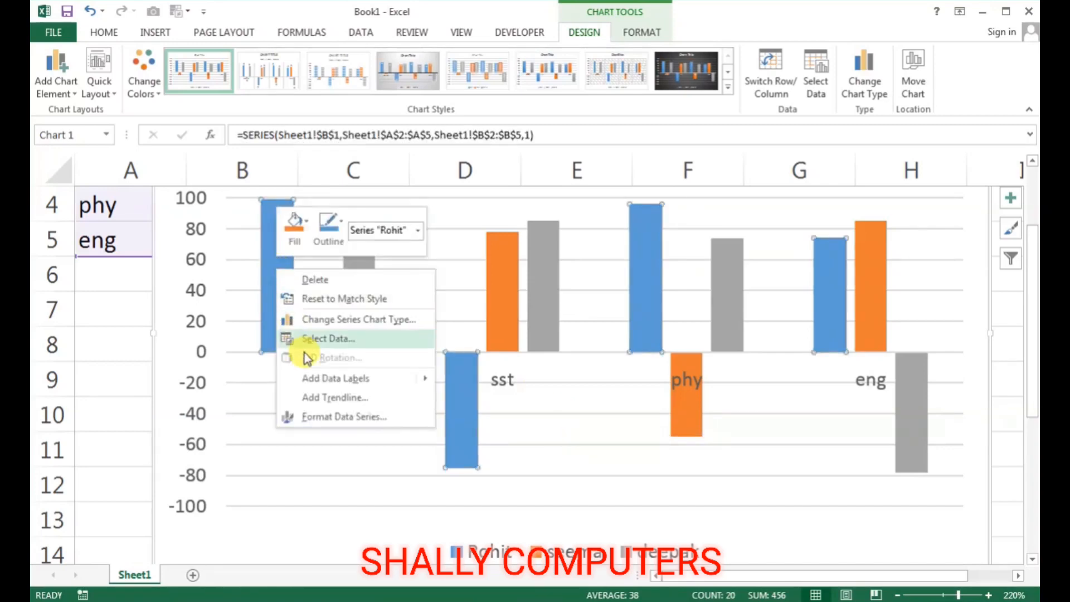
{"action": "mouse_move", "coordinate": [334, 377]}
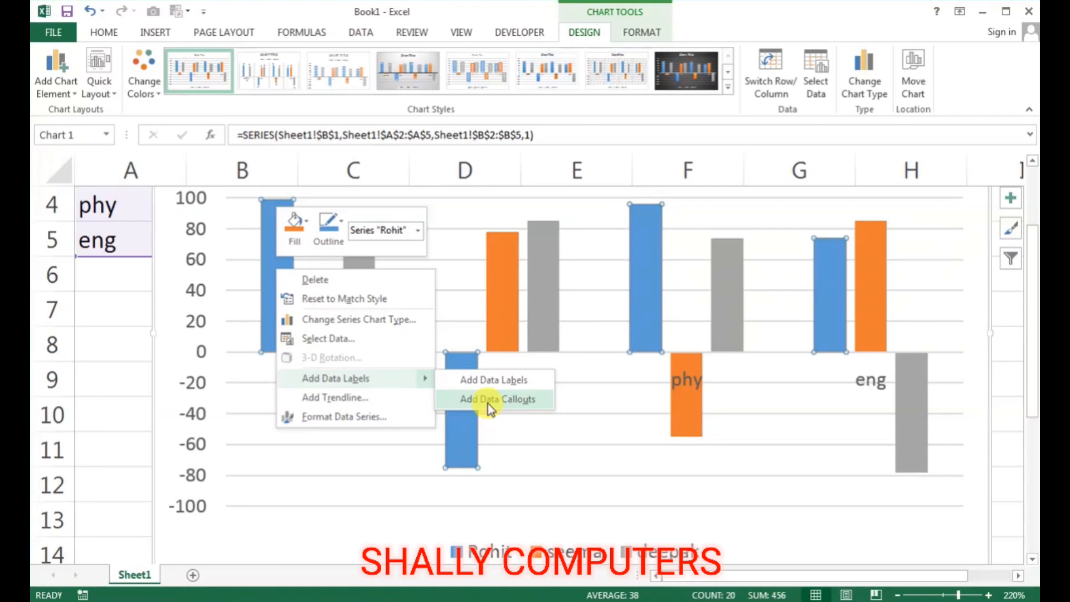
{"action": "left_click", "coordinate": [487, 400]}
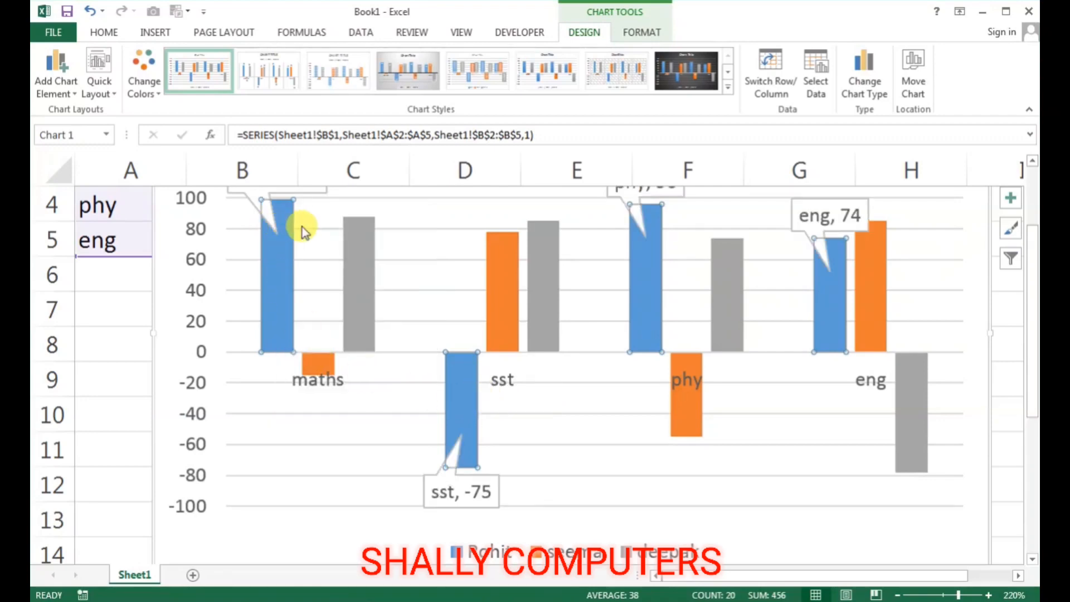
{"action": "scroll", "coordinate": [302, 226], "scroll_direction": "up", "scroll_amount": 1}
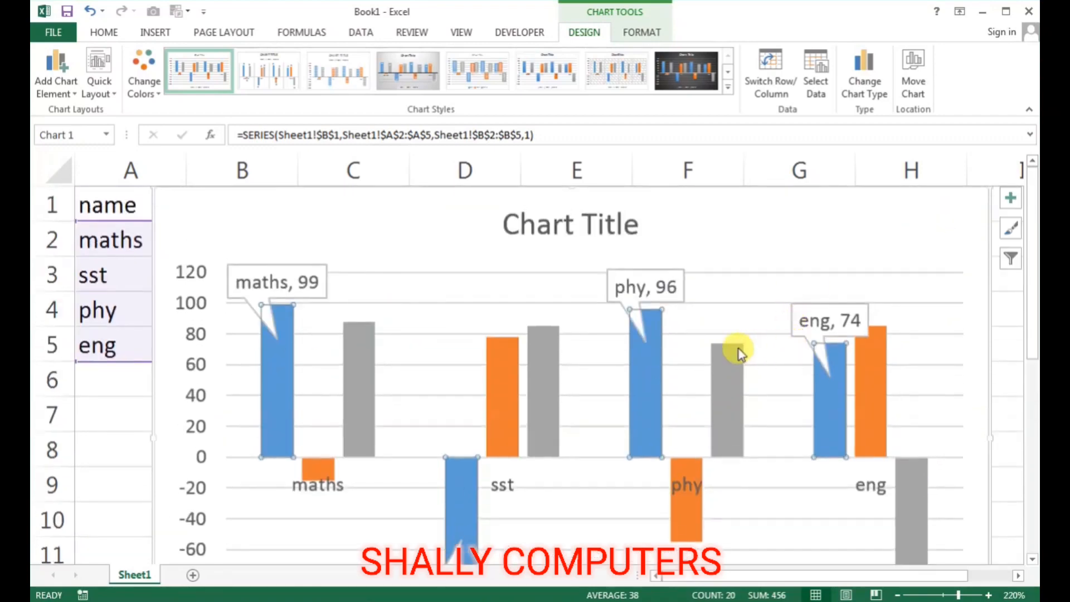
- Add data callouts to the gray column series and apply the chart style with a light hatched plot area and vertical gridlines
{"action": "scroll", "coordinate": [738, 351], "scroll_direction": "down", "scroll_amount": 2}
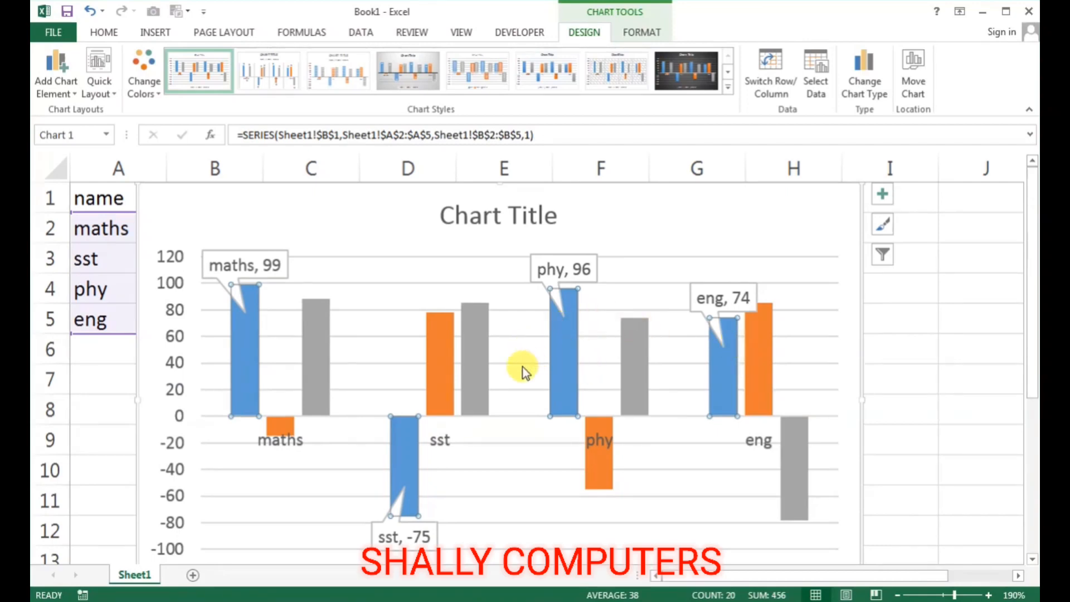
{"action": "right_click", "coordinate": [787, 459]}
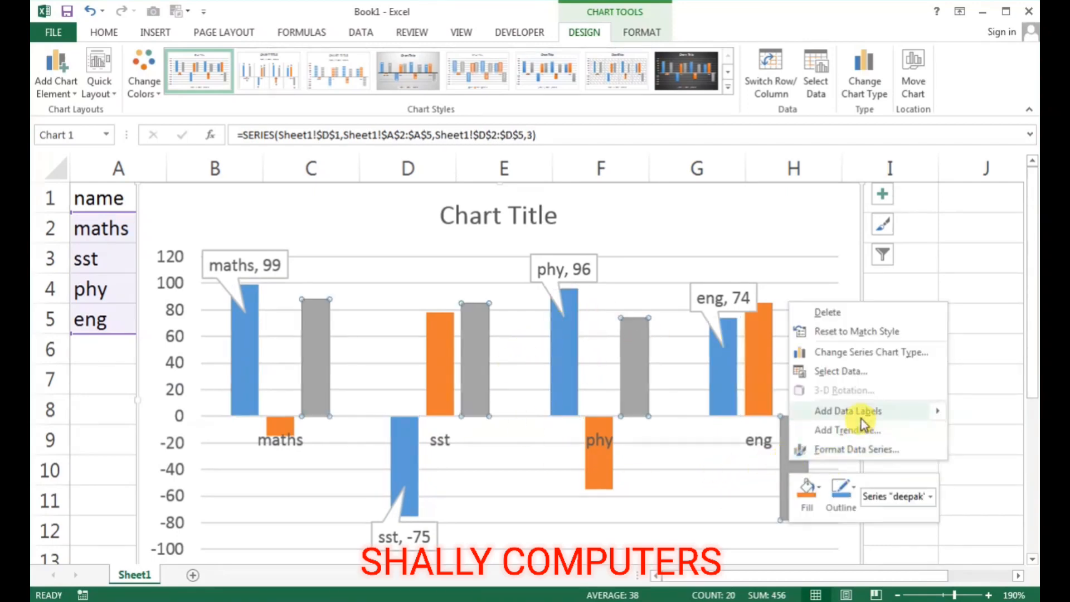
{"action": "mouse_move", "coordinate": [864, 410]}
{"action": "left_click", "coordinate": [740, 429]}
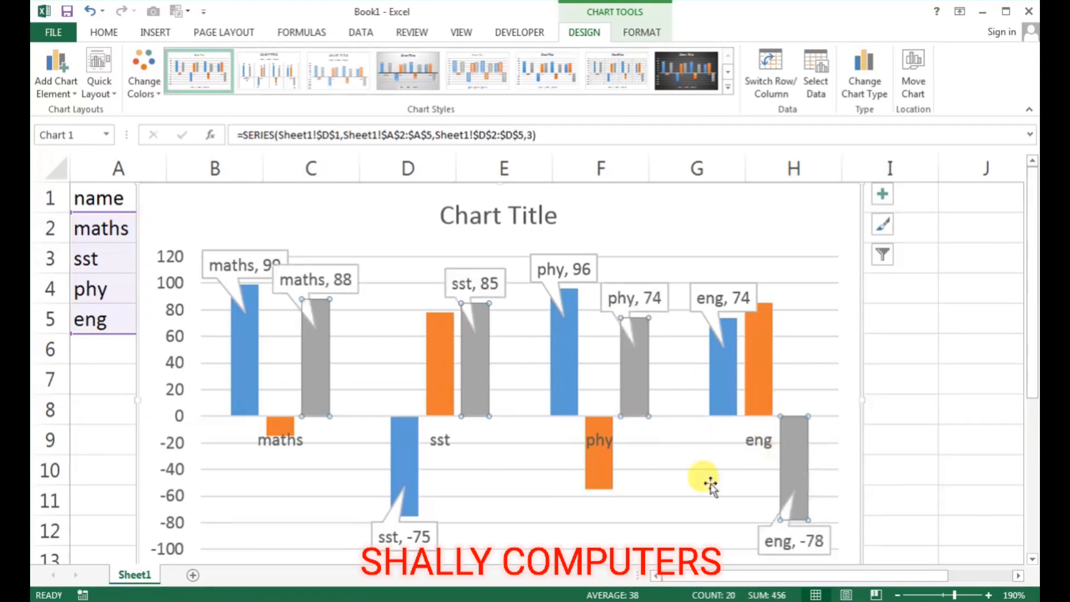
{"action": "mouse_move", "coordinate": [575, 410]}
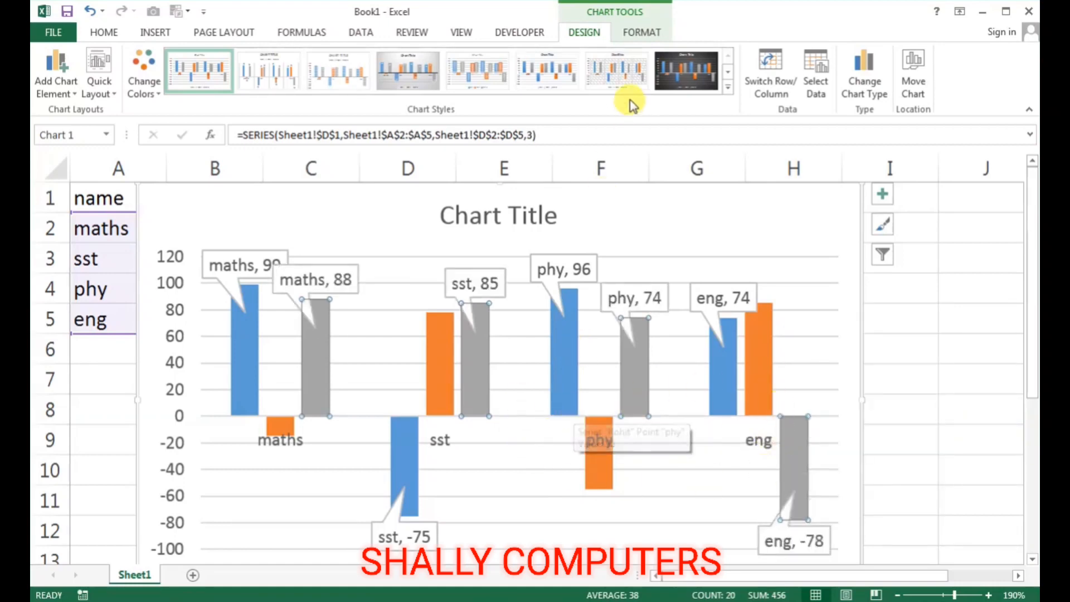
{"action": "left_click", "coordinate": [619, 80]}
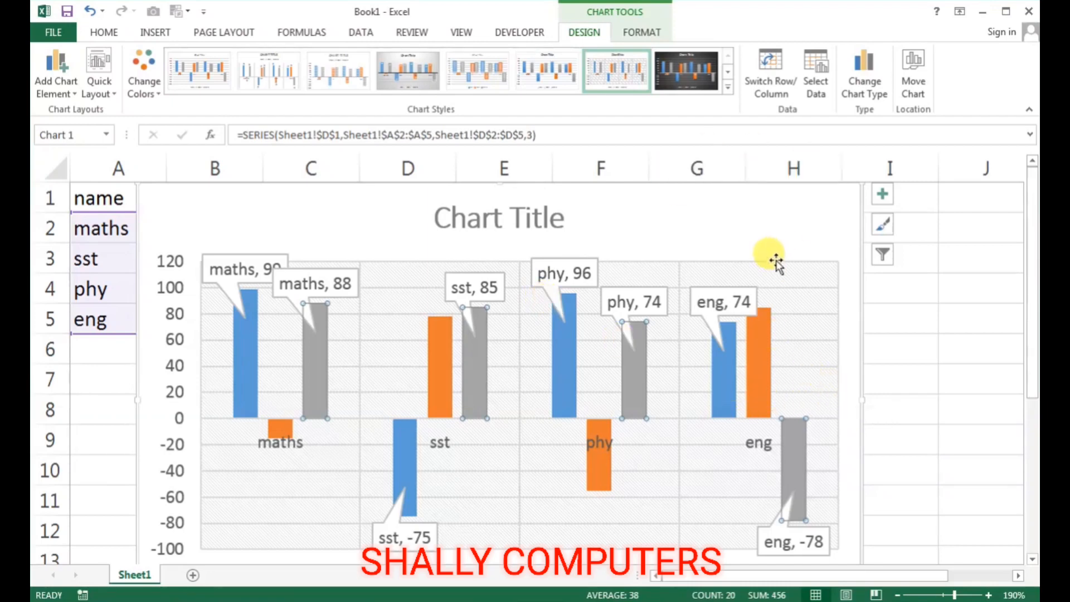
- Delete the clustered column chart from the sheet and deselect the marks table
{"action": "left_click", "coordinate": [860, 277]}
{"action": "key", "text": "Delete"}
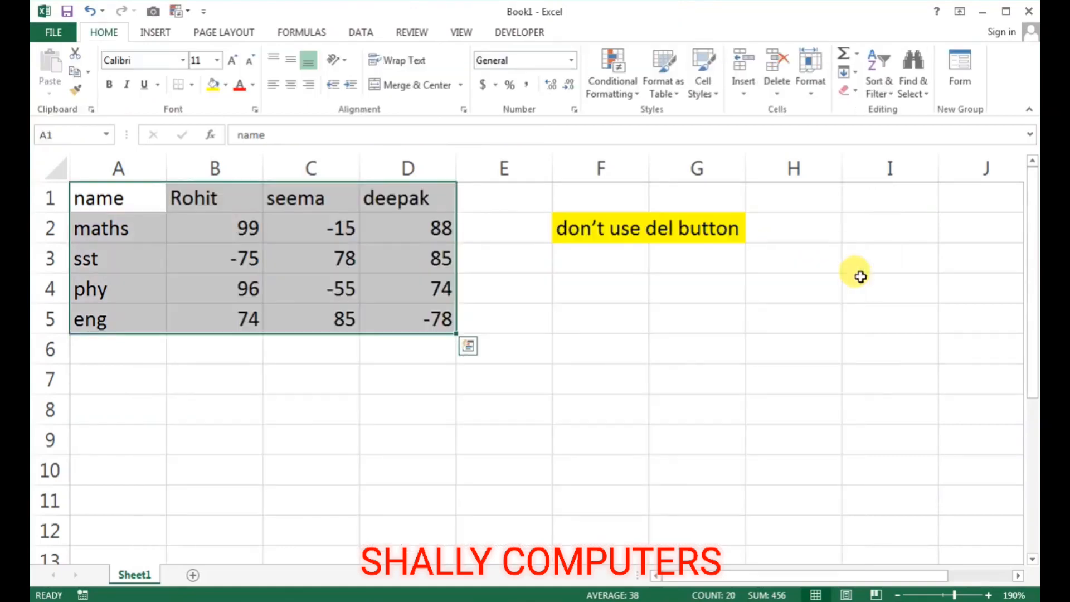
{"action": "left_click", "coordinate": [449, 255]}
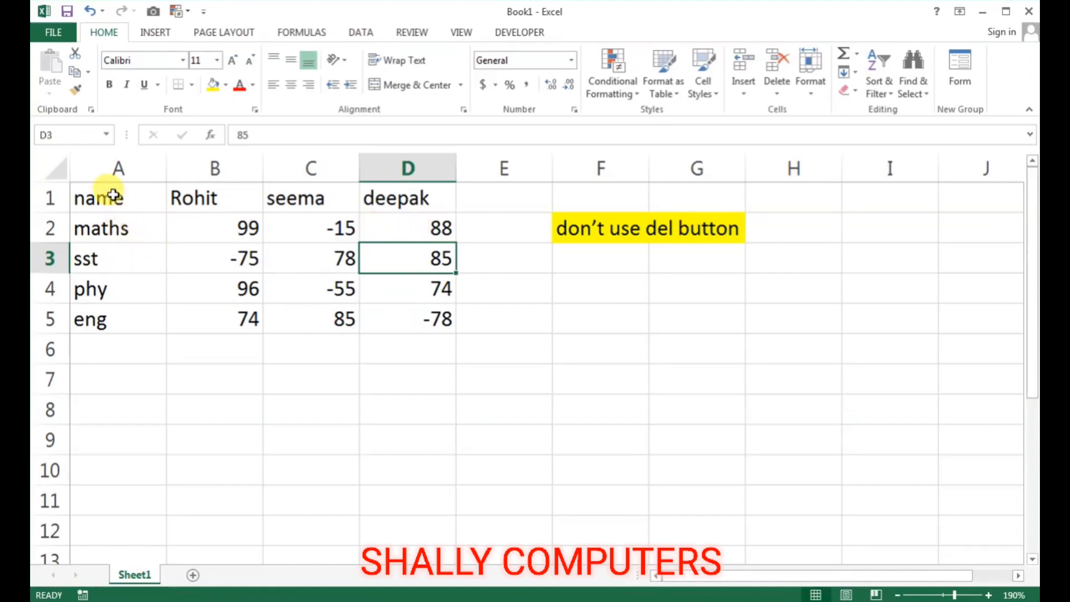
- Select the marks table A1:D5 and try to insert a slicer for it
{"action": "left_click", "coordinate": [152, 33]}
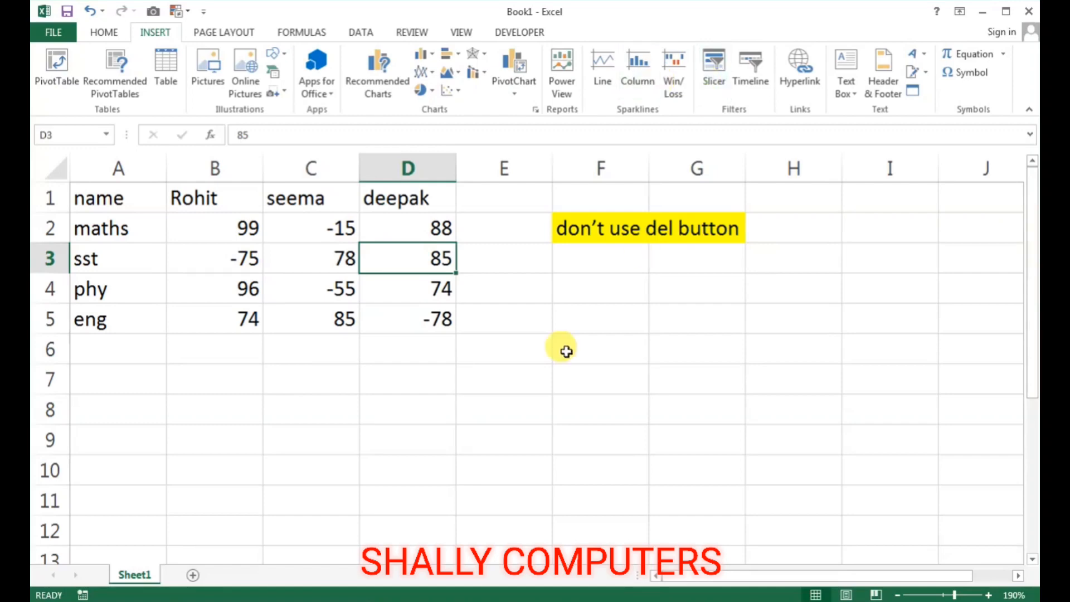
{"action": "left_click", "coordinate": [471, 384]}
{"action": "left_click_drag", "start_coordinate": [111, 191], "coordinate": [408, 321]}
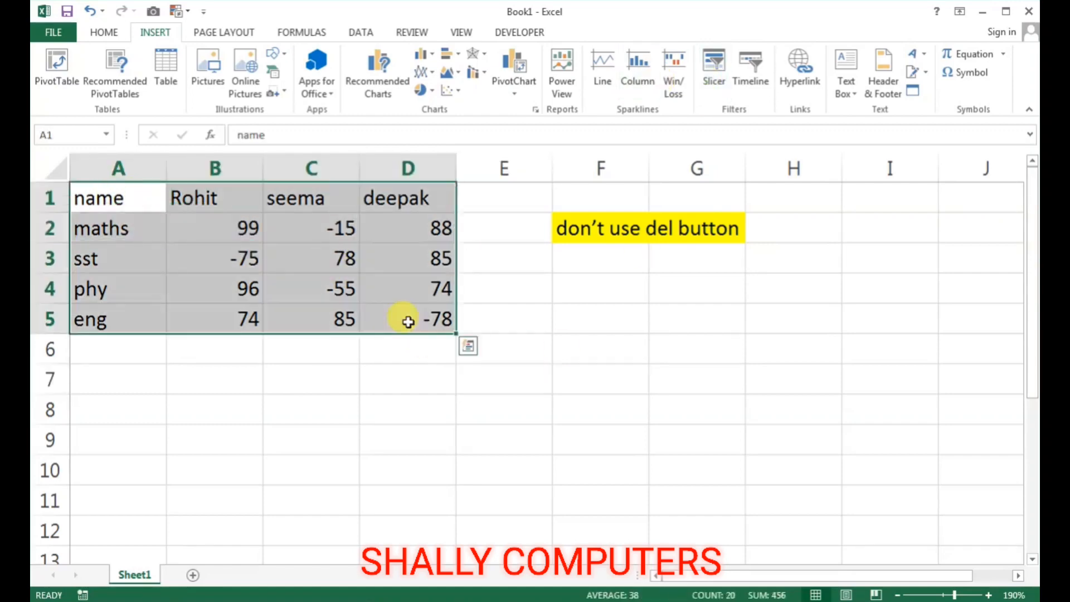
{"action": "left_click", "coordinate": [712, 63]}
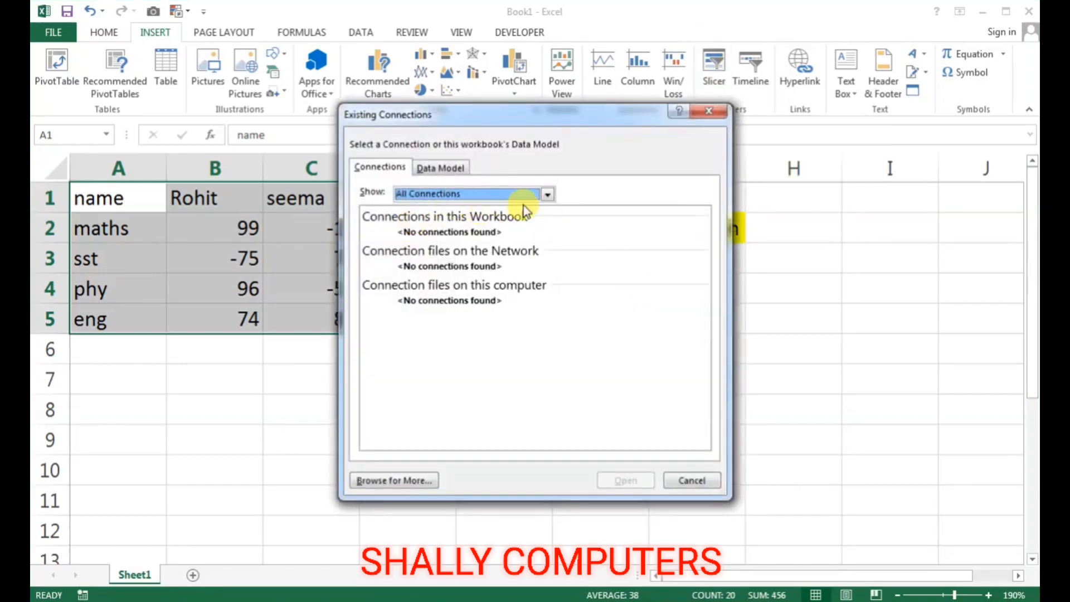
{"action": "left_click", "coordinate": [679, 478]}
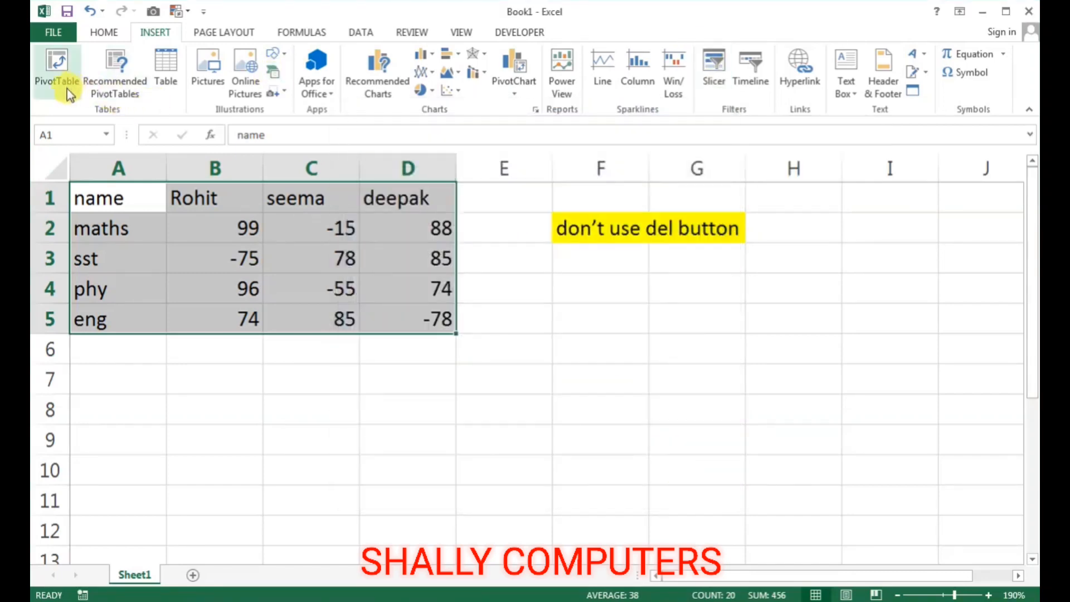
- Convert the marks range A1:D5 into an Excel table with headers
{"action": "left_click", "coordinate": [161, 64]}
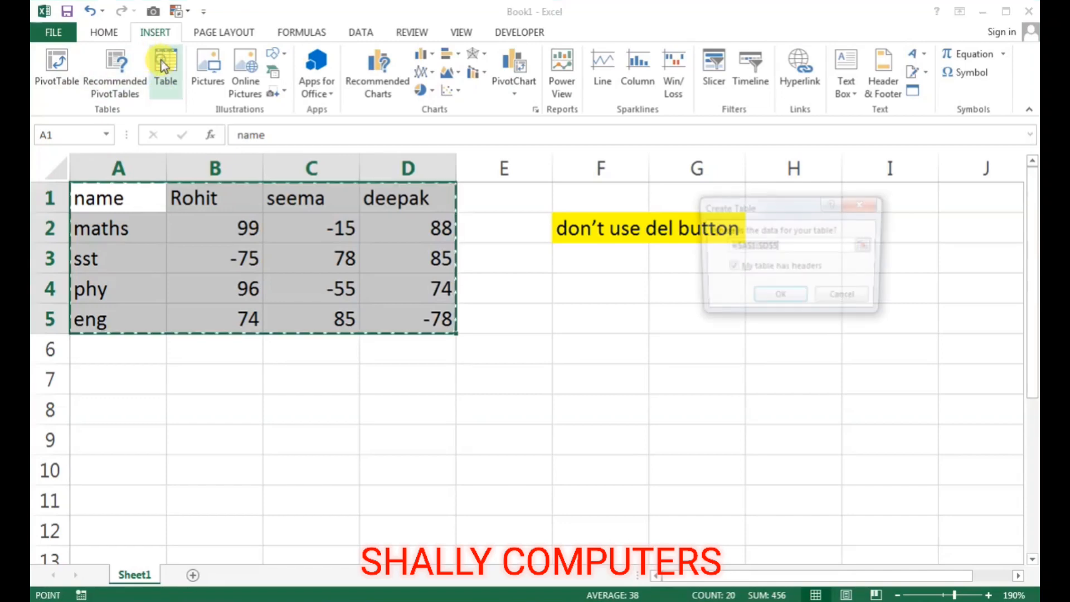
{"action": "left_click", "coordinate": [779, 300]}
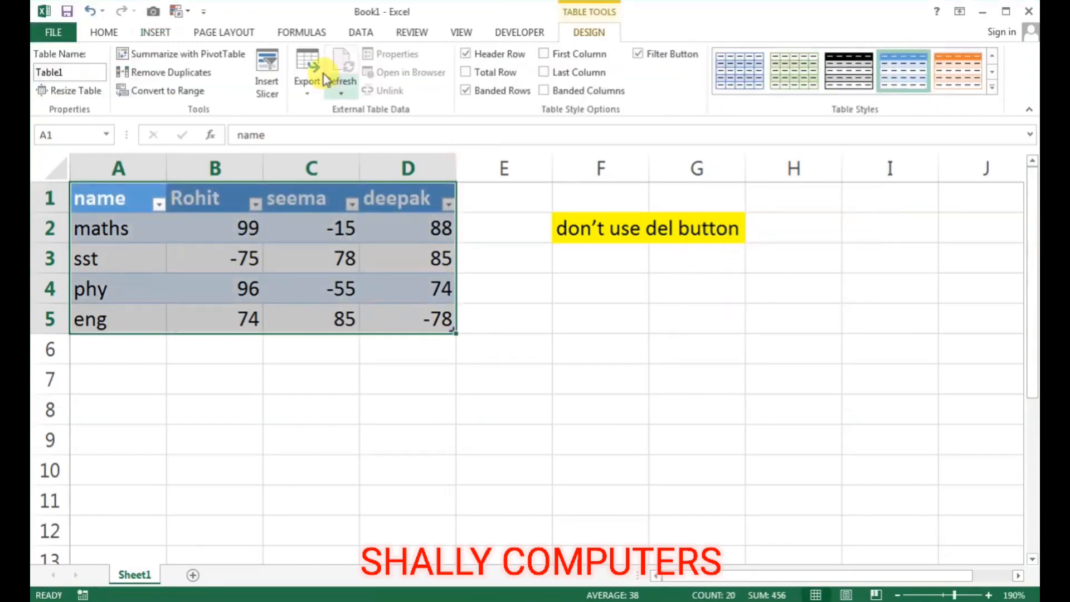
- Insert slicers for the name field and for the student fields in columns C and D of the table
{"action": "left_click", "coordinate": [156, 33]}
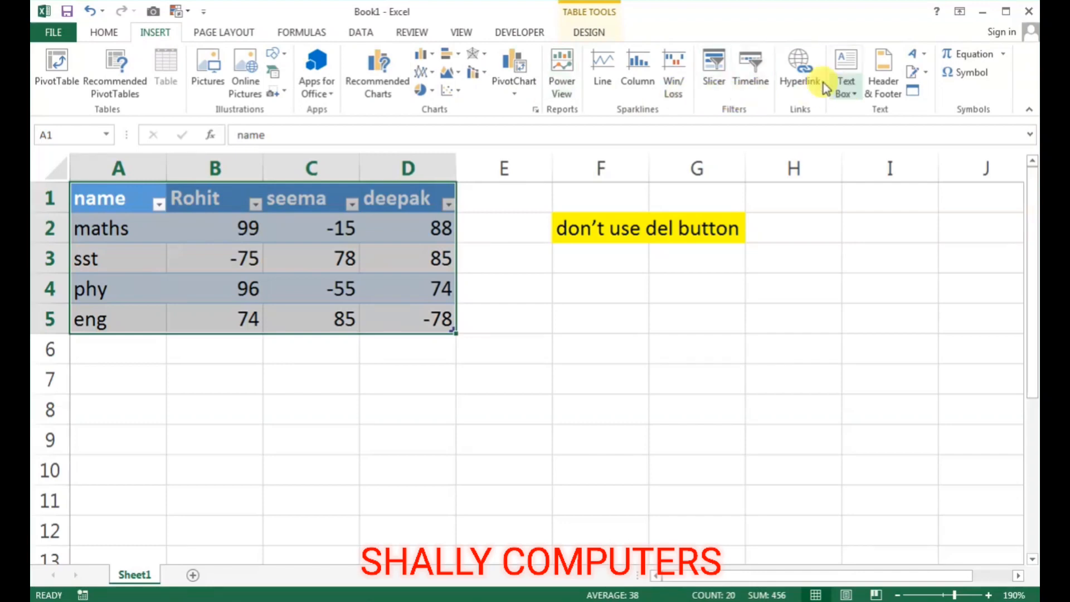
{"action": "left_click", "coordinate": [714, 67]}
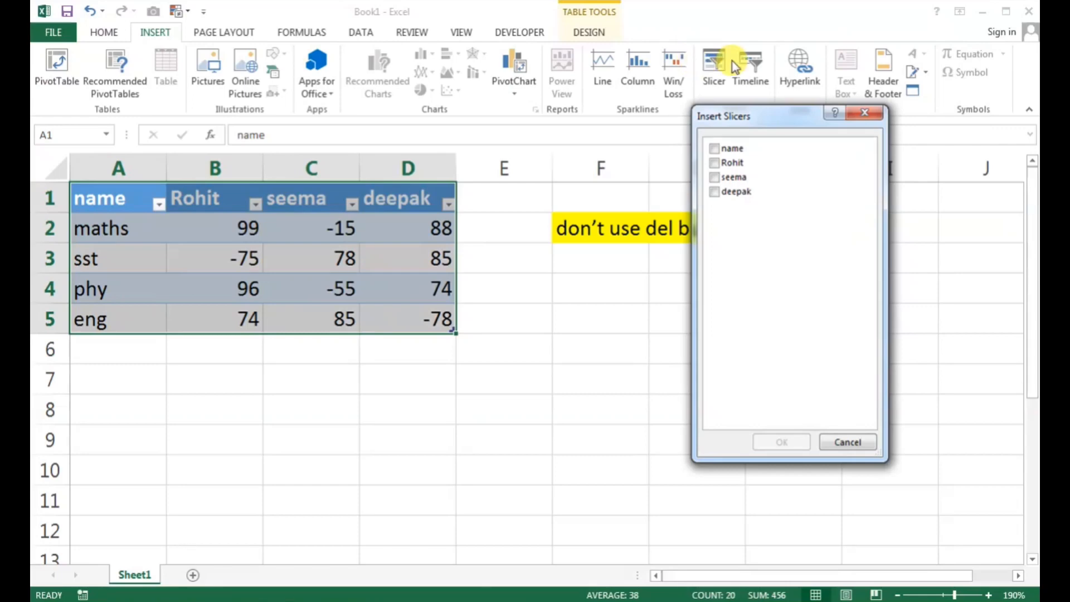
{"action": "left_click", "coordinate": [716, 150]}
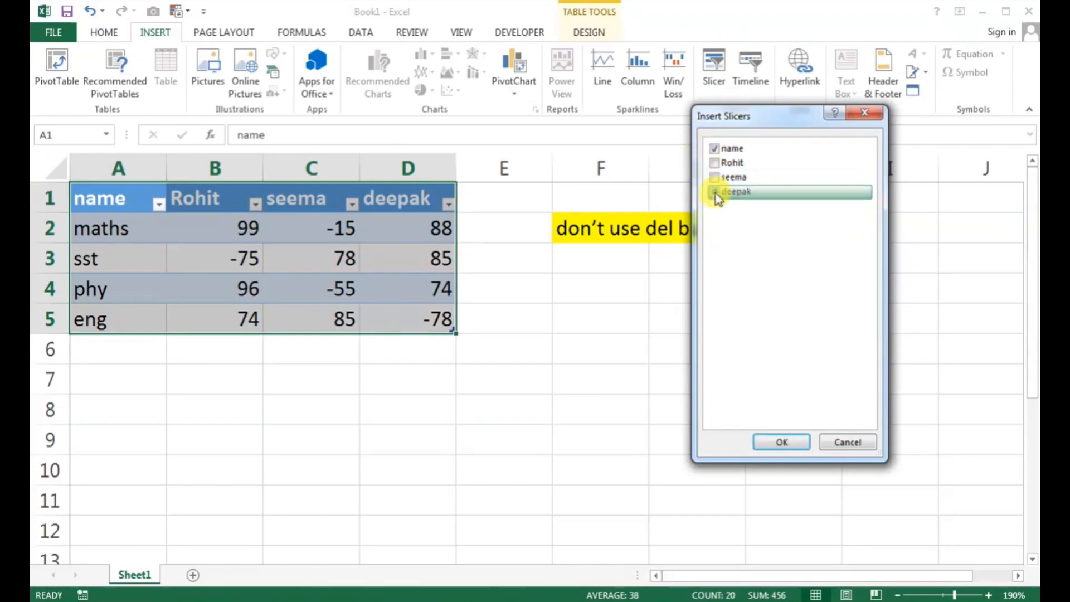
{"action": "left_click", "coordinate": [715, 177]}
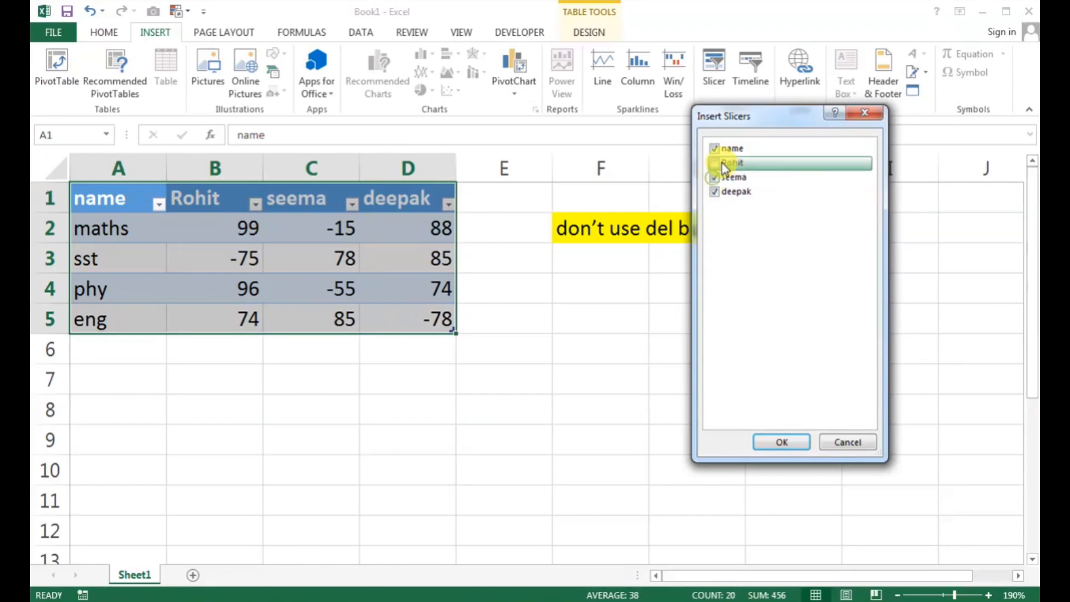
{"action": "left_click", "coordinate": [729, 164]}
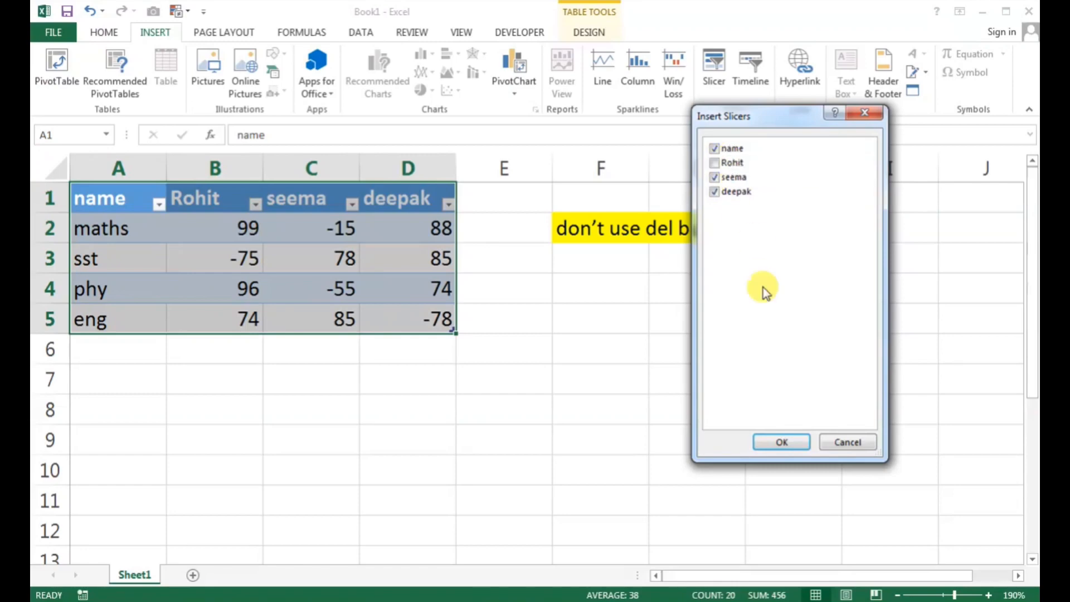
{"action": "left_click", "coordinate": [783, 442]}
- Spread the three overlapping slicers apart and filter the table with the name slicer by maths, followed by phy
{"action": "left_click_drag", "start_coordinate": [656, 365], "coordinate": [894, 275]}
{"action": "left_click_drag", "start_coordinate": [532, 198], "coordinate": [267, 201]}
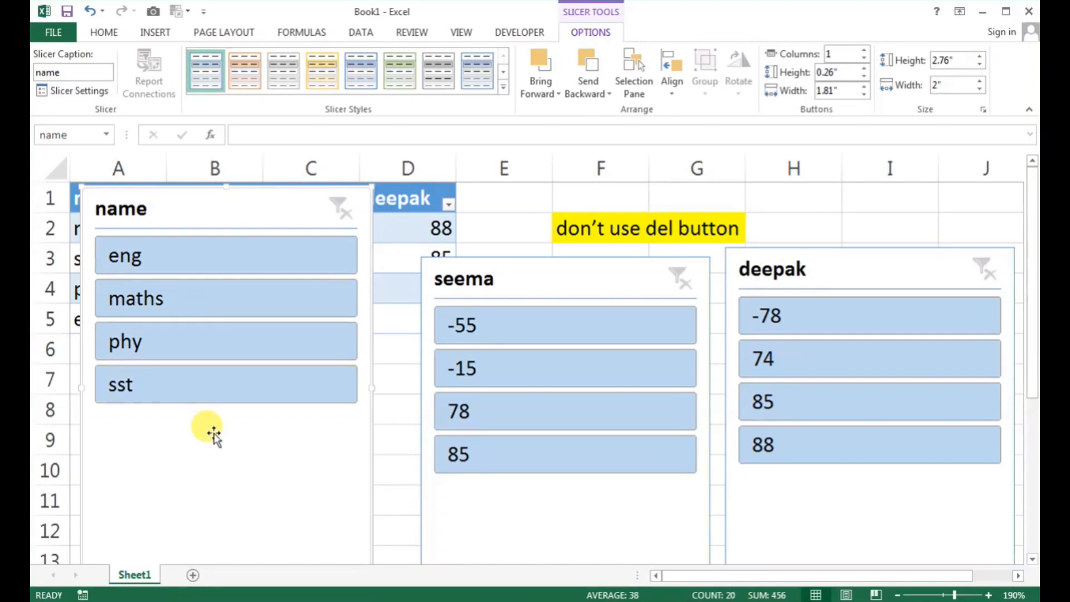
{"action": "left_click", "coordinate": [151, 308]}
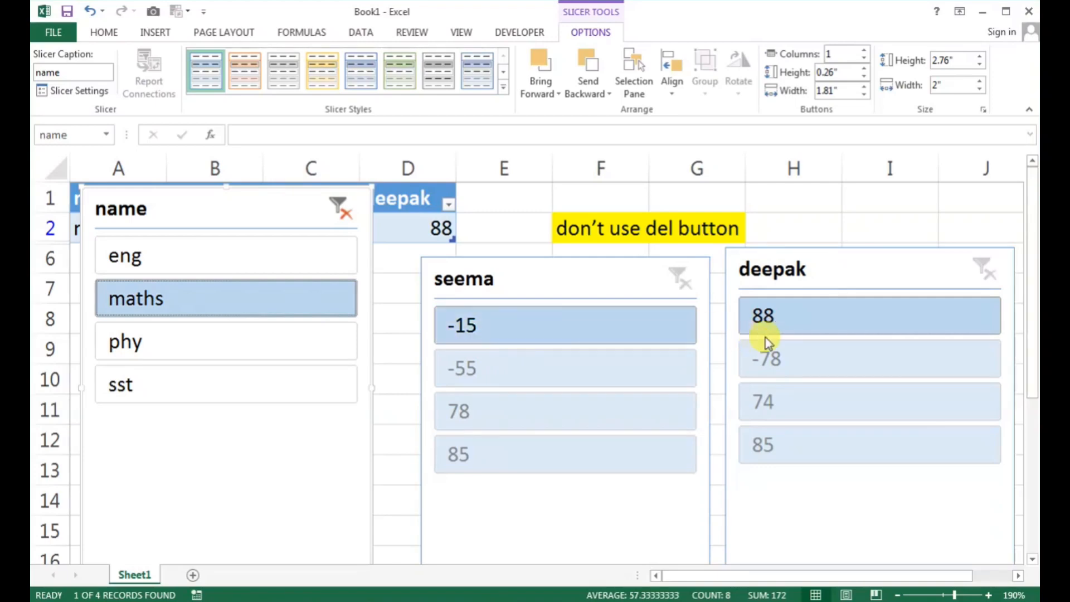
{"action": "left_click", "coordinate": [229, 347]}
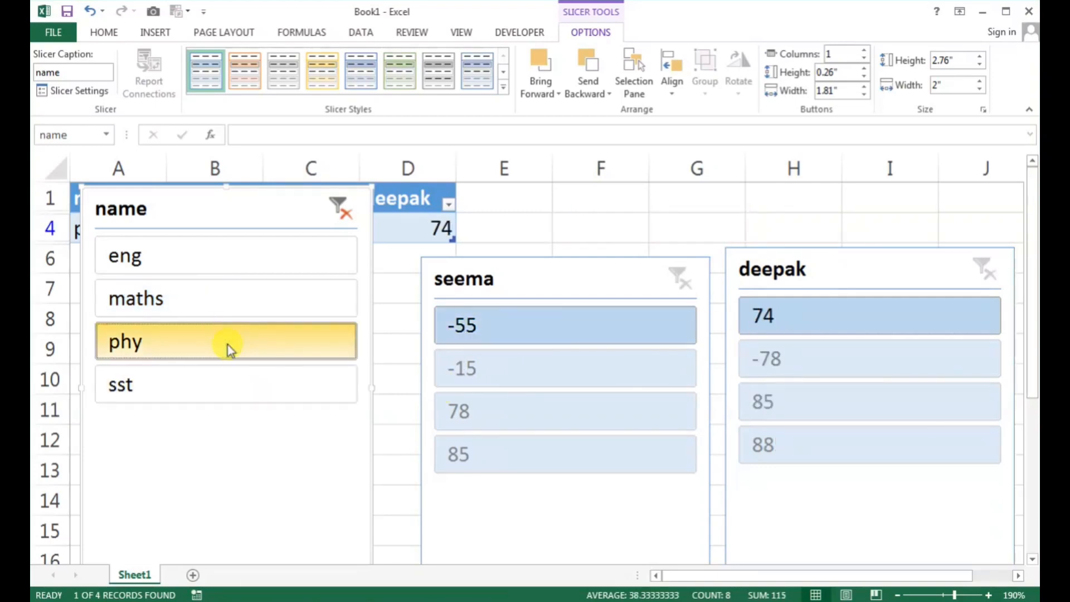
- Zoom the sheet out to 170% and arrange the three slicers side by side in a row below the table
{"action": "left_click_drag", "start_coordinate": [276, 211], "coordinate": [308, 284]}
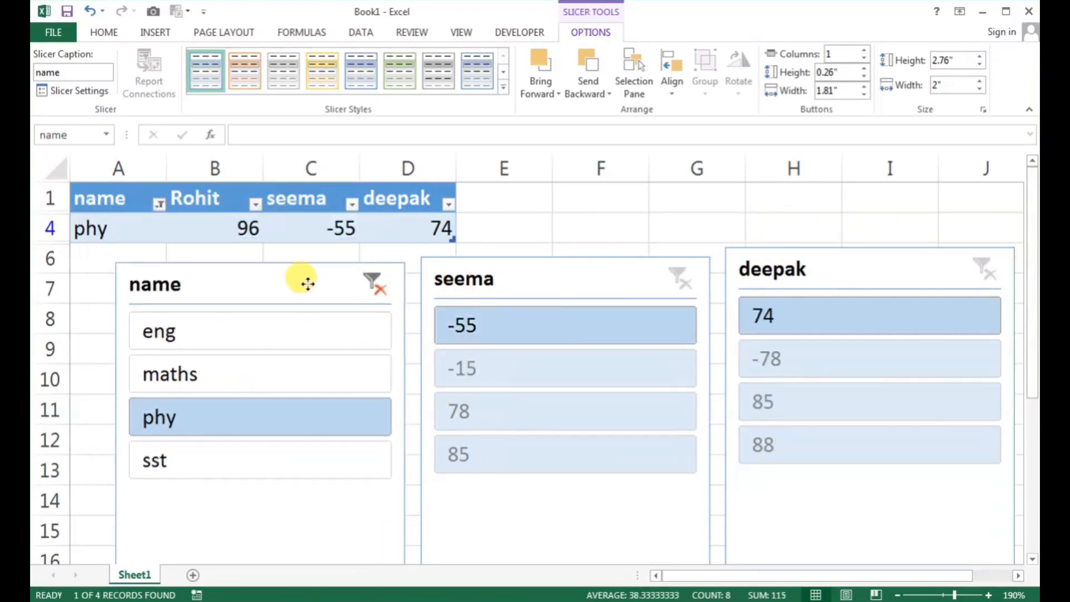
{"action": "left_click", "coordinate": [895, 595]}
{"action": "left_click", "coordinate": [895, 595]}
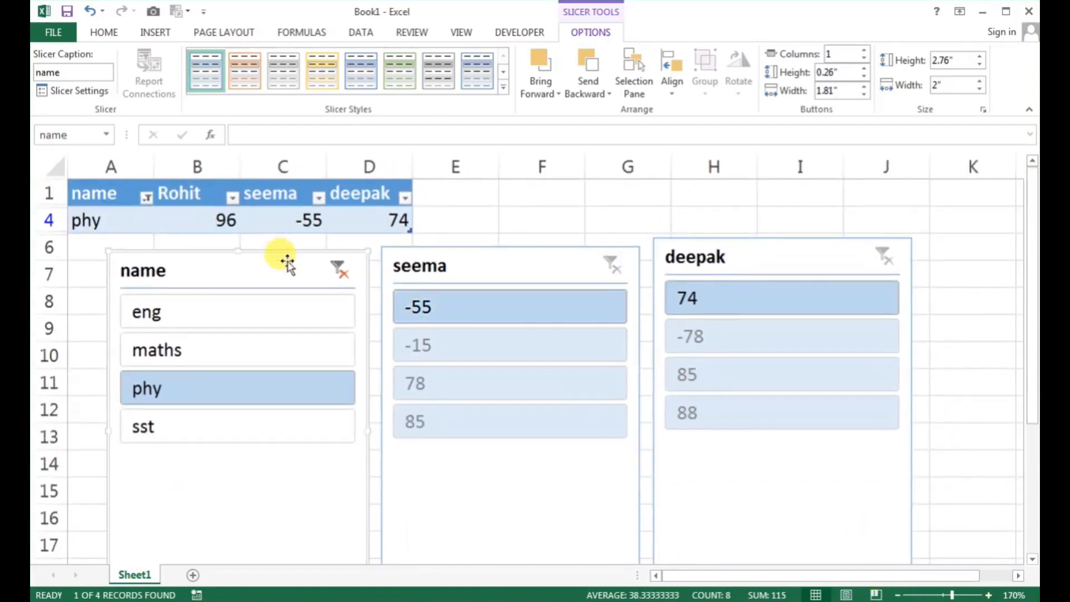
{"action": "left_click_drag", "start_coordinate": [287, 262], "coordinate": [285, 287]}
{"action": "left_click_drag", "start_coordinate": [460, 272], "coordinate": [469, 307]}
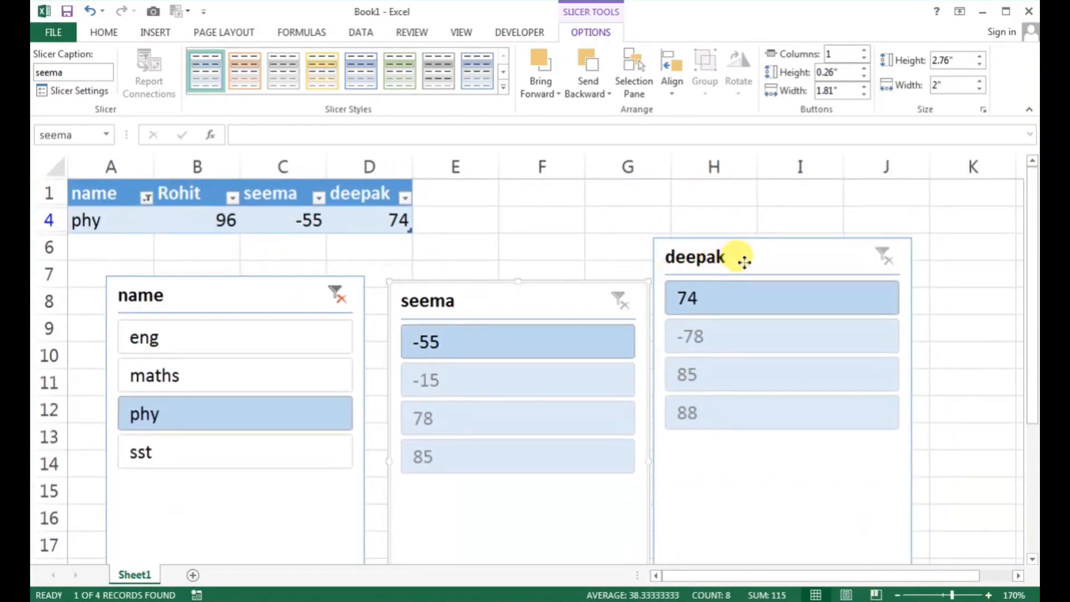
{"action": "left_click_drag", "start_coordinate": [744, 260], "coordinate": [758, 301]}
{"action": "left_click_drag", "start_coordinate": [284, 290], "coordinate": [282, 301]}
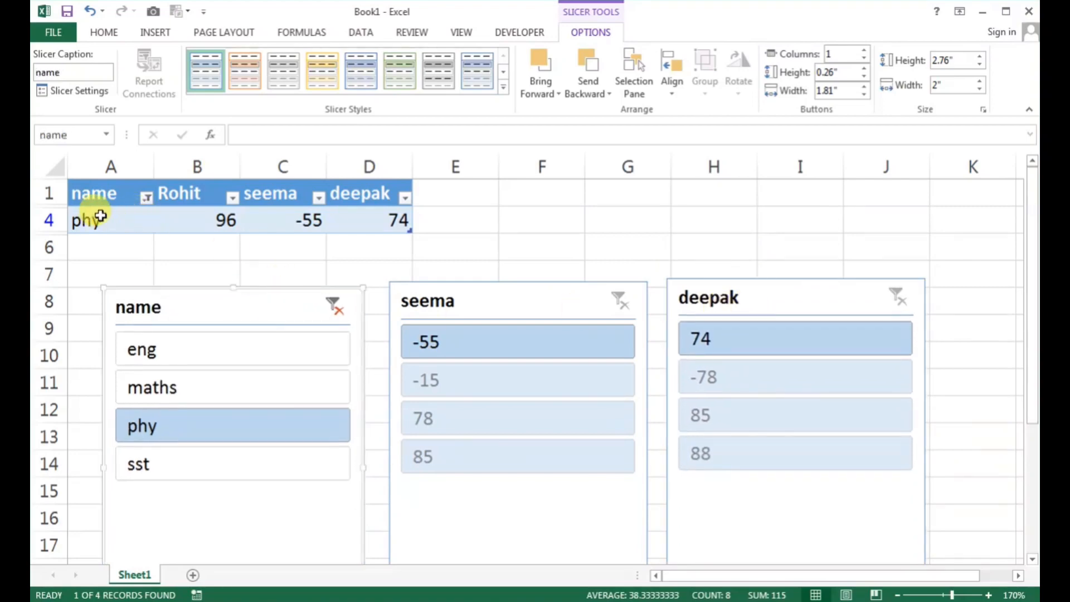
- Filter the table with the name slicer by eng, phy and finally sst
{"action": "left_click", "coordinate": [152, 353]}
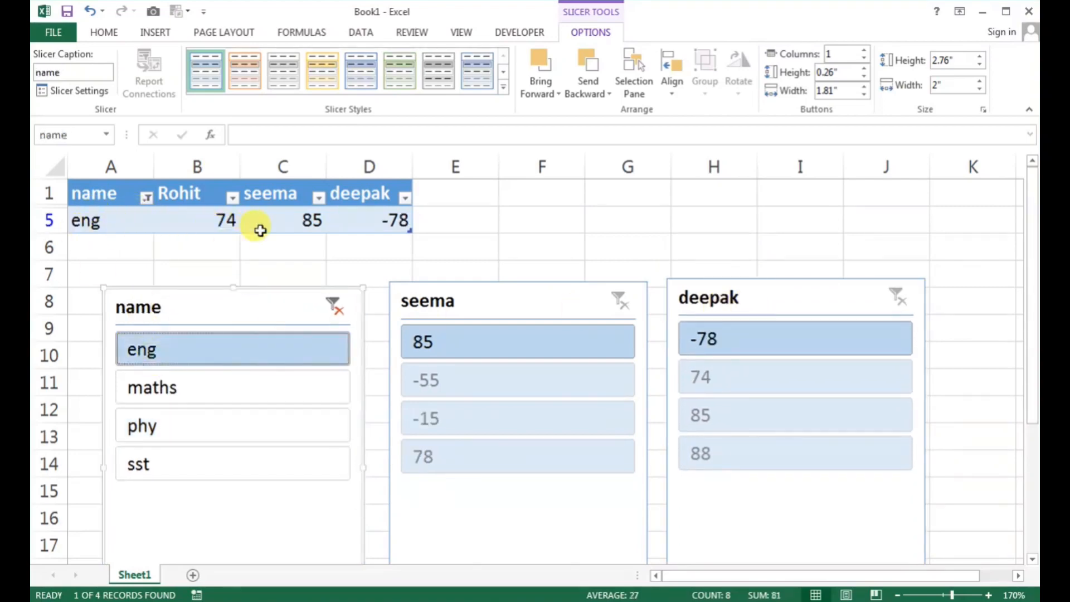
{"action": "left_click", "coordinate": [207, 429]}
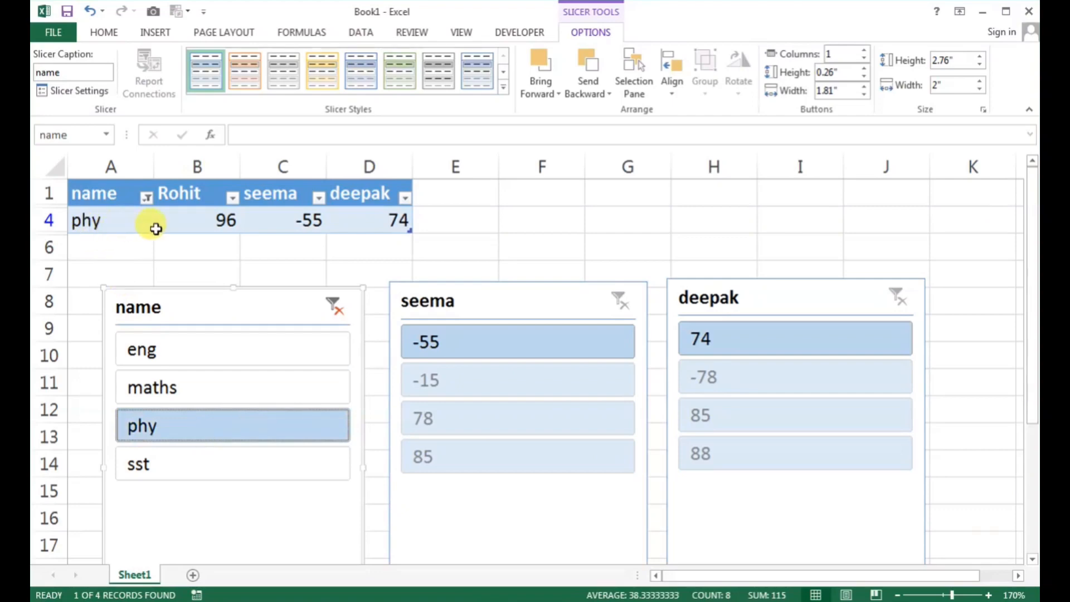
{"action": "left_click", "coordinate": [229, 454]}
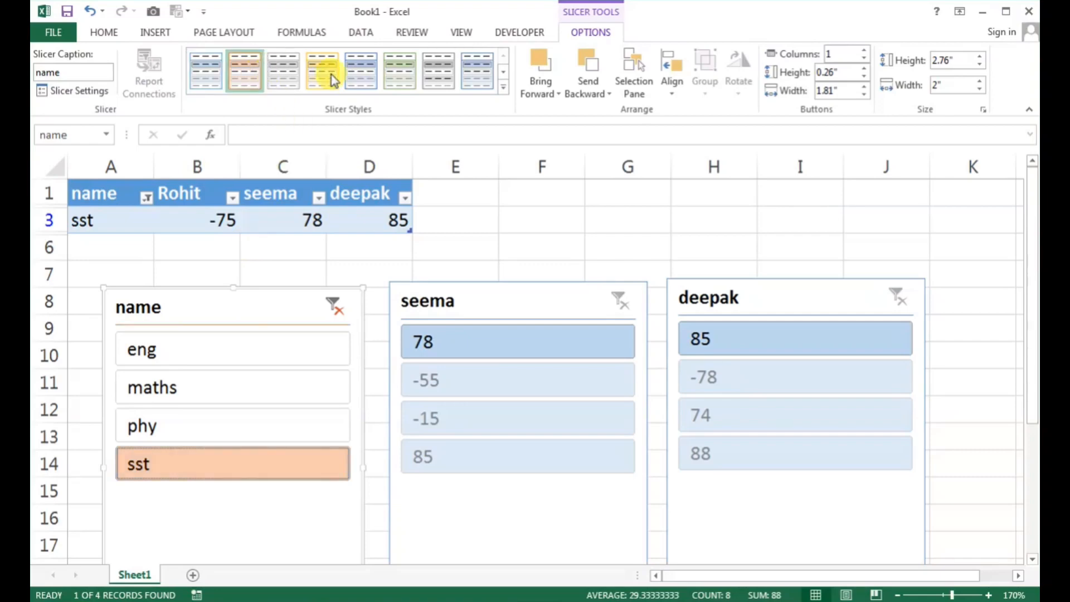
- Try slicer styles on the name slicer and apply the one with gray buttons and a blue gradient selected button
{"action": "left_click", "coordinate": [370, 81]}
{"action": "left_click", "coordinate": [471, 78]}
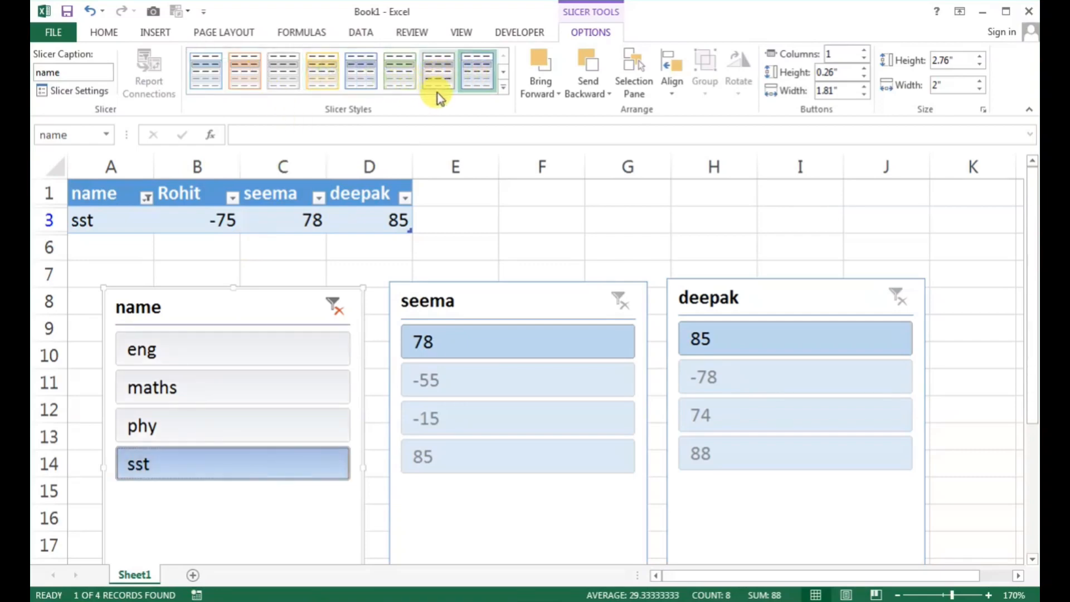
- Move the name slicer and the column D slicer inward so that both overlap the middle slicer
{"action": "left_click_drag", "start_coordinate": [260, 301], "coordinate": [372, 297]}
{"action": "left_click_drag", "start_coordinate": [743, 301], "coordinate": [547, 301]}
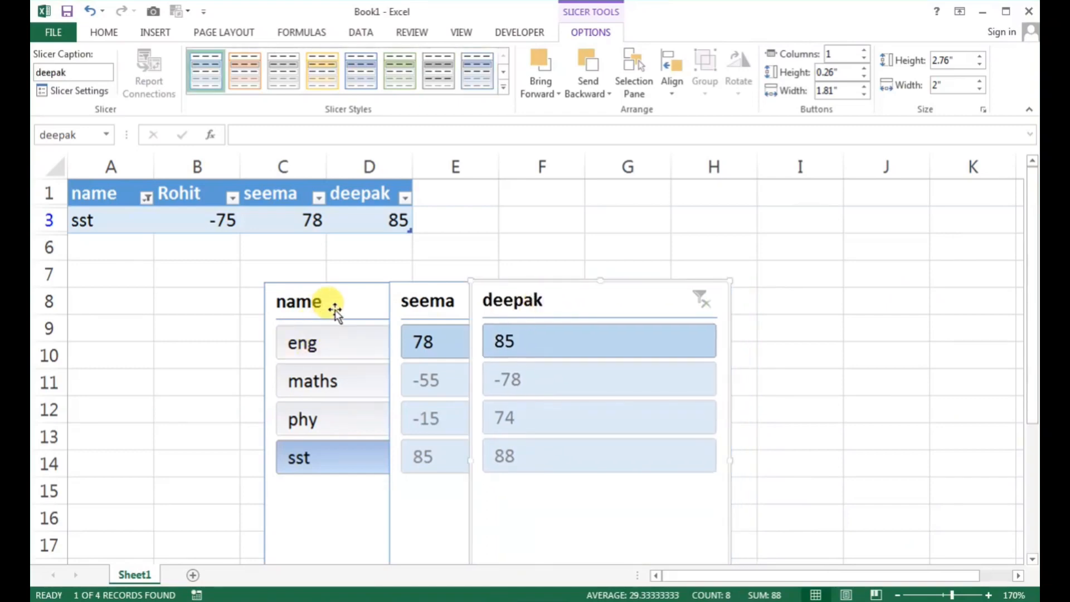
{"action": "left_click_drag", "start_coordinate": [335, 310], "coordinate": [362, 303]}
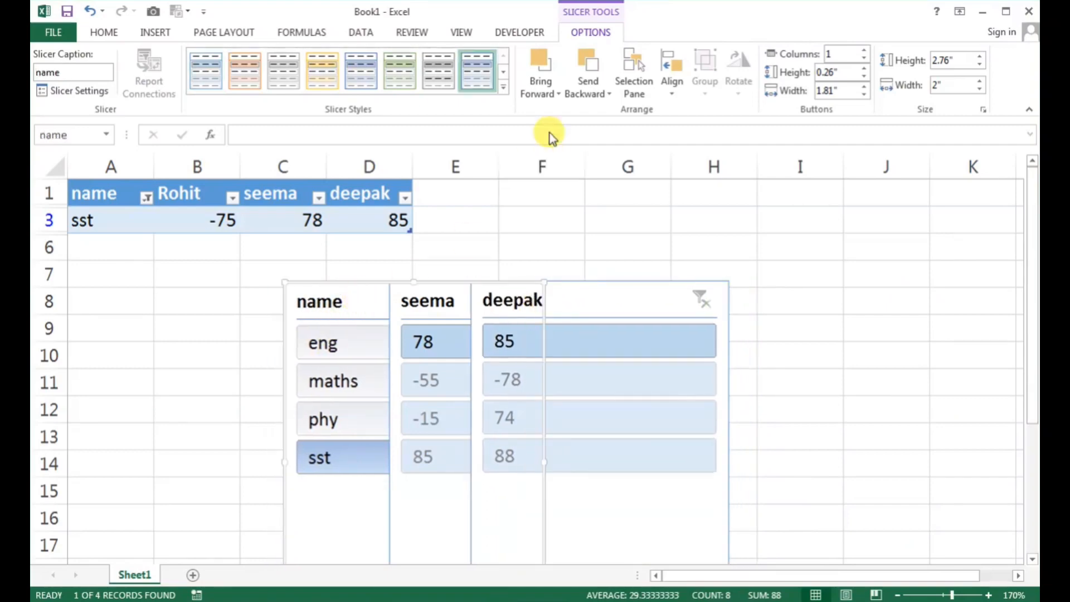
- Bring the name slicer forward one level and then all the way to the front of the stack
{"action": "left_click", "coordinate": [550, 66]}
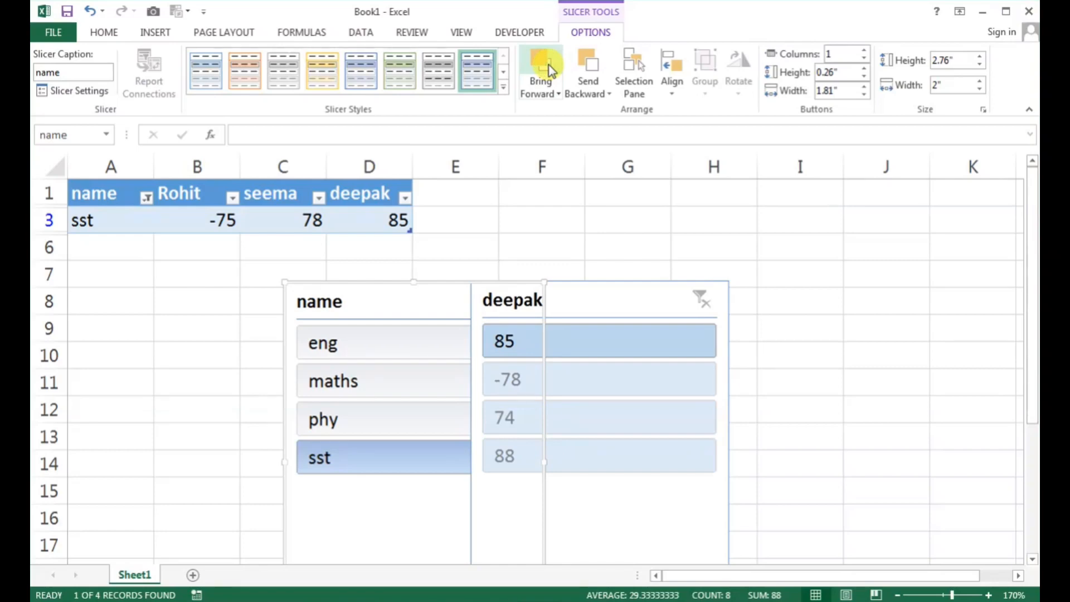
{"action": "left_click", "coordinate": [555, 92]}
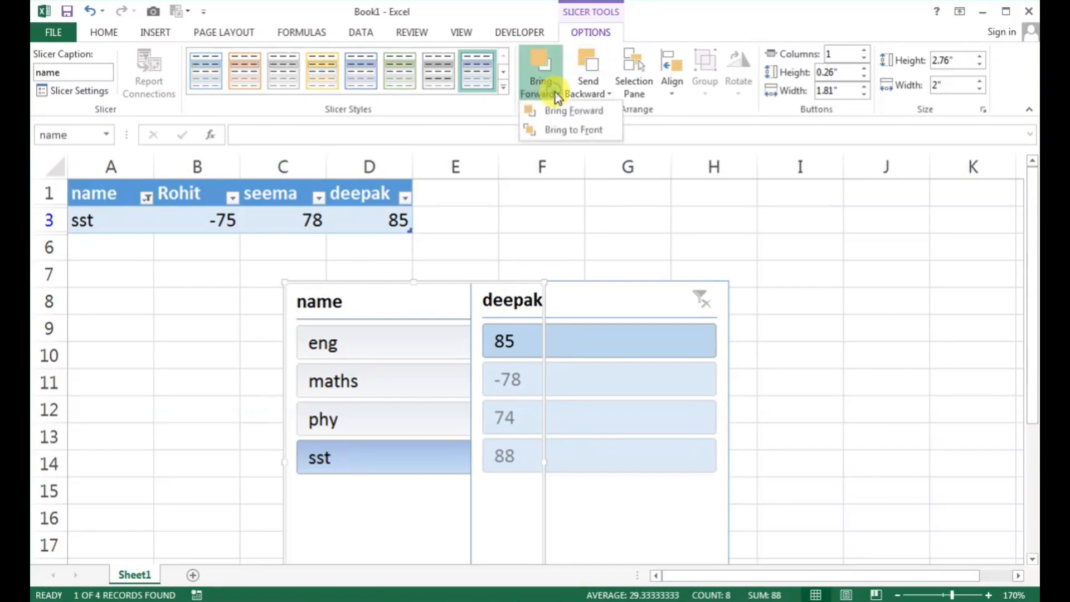
{"action": "left_click", "coordinate": [568, 130]}
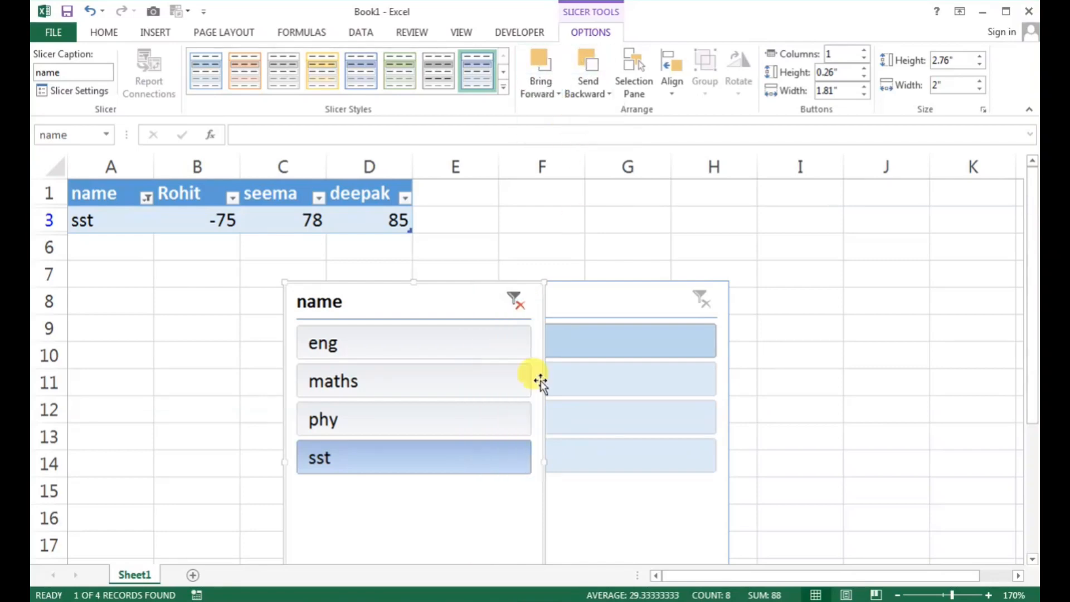
- Send the name slicer to the back of the overlapping slicers and bring it to the front again
{"action": "left_click", "coordinate": [610, 96]}
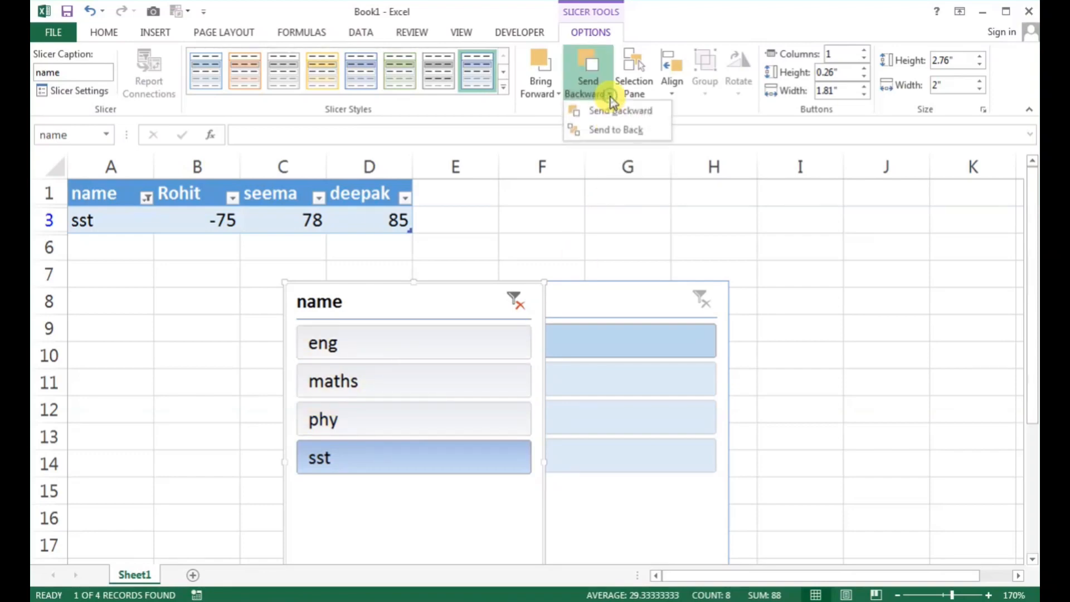
{"action": "left_click", "coordinate": [614, 132]}
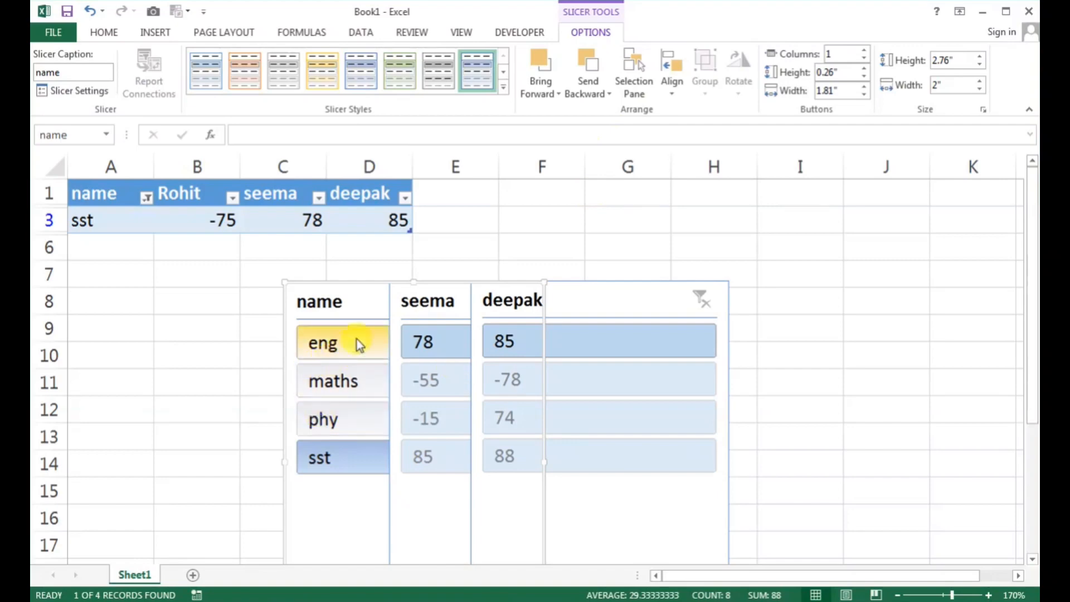
{"action": "left_click", "coordinate": [553, 96]}
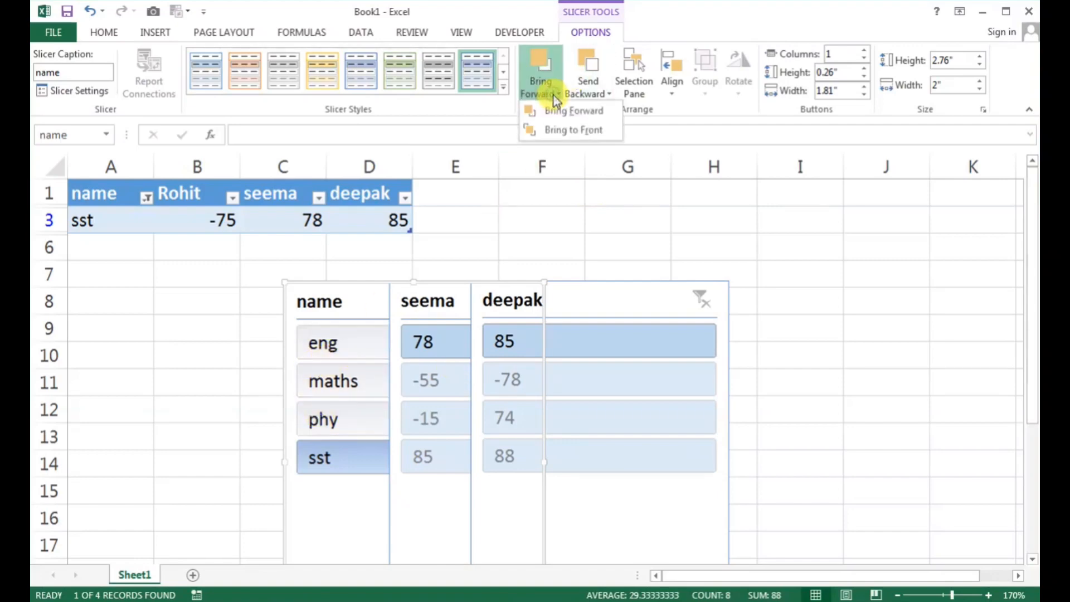
{"action": "left_click", "coordinate": [557, 133]}
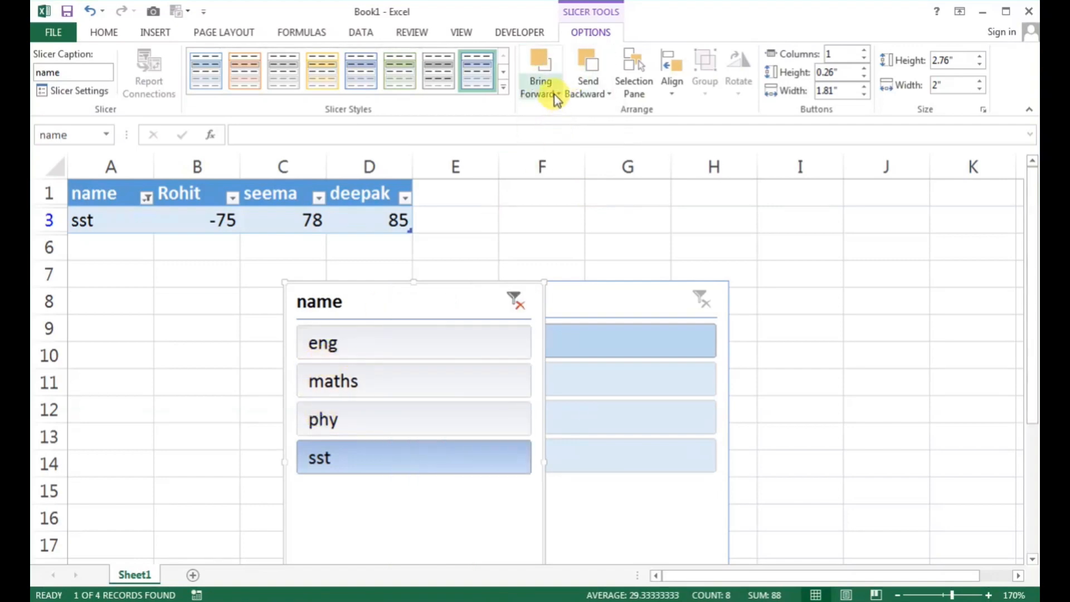
- Send the name slicer backward two levels, one at a time, and deselect it by selecting cell G6
{"action": "left_click", "coordinate": [588, 94]}
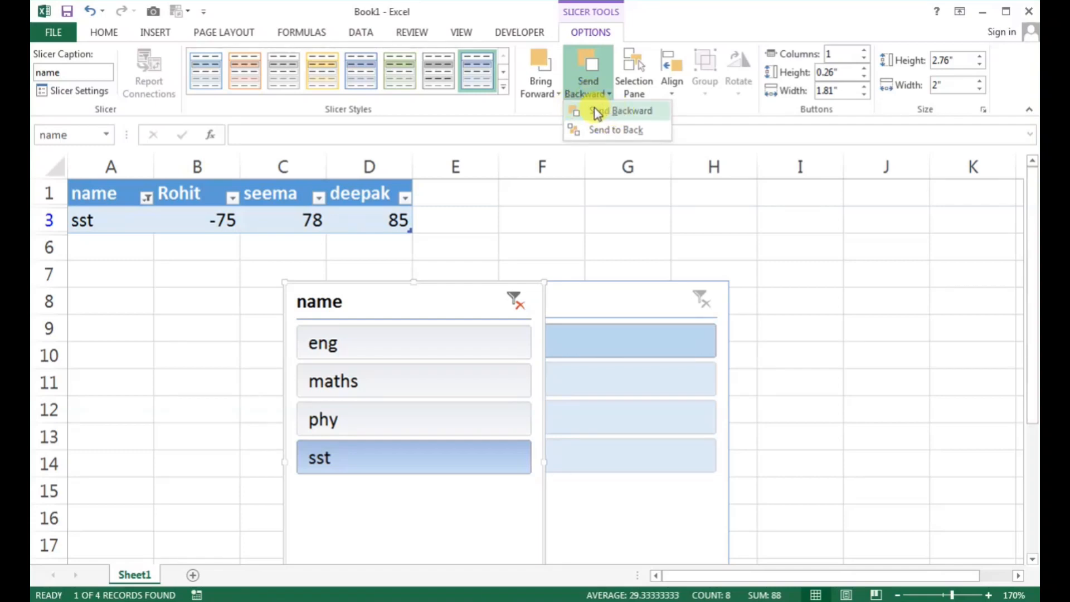
{"action": "left_click", "coordinate": [595, 111]}
{"action": "left_click", "coordinate": [598, 95]}
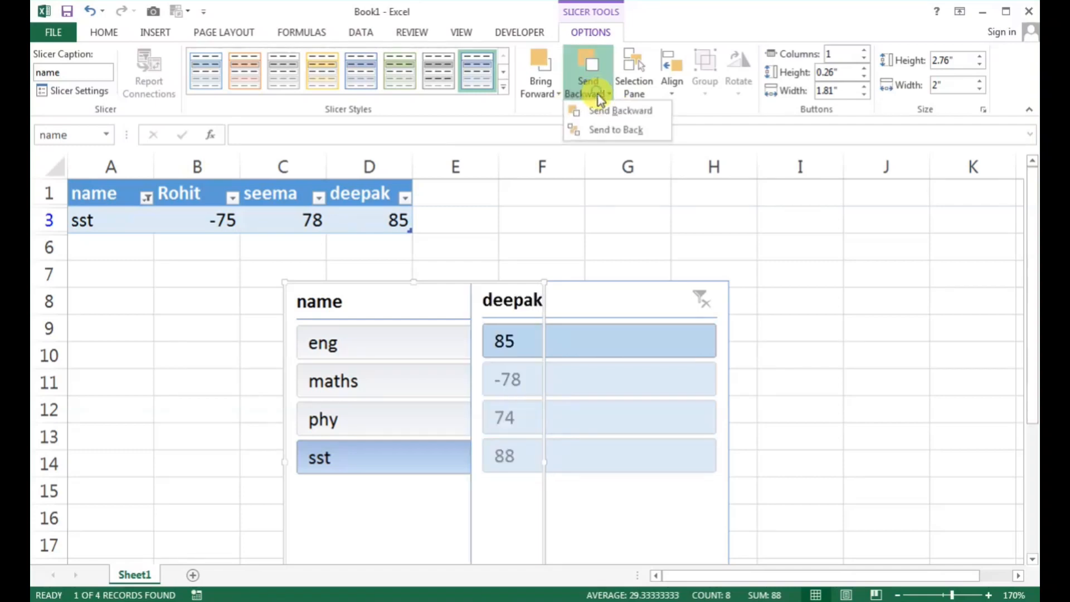
{"action": "left_click", "coordinate": [606, 112]}
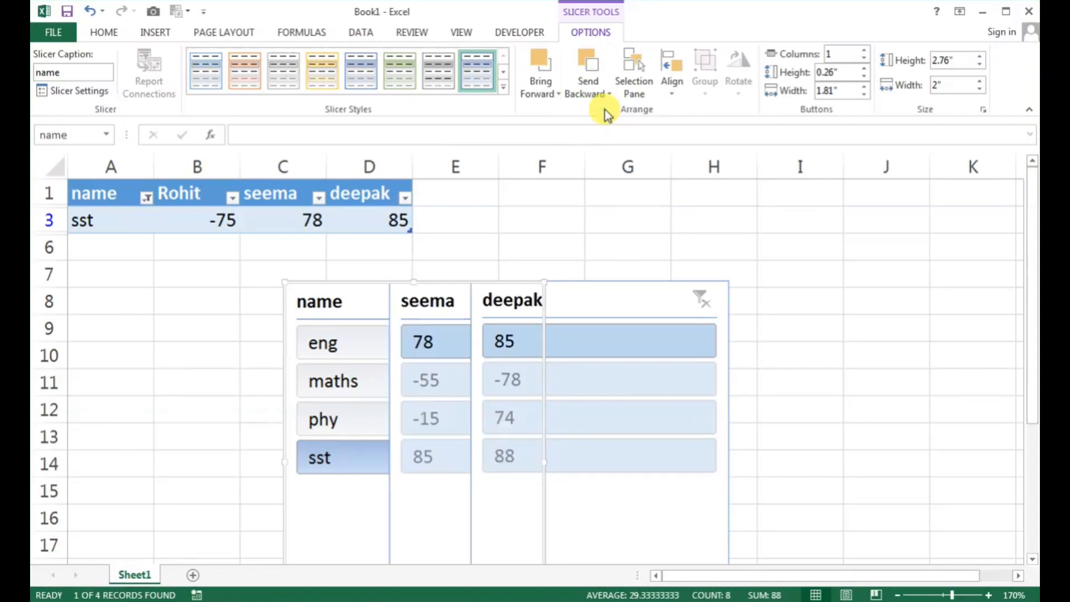
{"action": "left_click", "coordinate": [651, 248]}
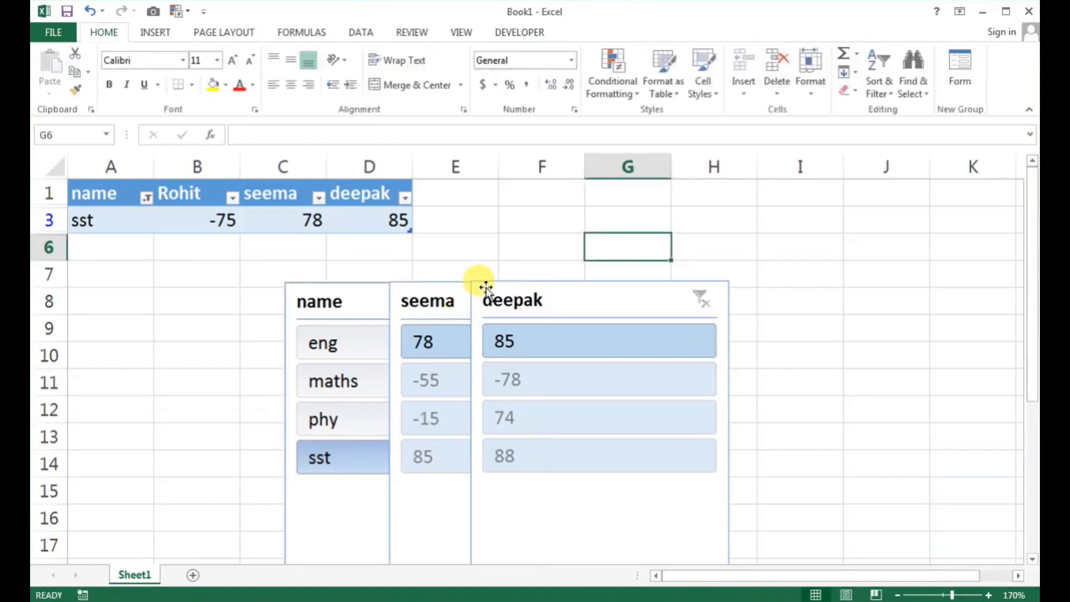